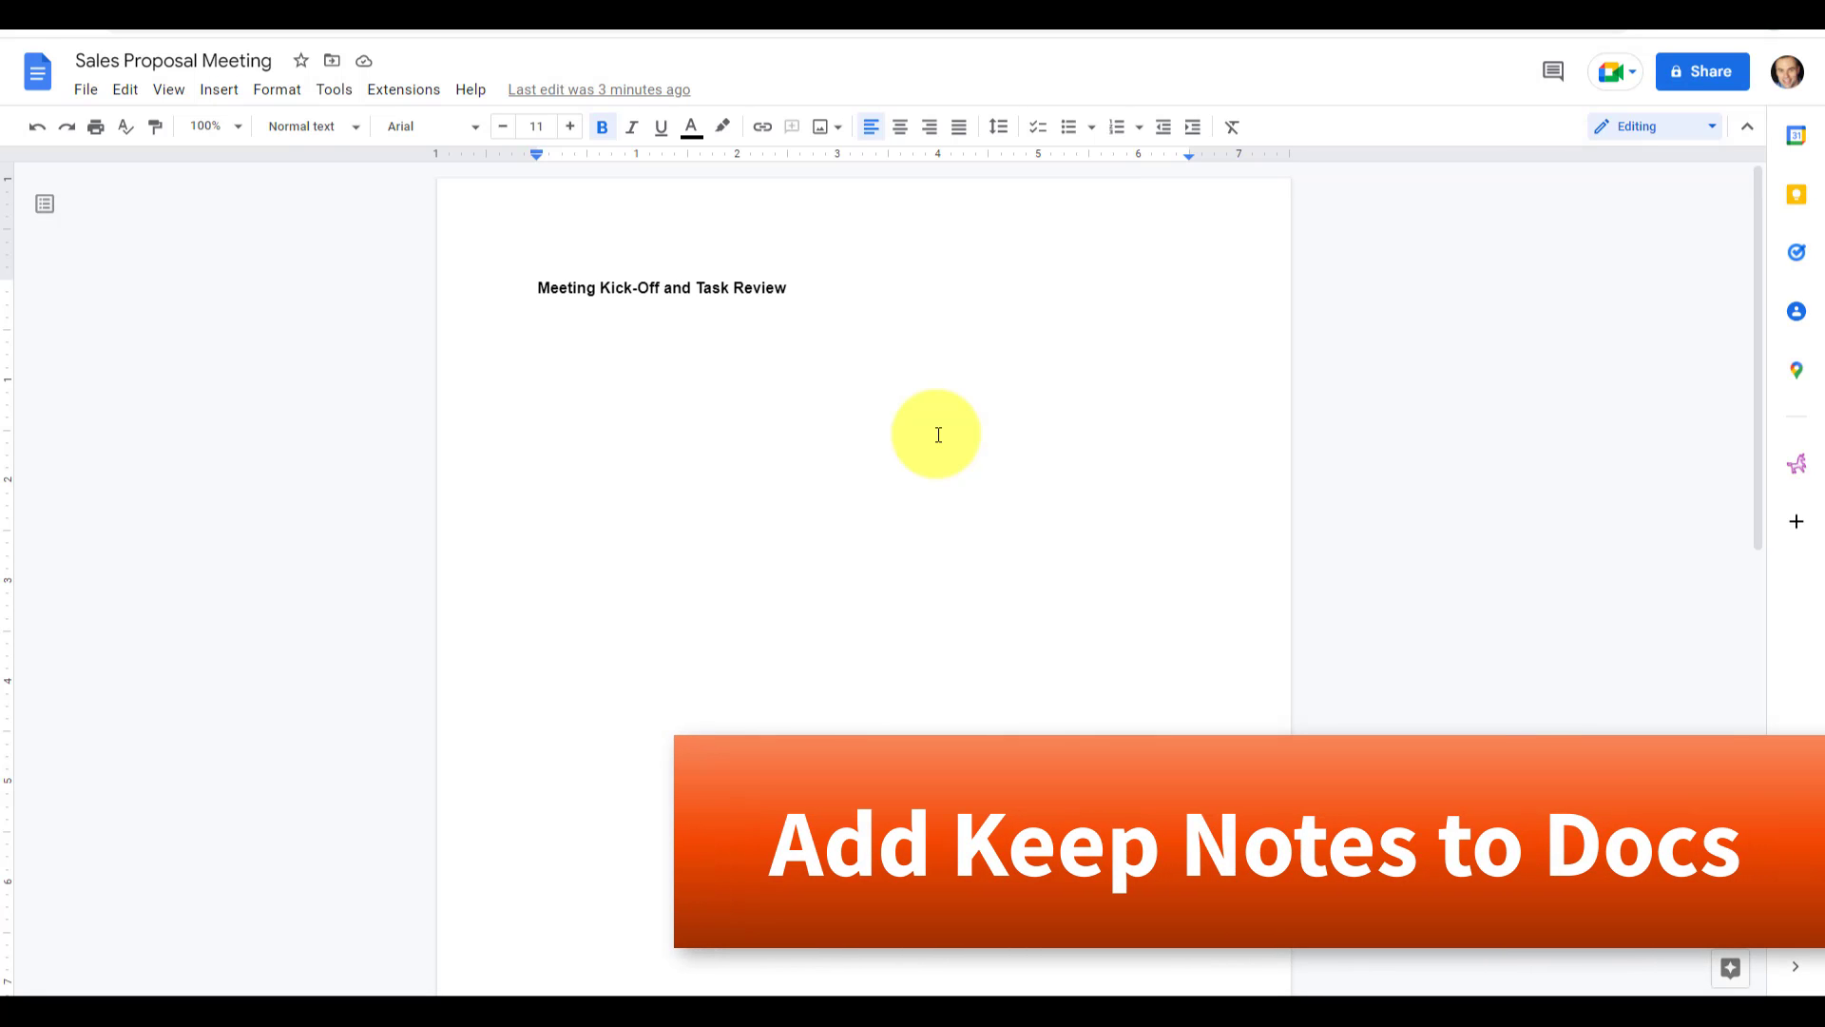
Step: Scroll through the Sales Proposal Meeting document to check its 'Meeting Kick-Off and Task Review' heading
{"action": "scroll", "coordinate": [939, 434], "scroll_direction": "down", "scroll_amount": 2}
{"action": "scroll", "coordinate": [939, 434], "scroll_direction": "up", "scroll_amount": 2}
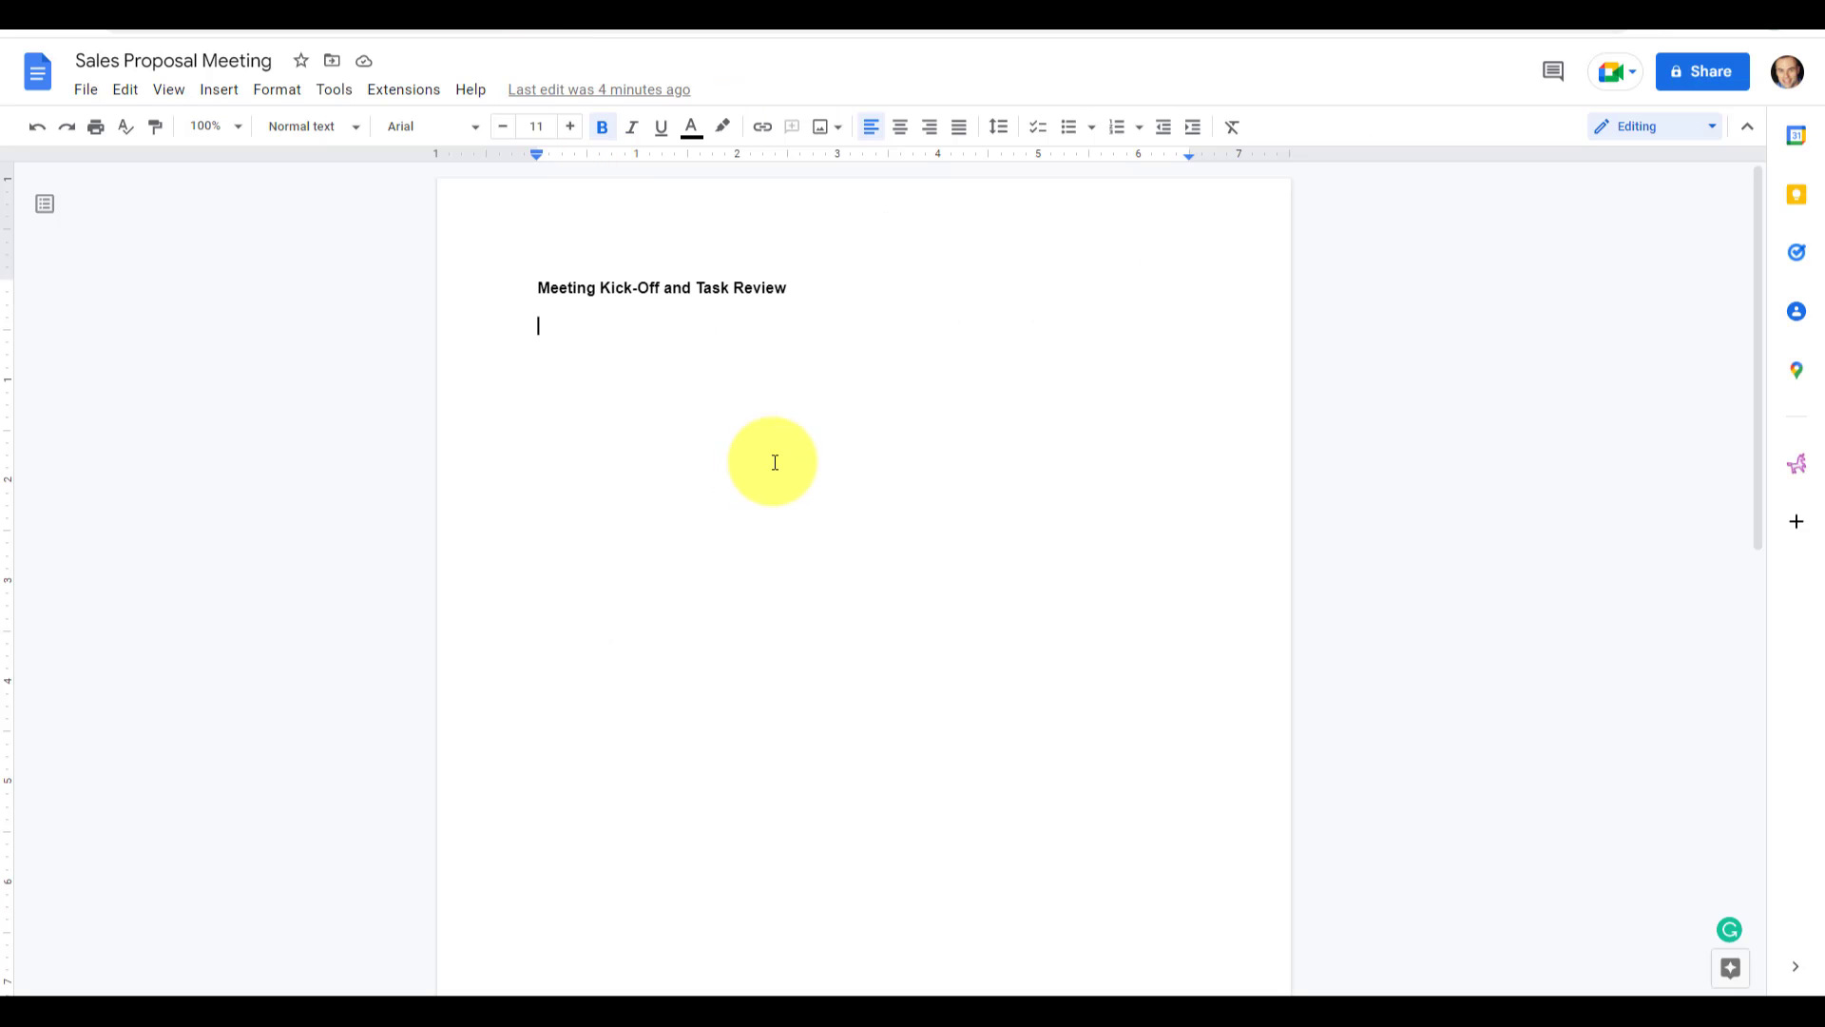
Step: Look over the Google Keep notes grid, then go back to the Sales Proposal Meeting document
{"action": "left_click", "coordinate": [371, 17]}
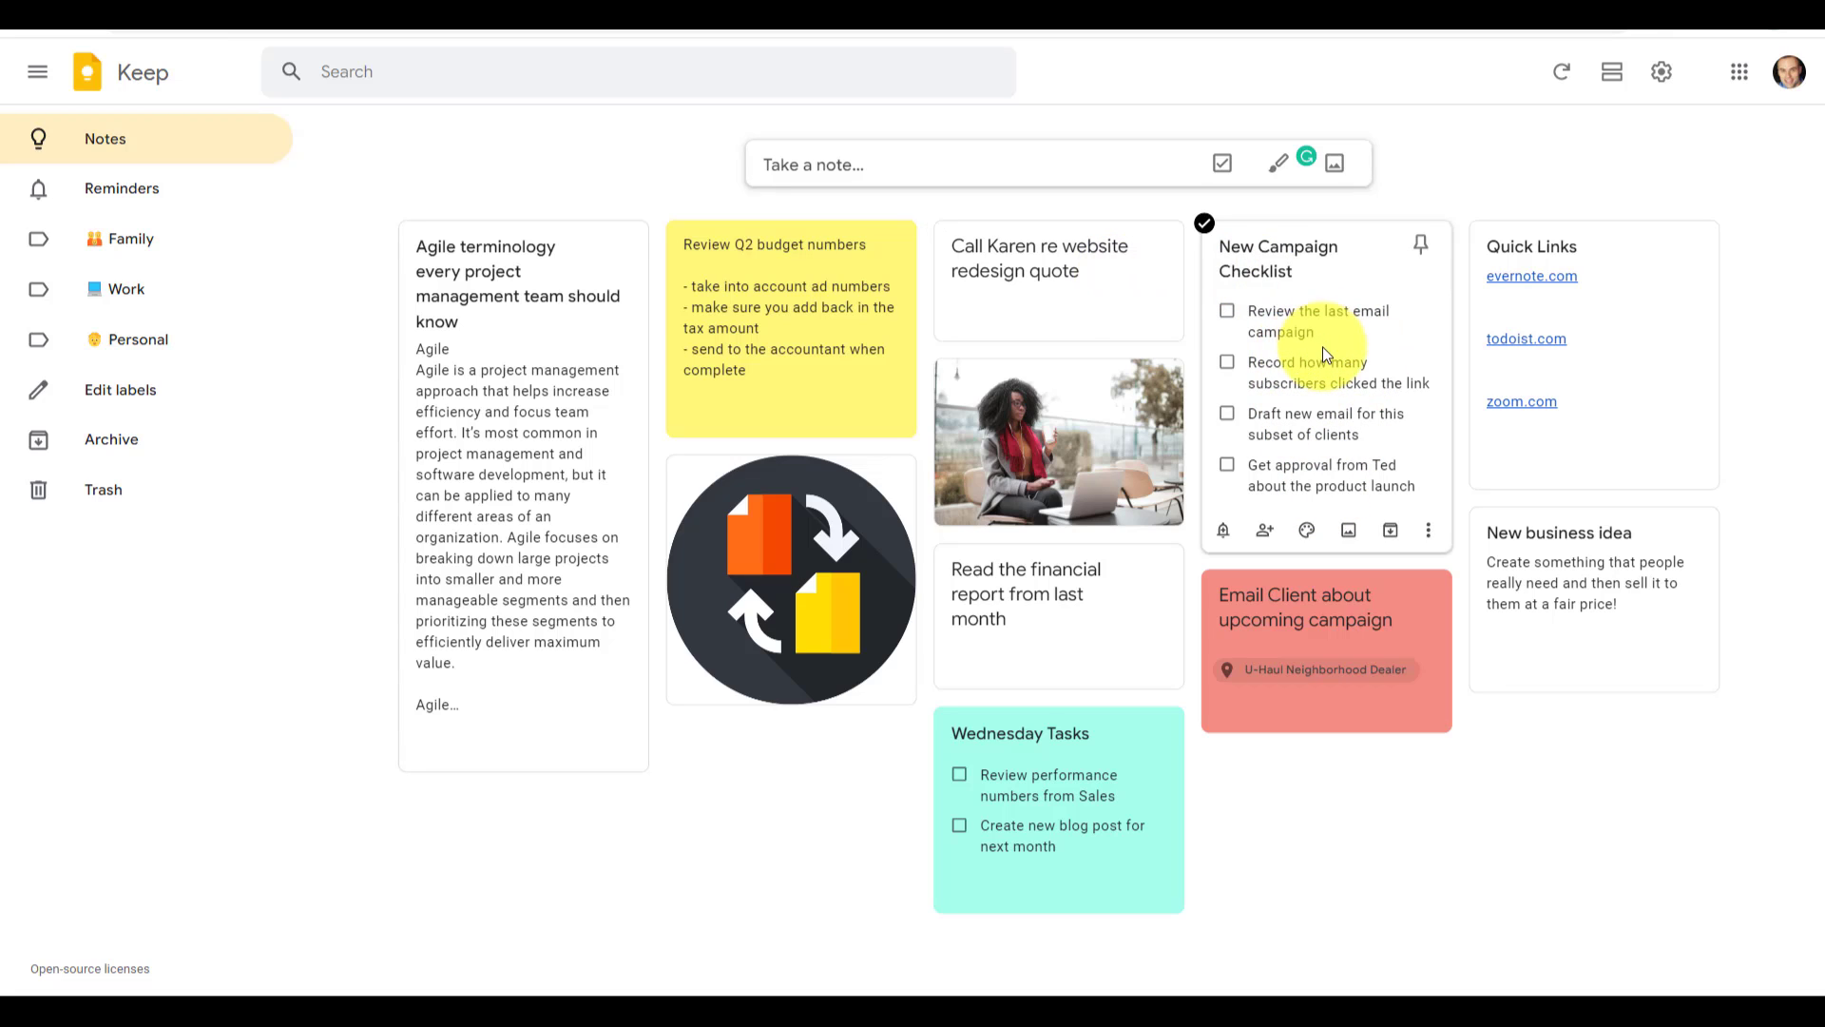
{"action": "left_click", "coordinate": [579, 14]}
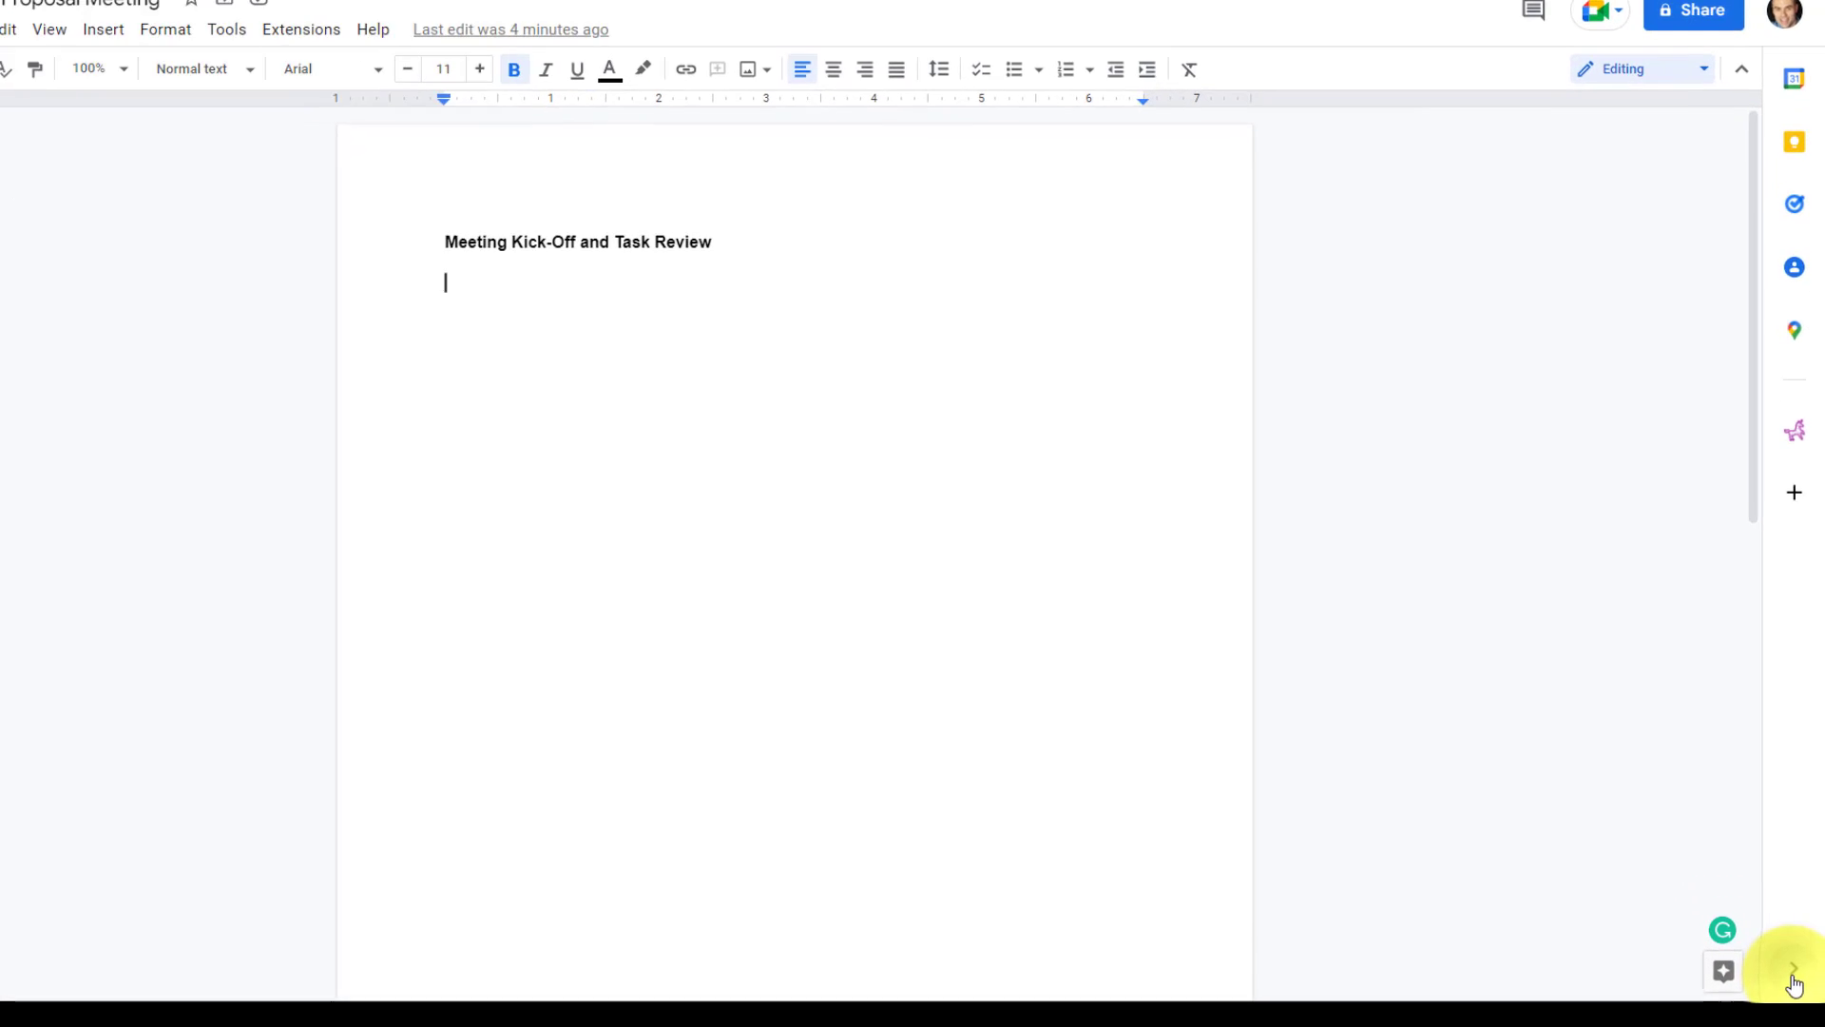
Step: Show the Keep notes panel beside the document and browse notes like 'Review Q2 budget numbers'
{"action": "left_click", "coordinate": [1795, 966]}
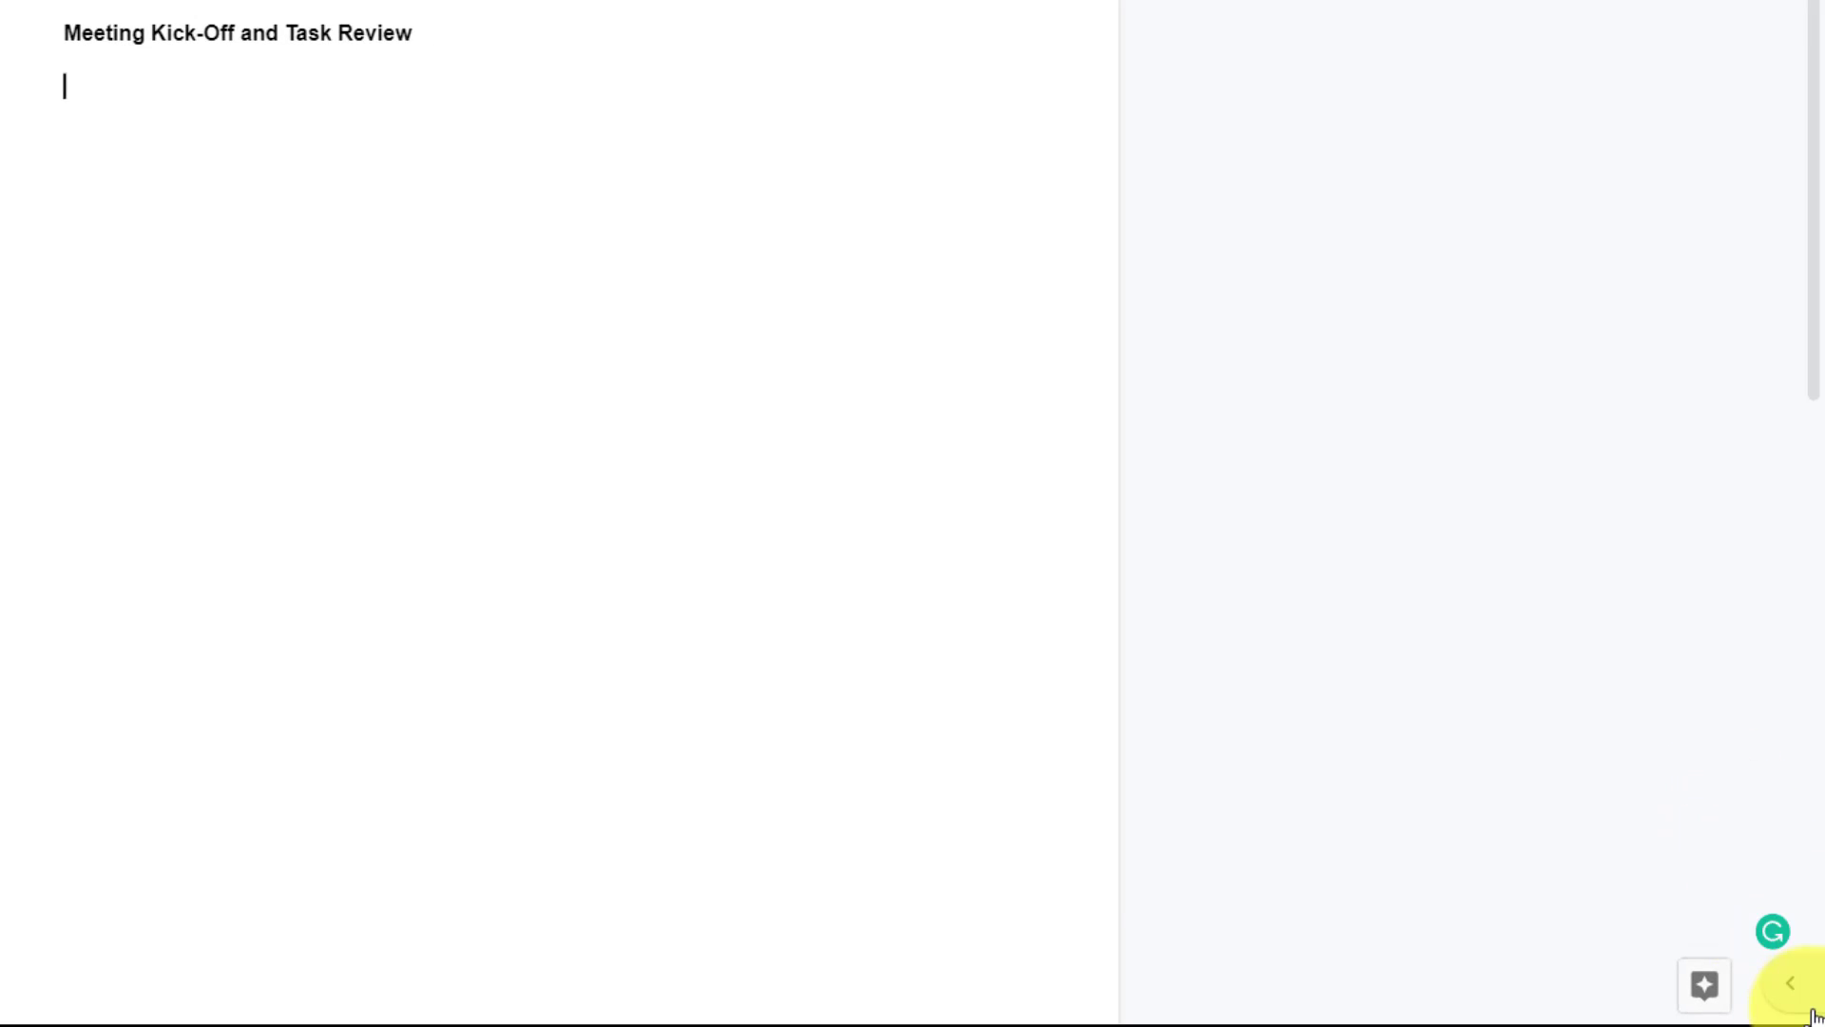
{"action": "left_click", "coordinate": [1792, 997]}
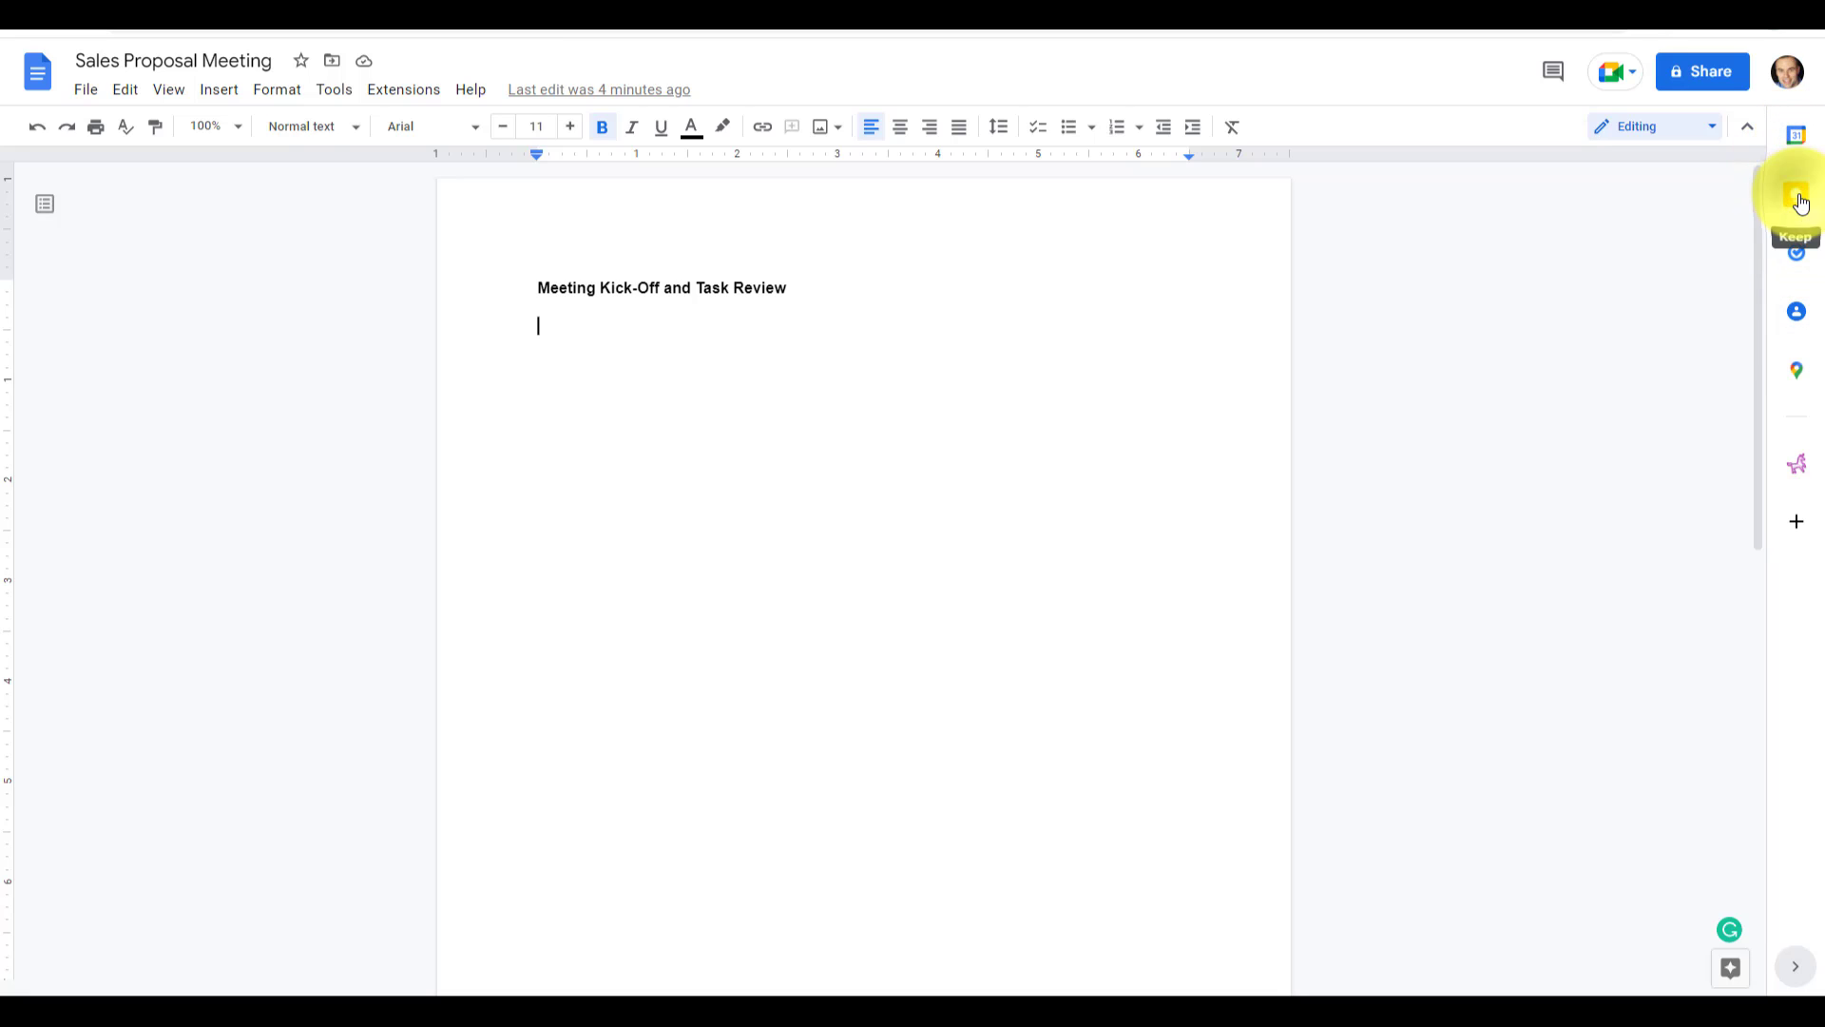
{"action": "left_click", "coordinate": [1798, 199]}
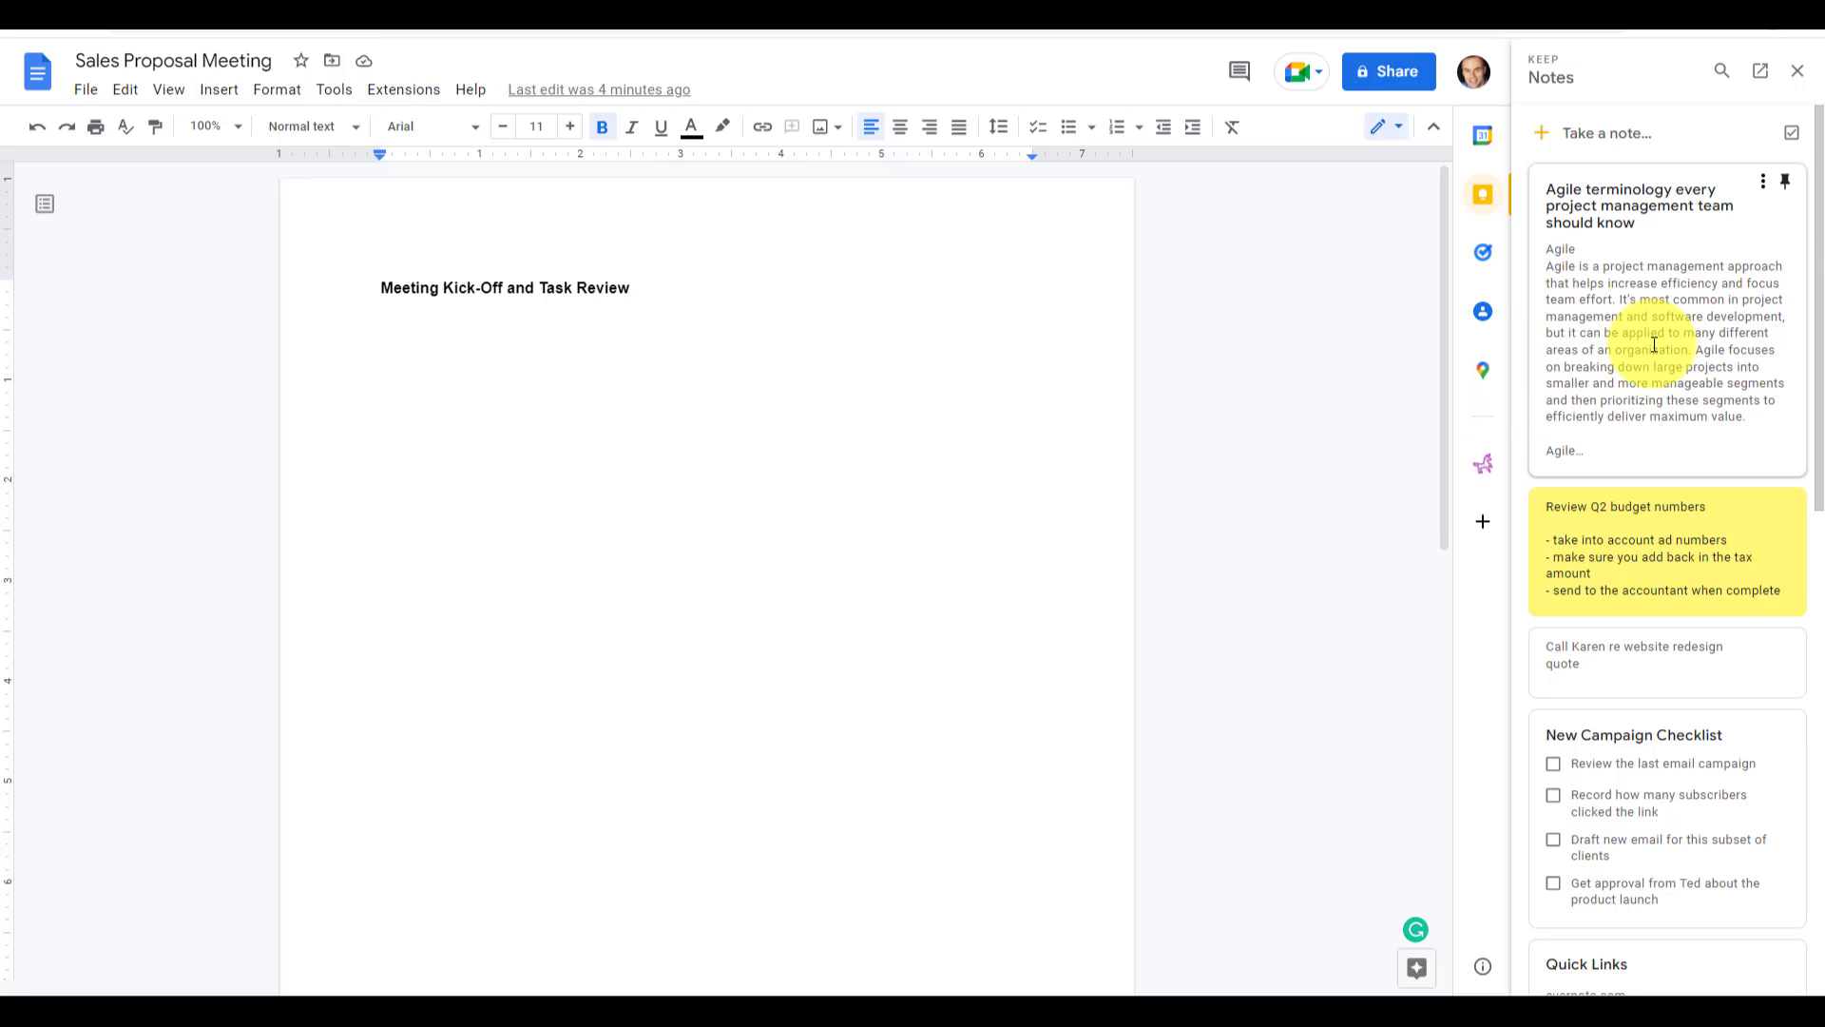
{"action": "scroll", "coordinate": [1629, 346], "scroll_direction": "down", "scroll_amount": 3}
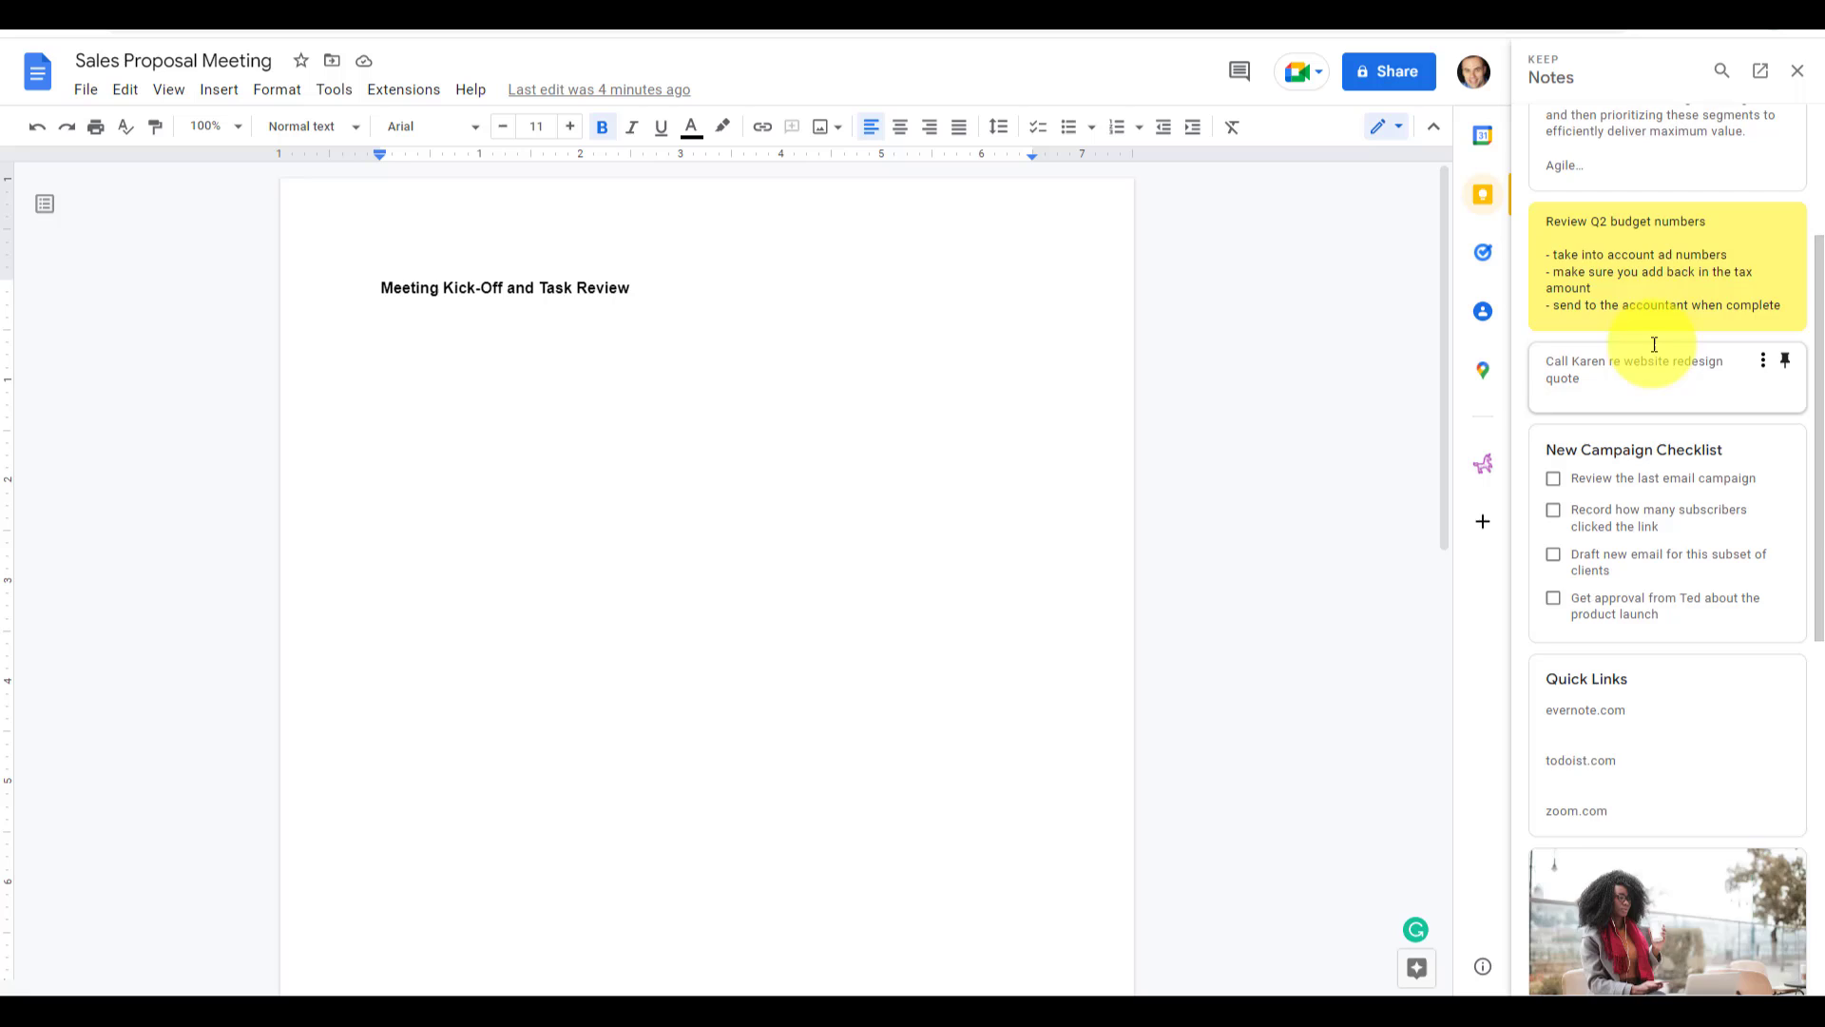
{"action": "scroll", "coordinate": [1654, 344], "scroll_direction": "up", "scroll_amount": 3}
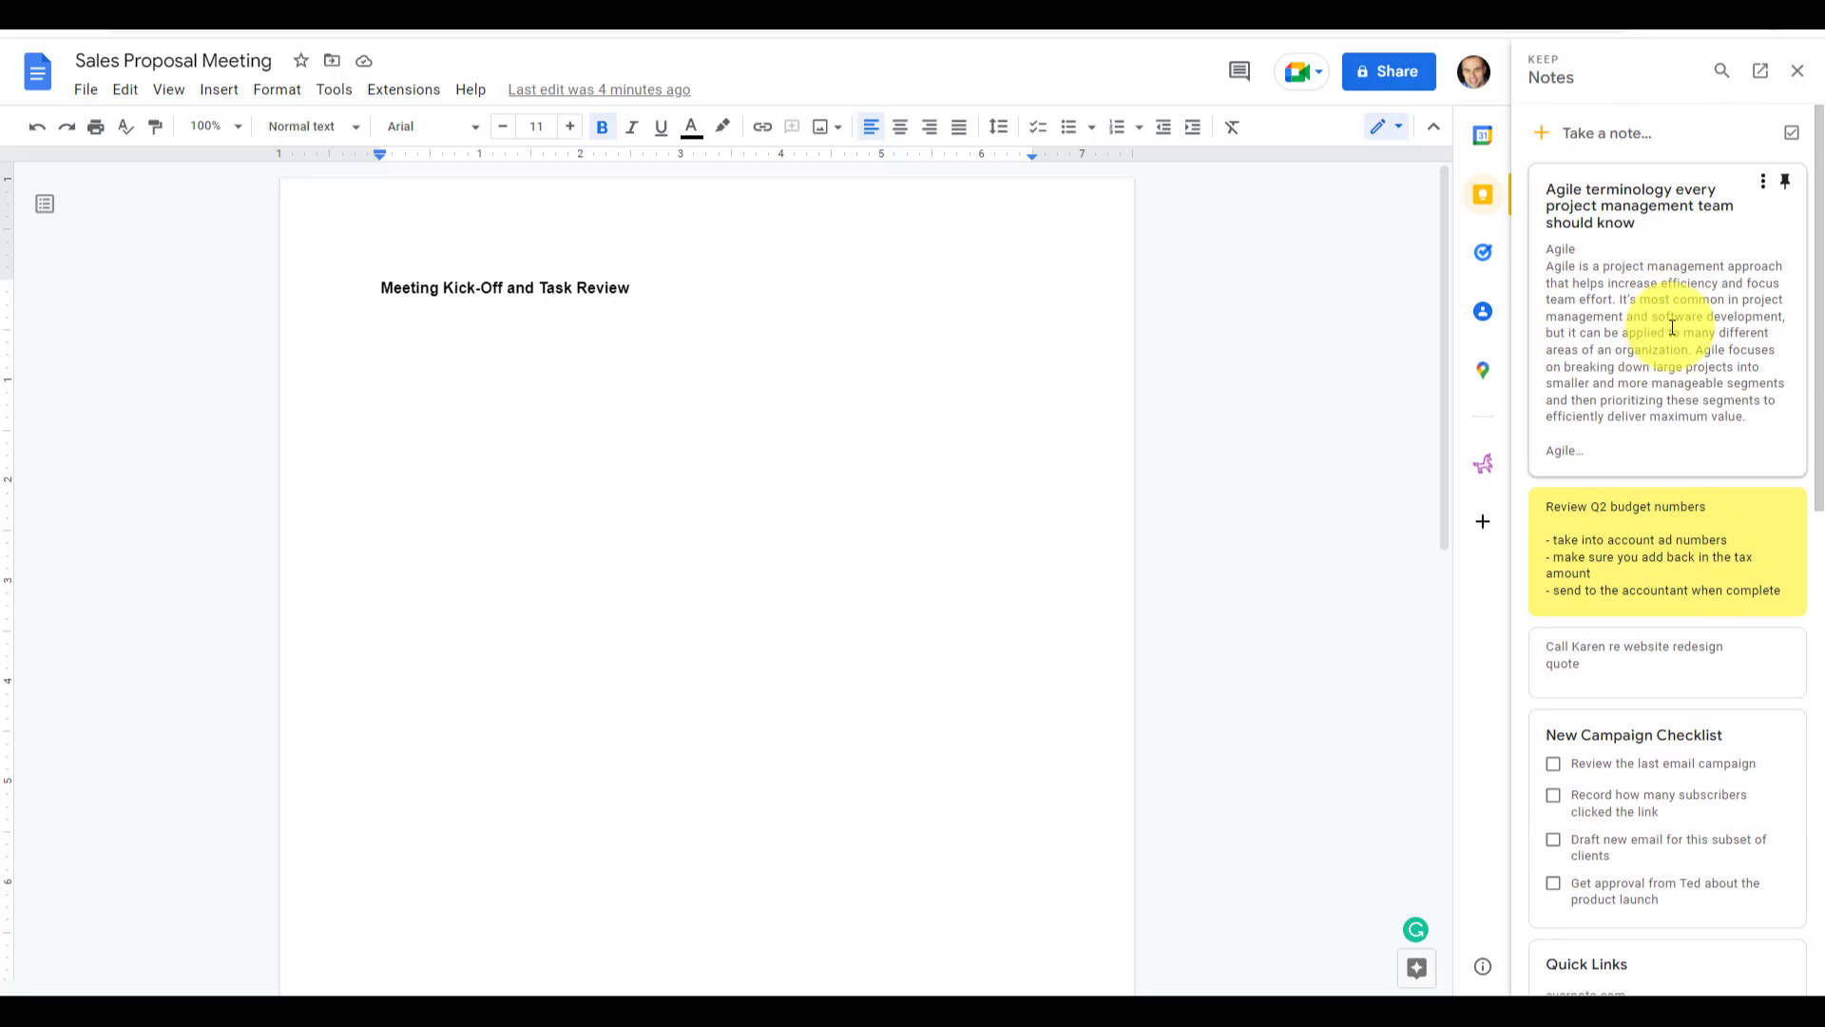
{"action": "scroll", "coordinate": [1659, 408], "scroll_direction": "down", "scroll_amount": 2}
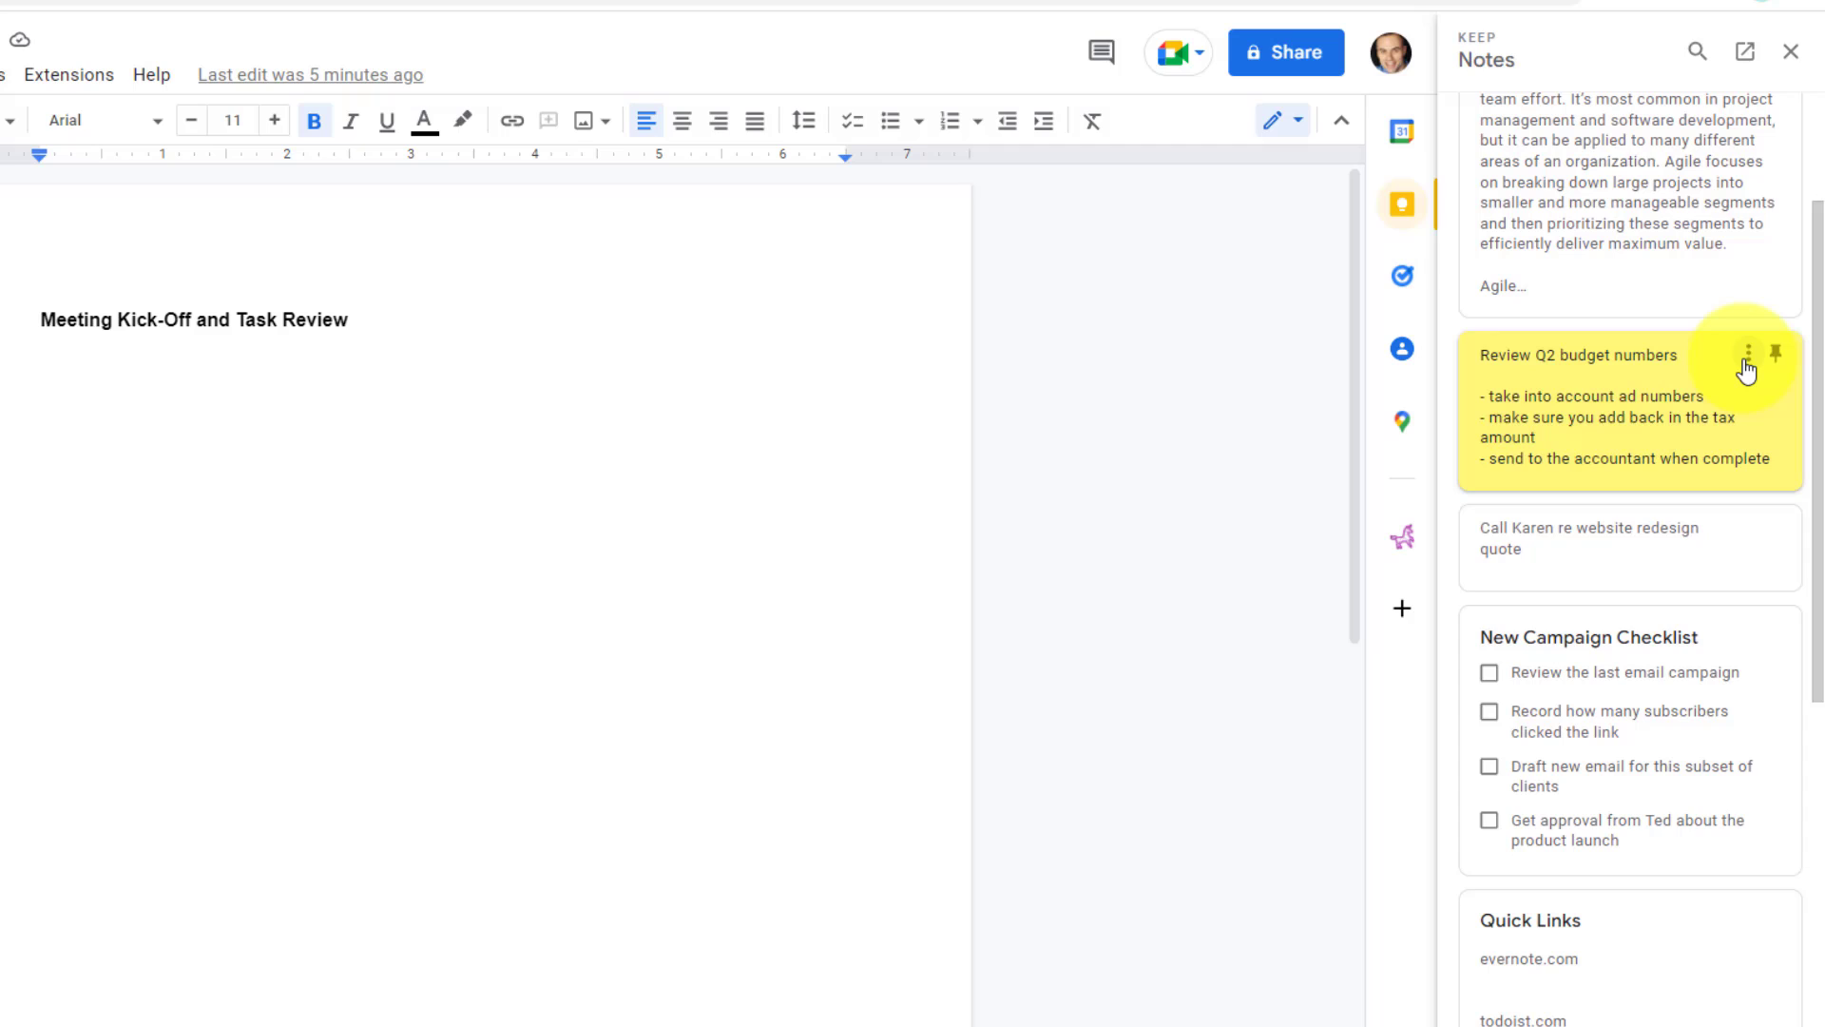
Step: Insert the 'Review Q2 budget numbers' and 'New Campaign Checklist' Keep notes into the document
{"action": "left_click", "coordinate": [1751, 357]}
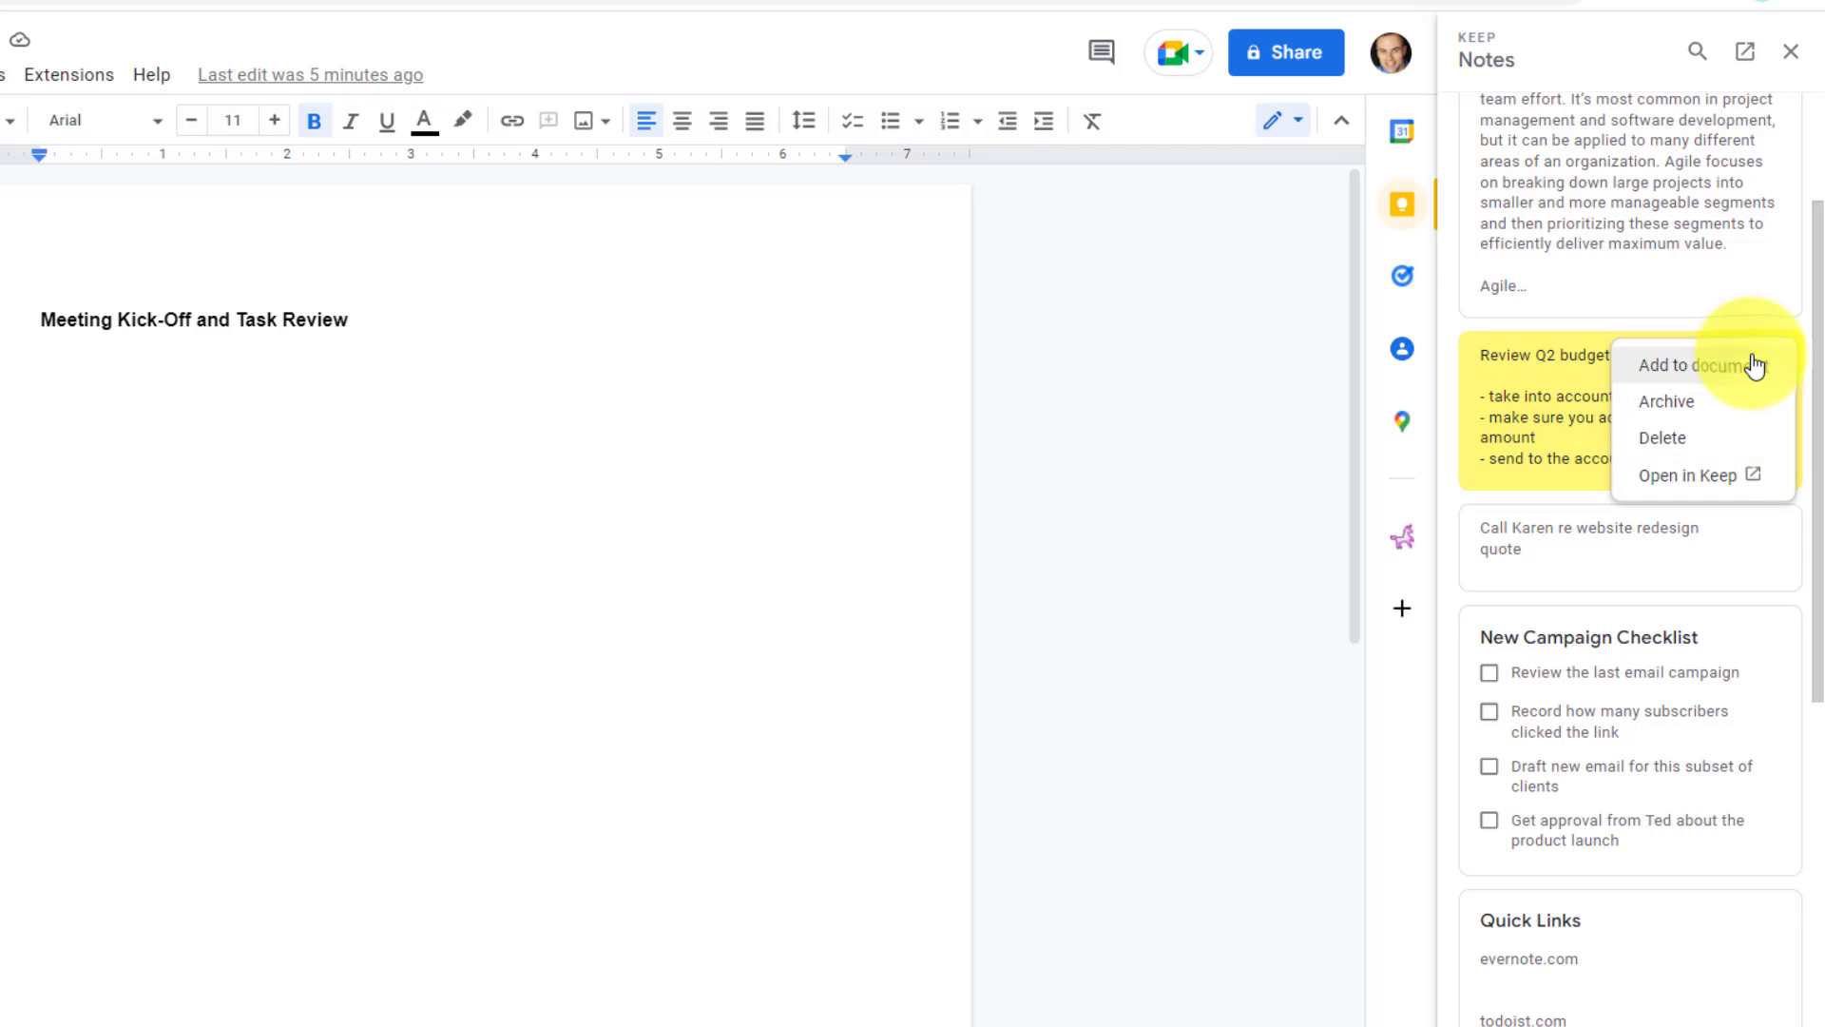
{"action": "left_click", "coordinate": [1693, 369]}
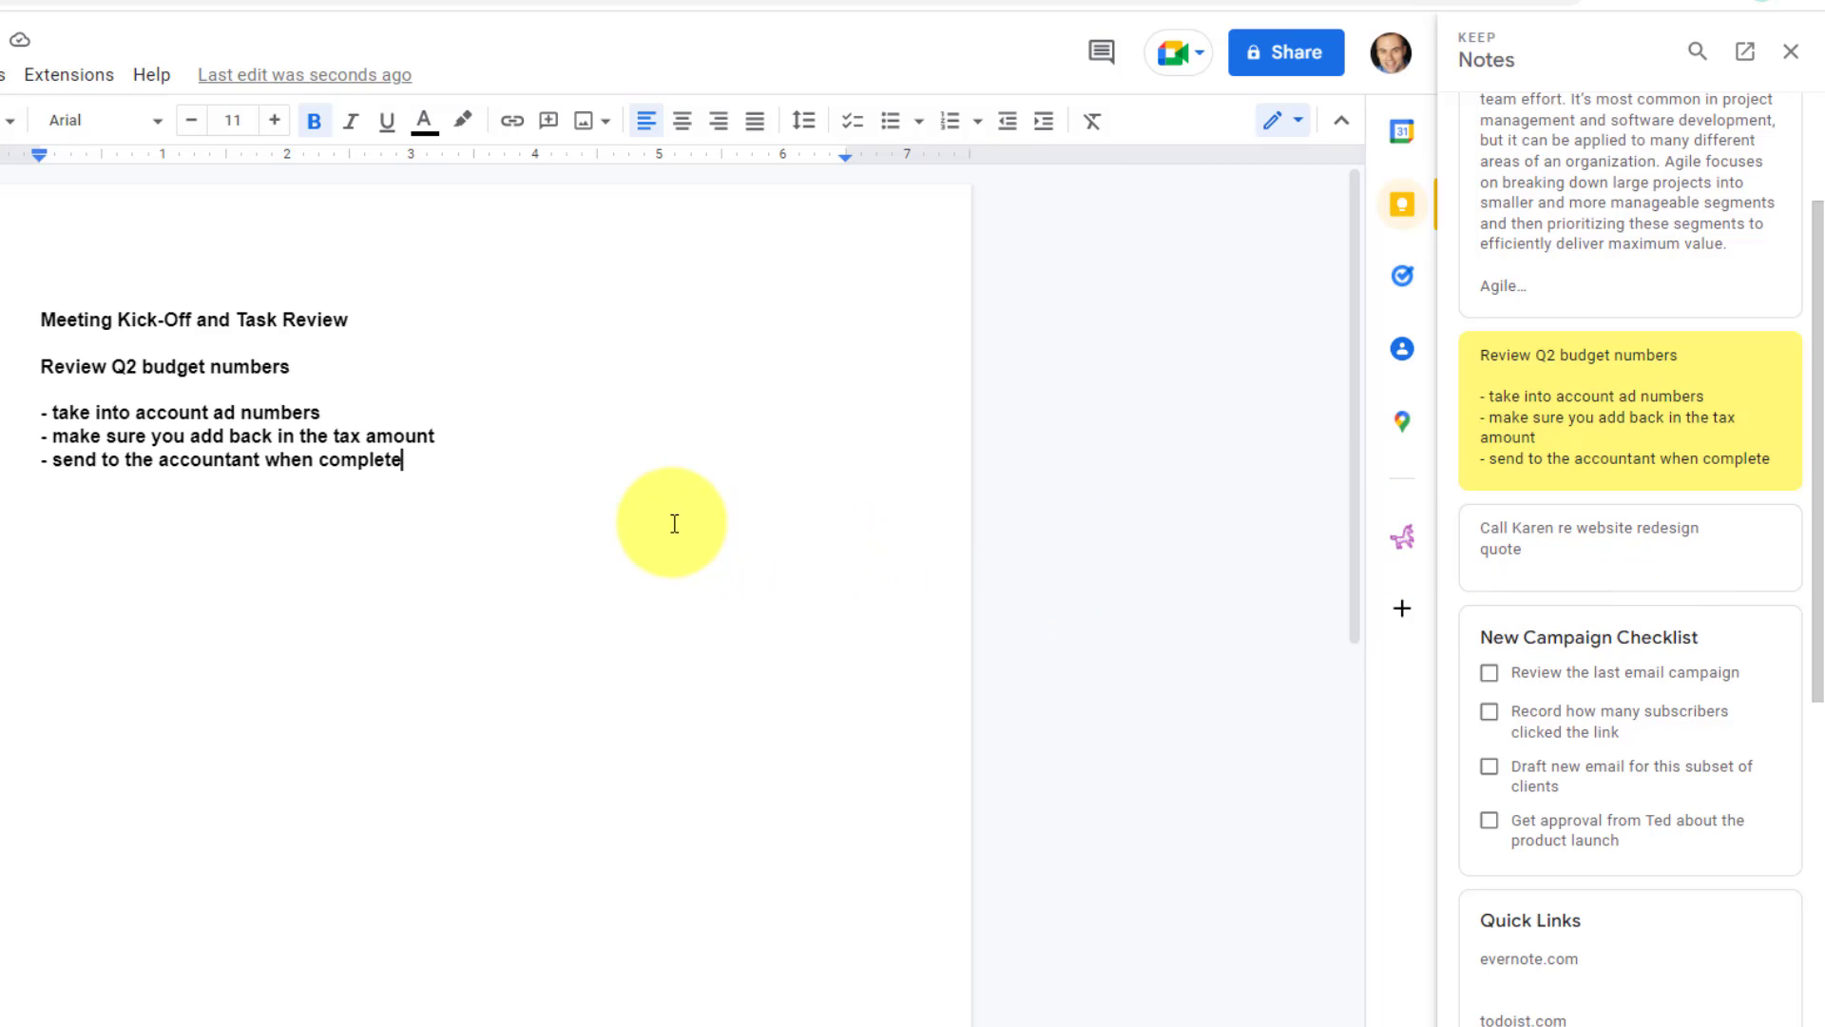
{"action": "mouse_move", "coordinate": [1578, 725]}
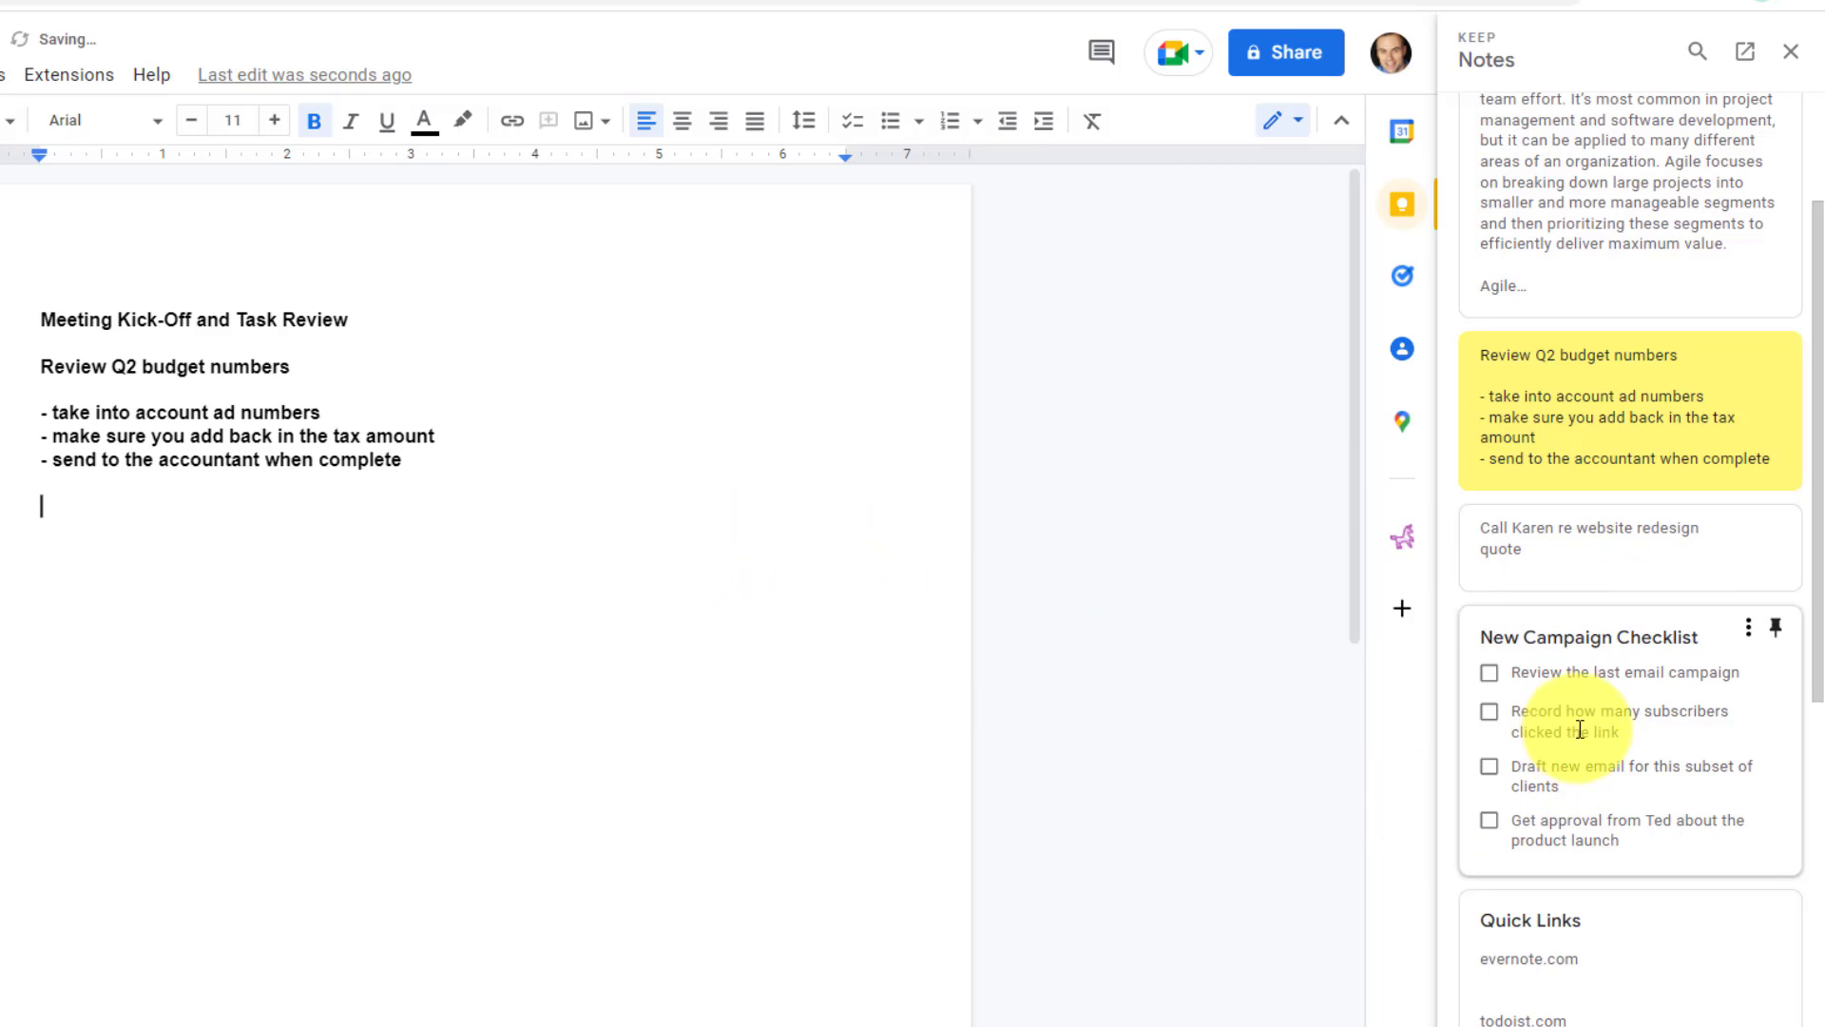
{"action": "left_click", "coordinate": [1750, 641]}
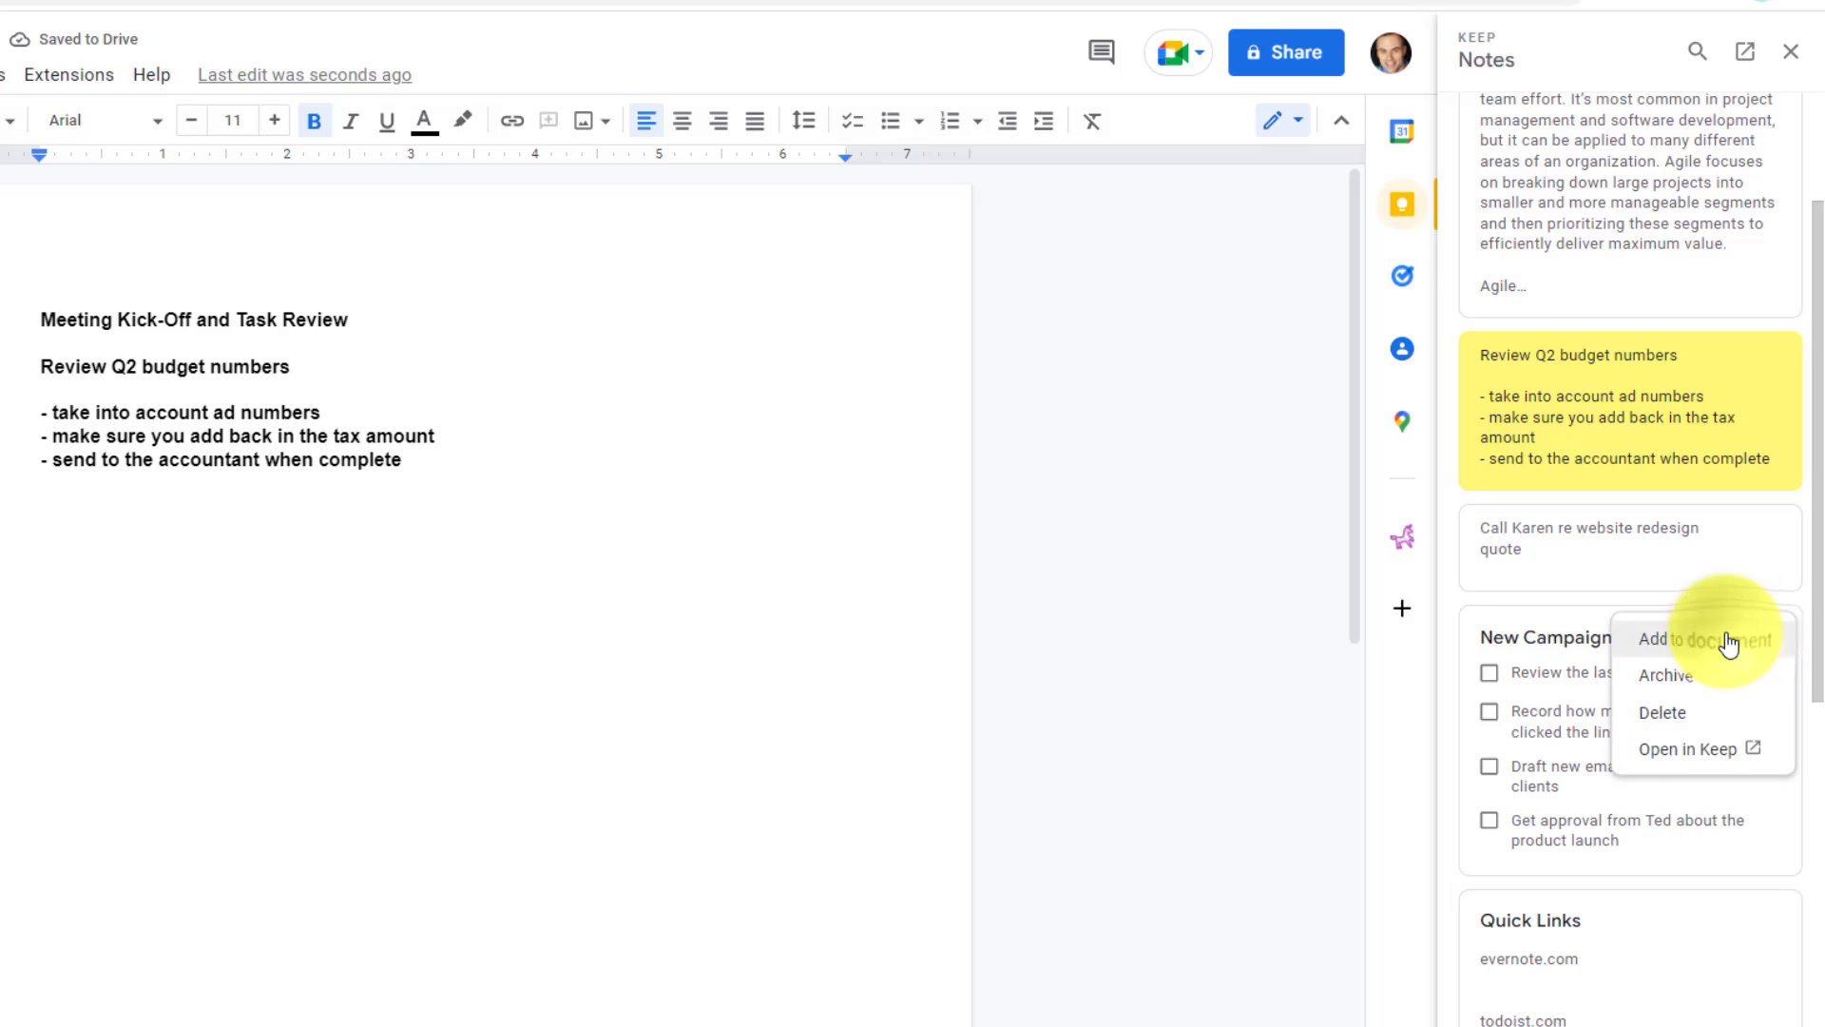
{"action": "left_click", "coordinate": [1723, 640]}
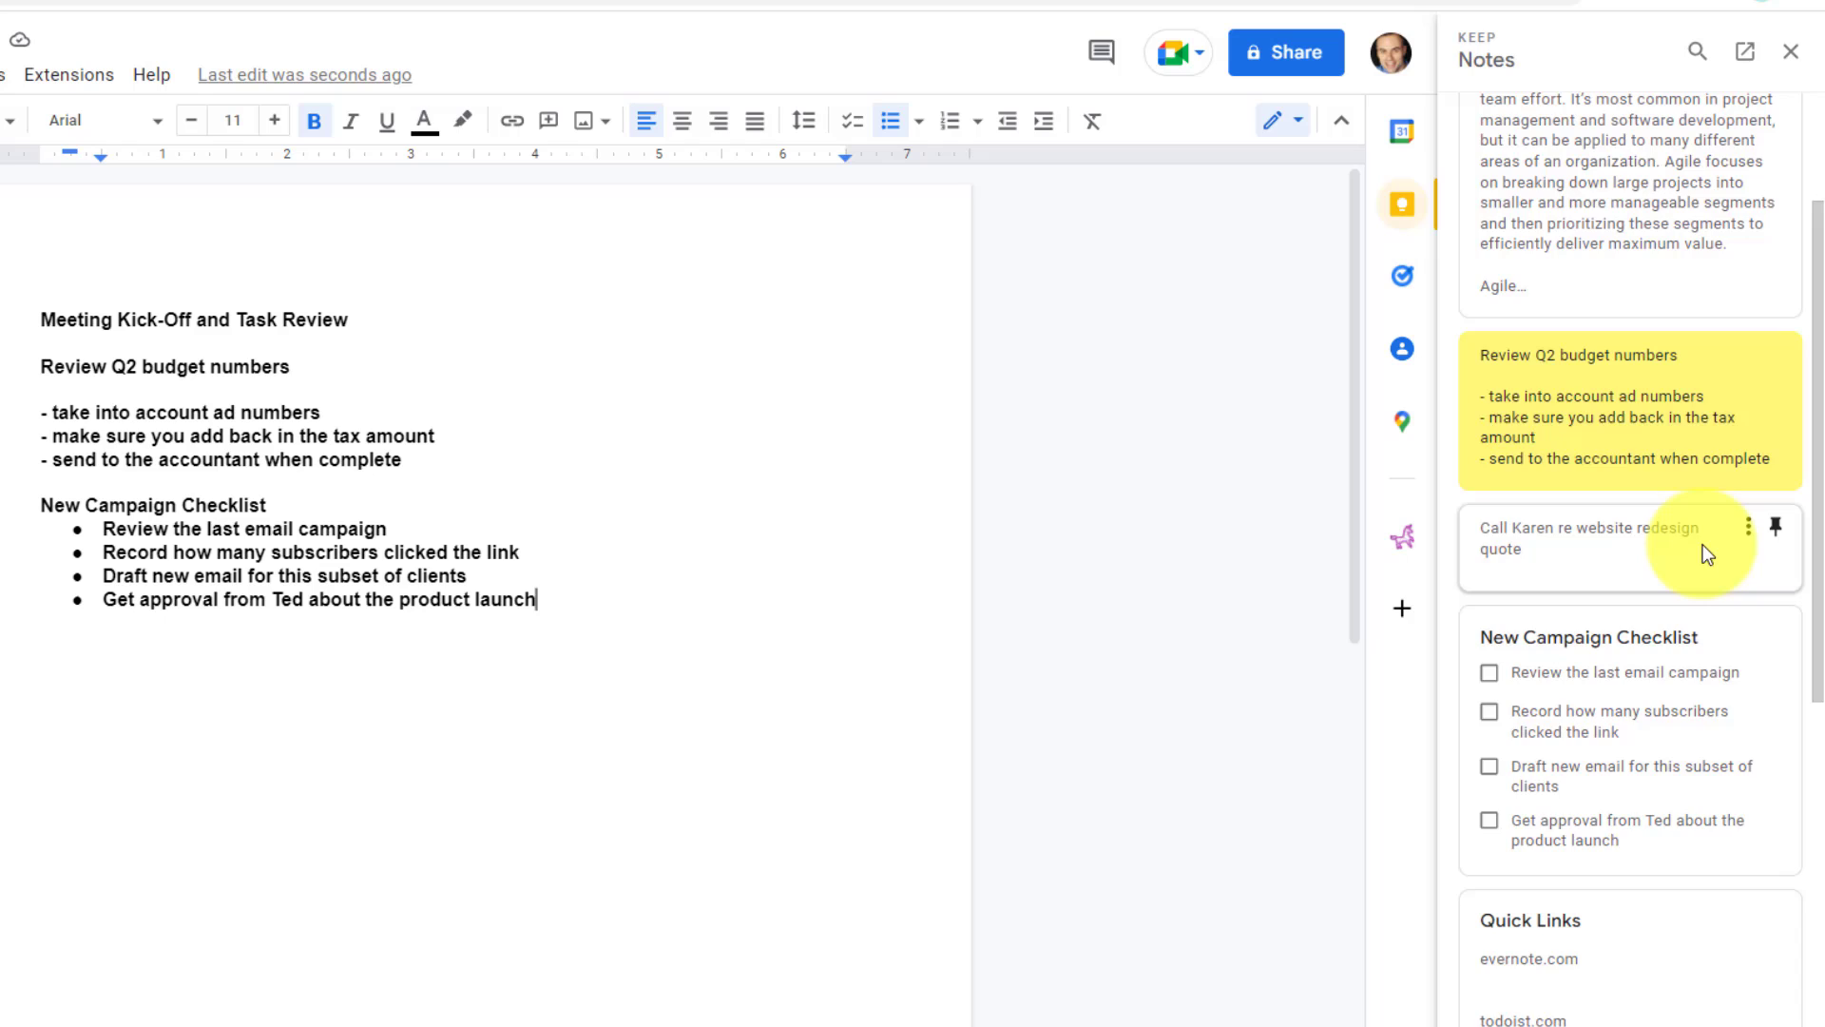
Step: Place the Keep photo of a woman at a laptop below the budget note
{"action": "scroll", "coordinate": [1703, 544], "scroll_direction": "down", "scroll_amount": 7}
{"action": "scroll", "coordinate": [1702, 545], "scroll_direction": "down", "scroll_amount": 1}
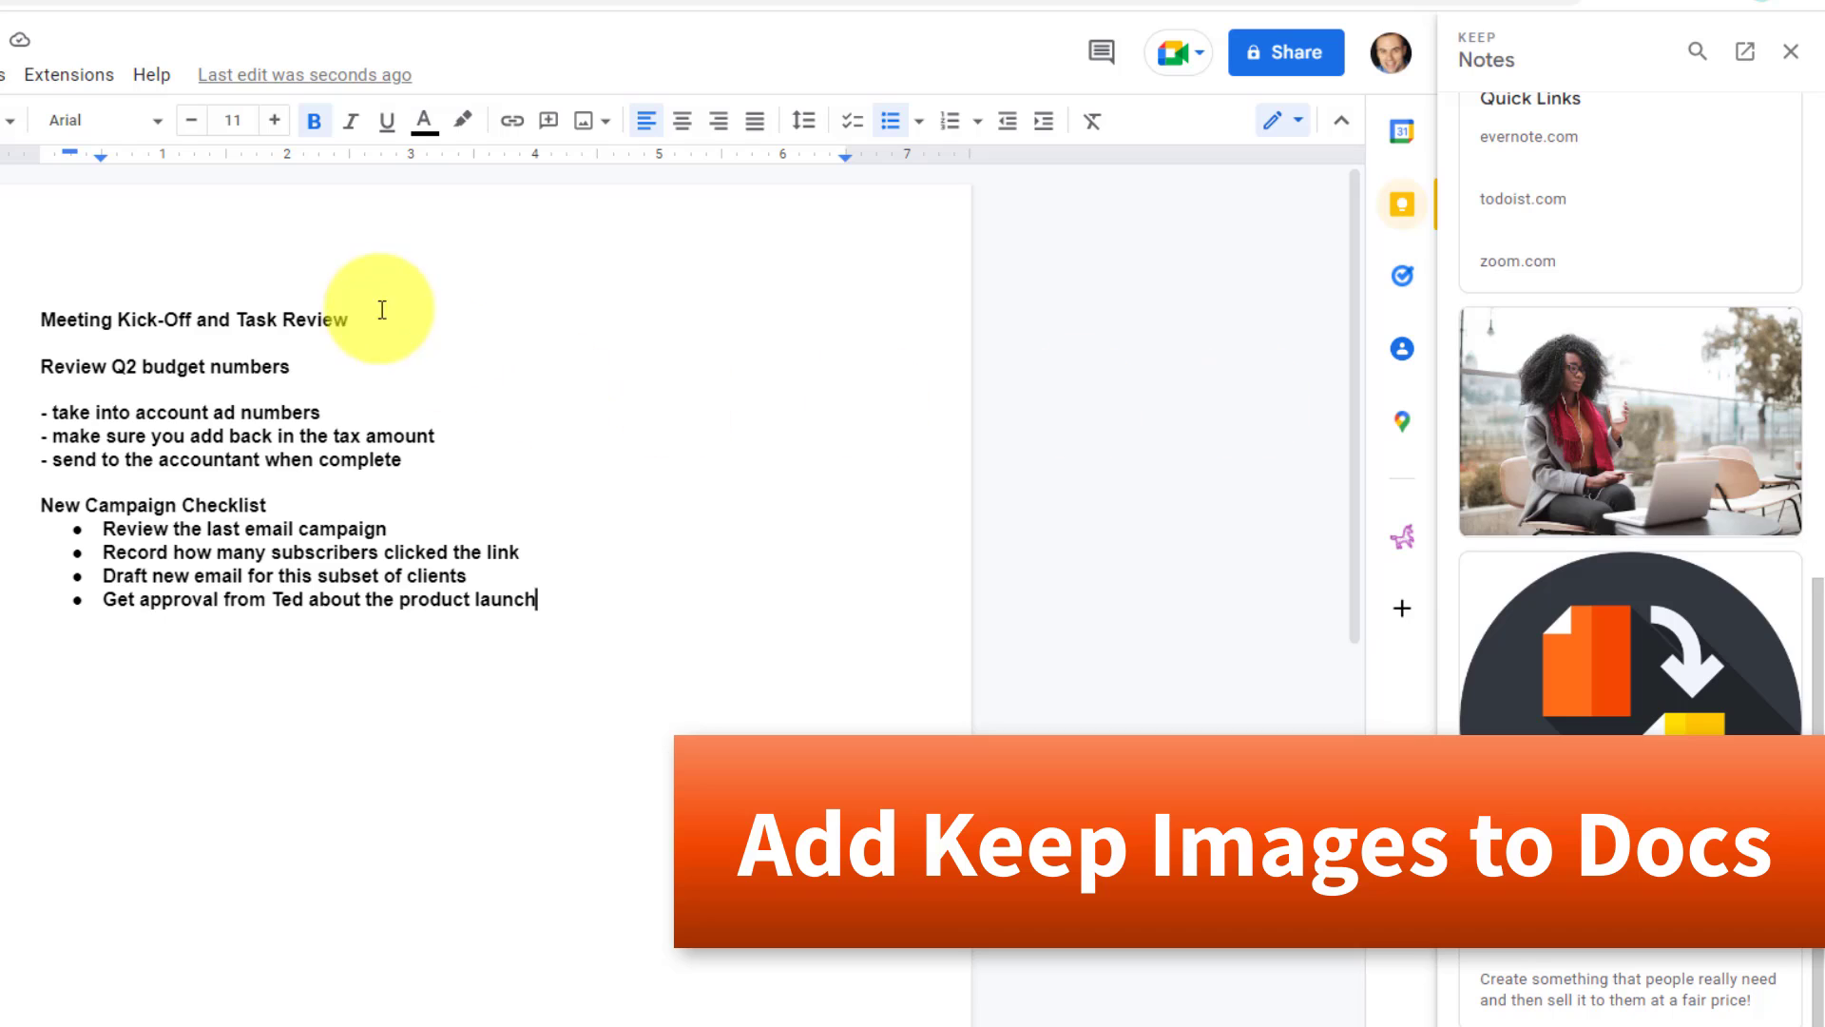
{"action": "mouse_move", "coordinate": [1694, 402]}
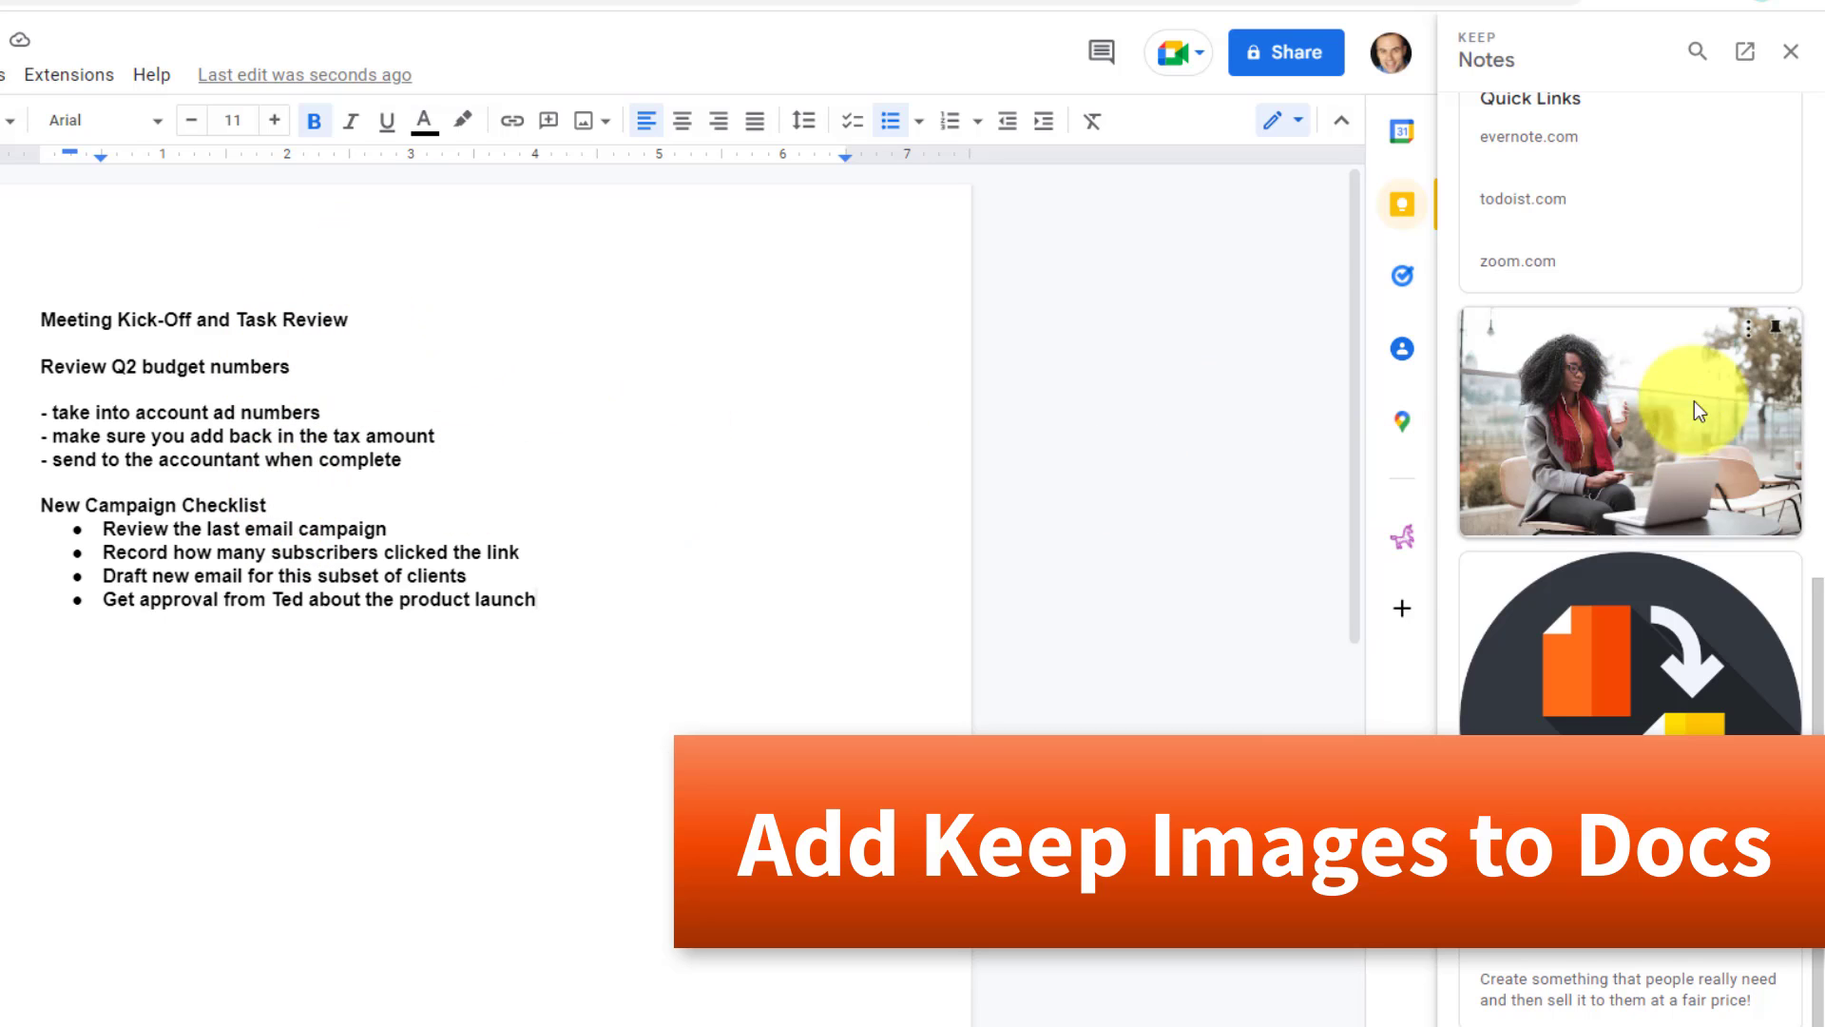
{"action": "left_click", "coordinate": [1750, 334]}
{"action": "left_click", "coordinate": [1519, 418]}
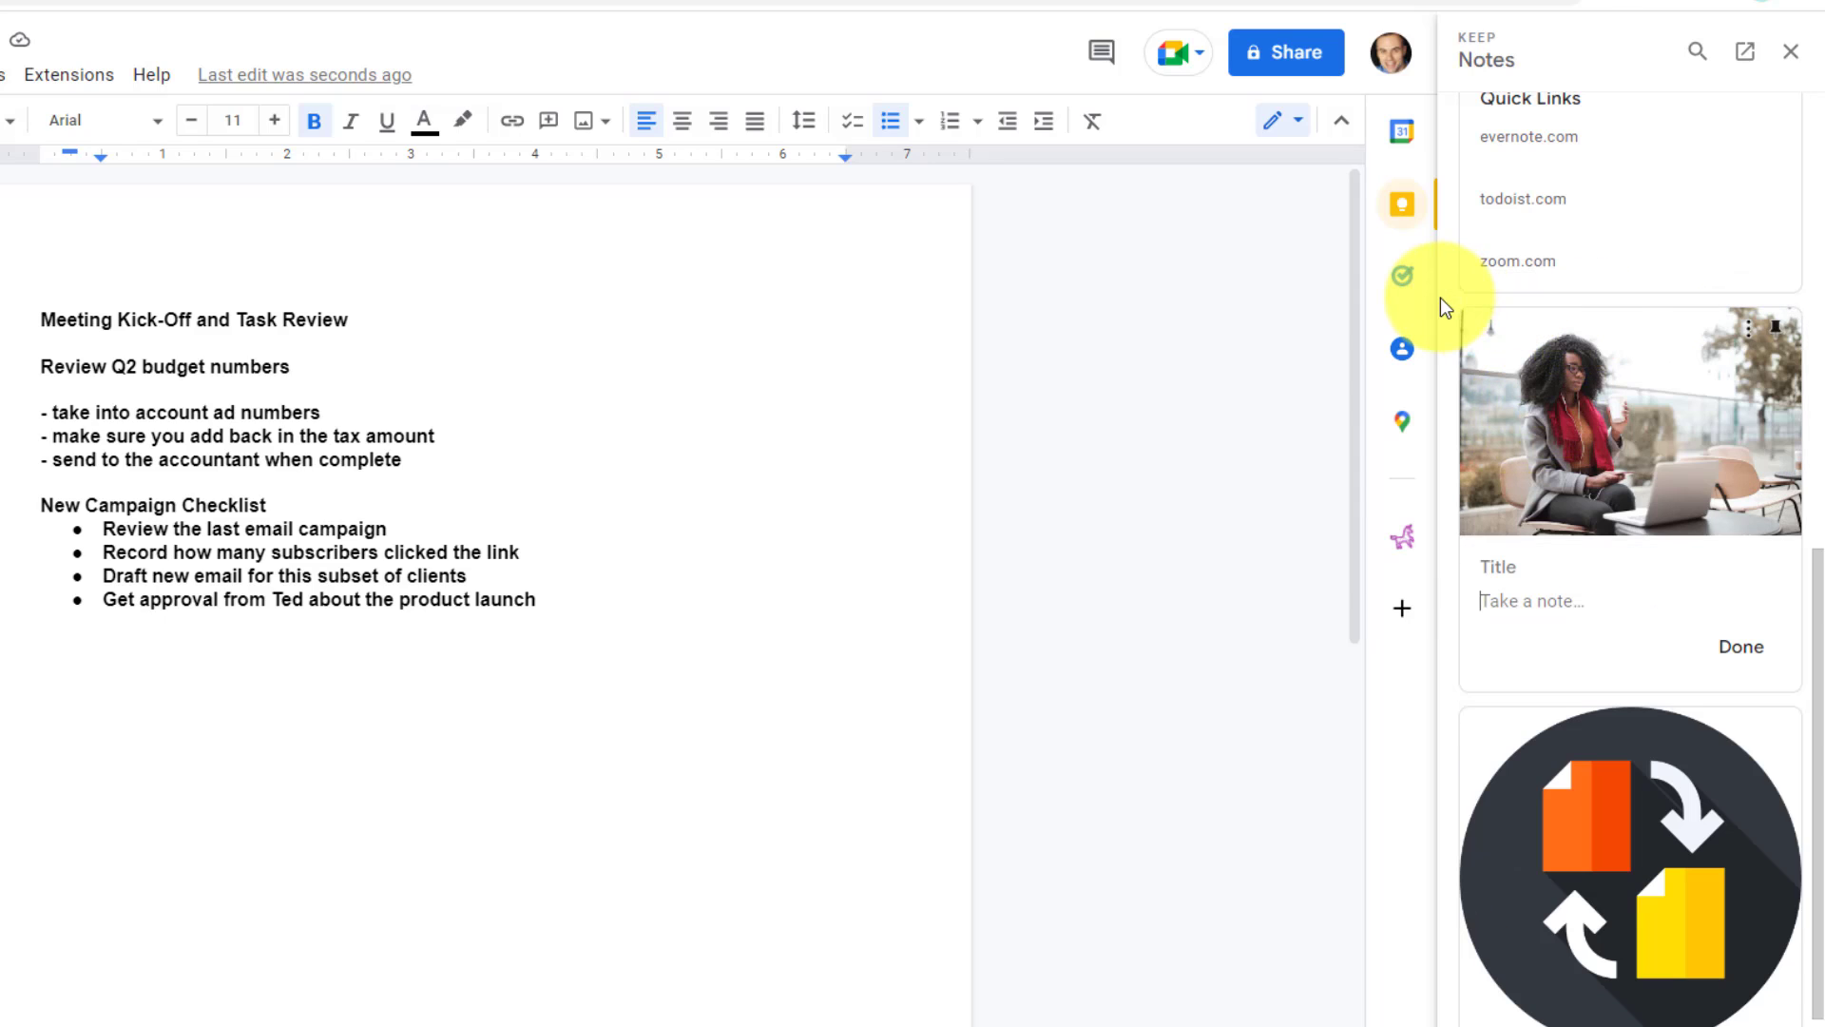
{"action": "left_click", "coordinate": [1741, 647]}
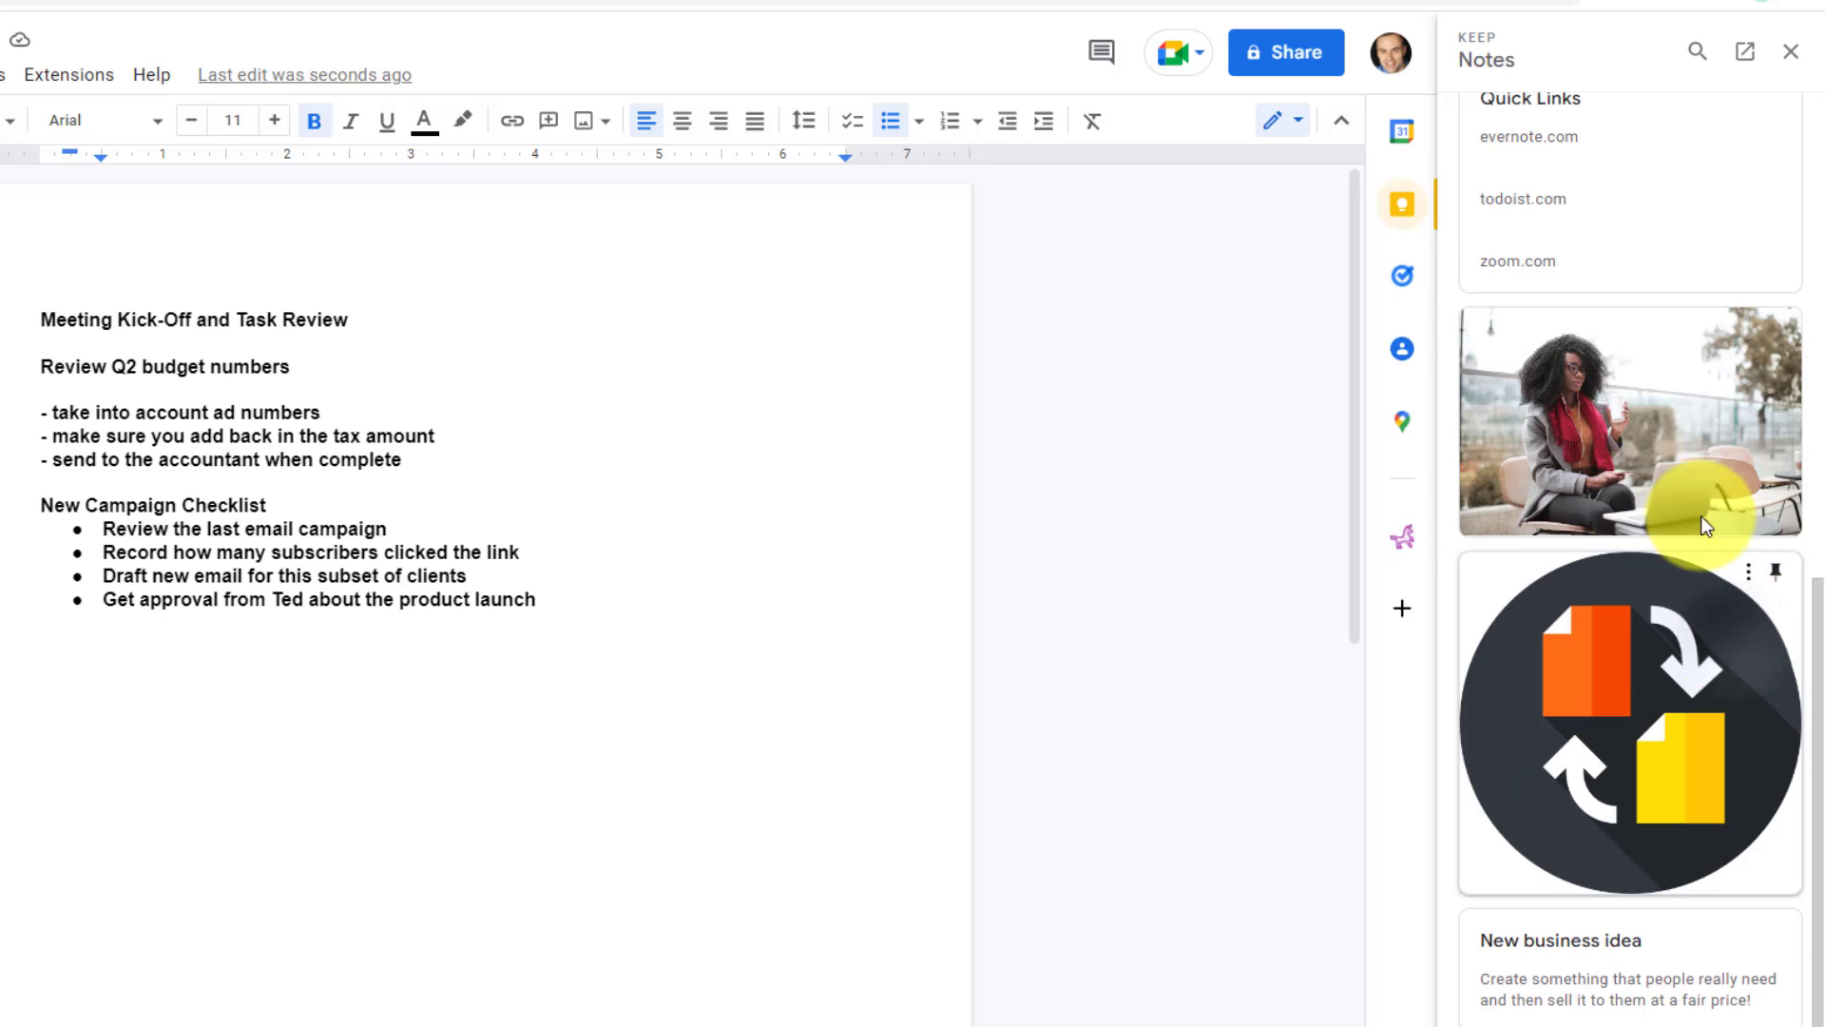
{"action": "left_click_drag", "start_coordinate": [1575, 404], "coordinate": [127, 477]}
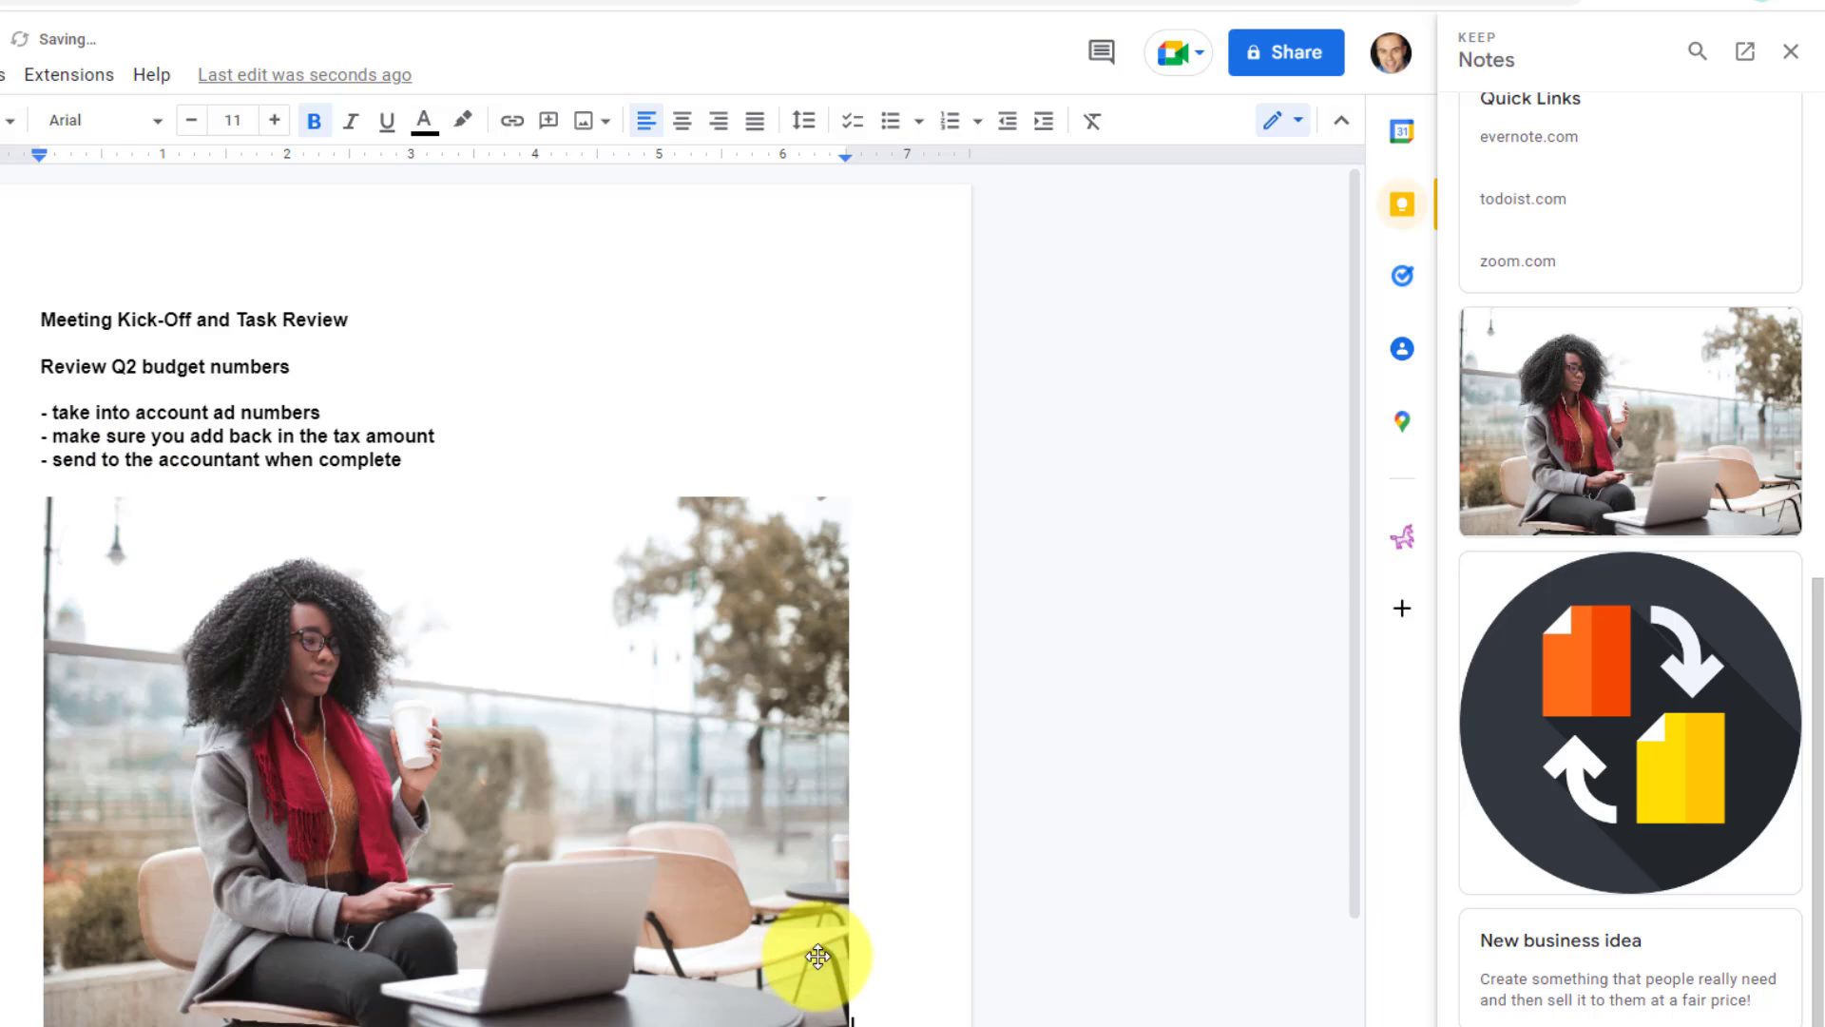
Step: Shrink the inserted laptop photo to a small thumbnail
{"action": "left_click", "coordinate": [825, 988]}
{"action": "left_click_drag", "start_coordinate": [825, 994], "coordinate": [395, 644]}
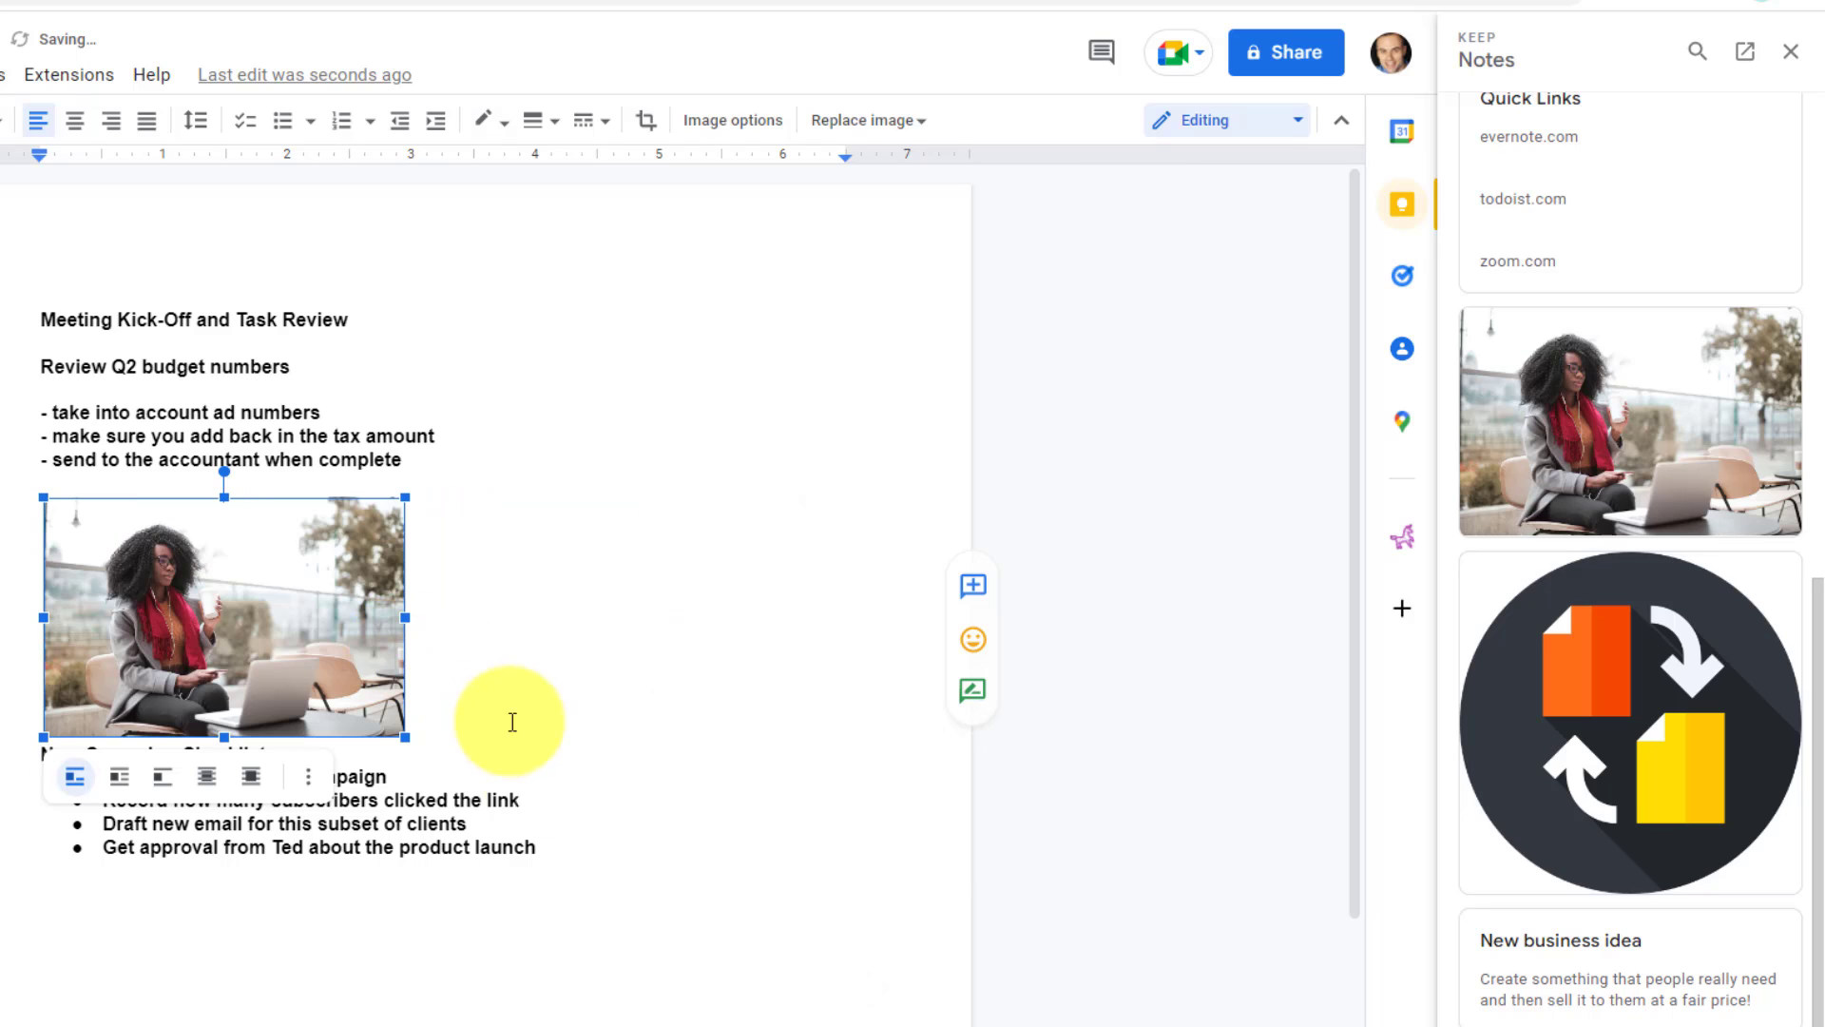
{"action": "left_click", "coordinate": [563, 849]}
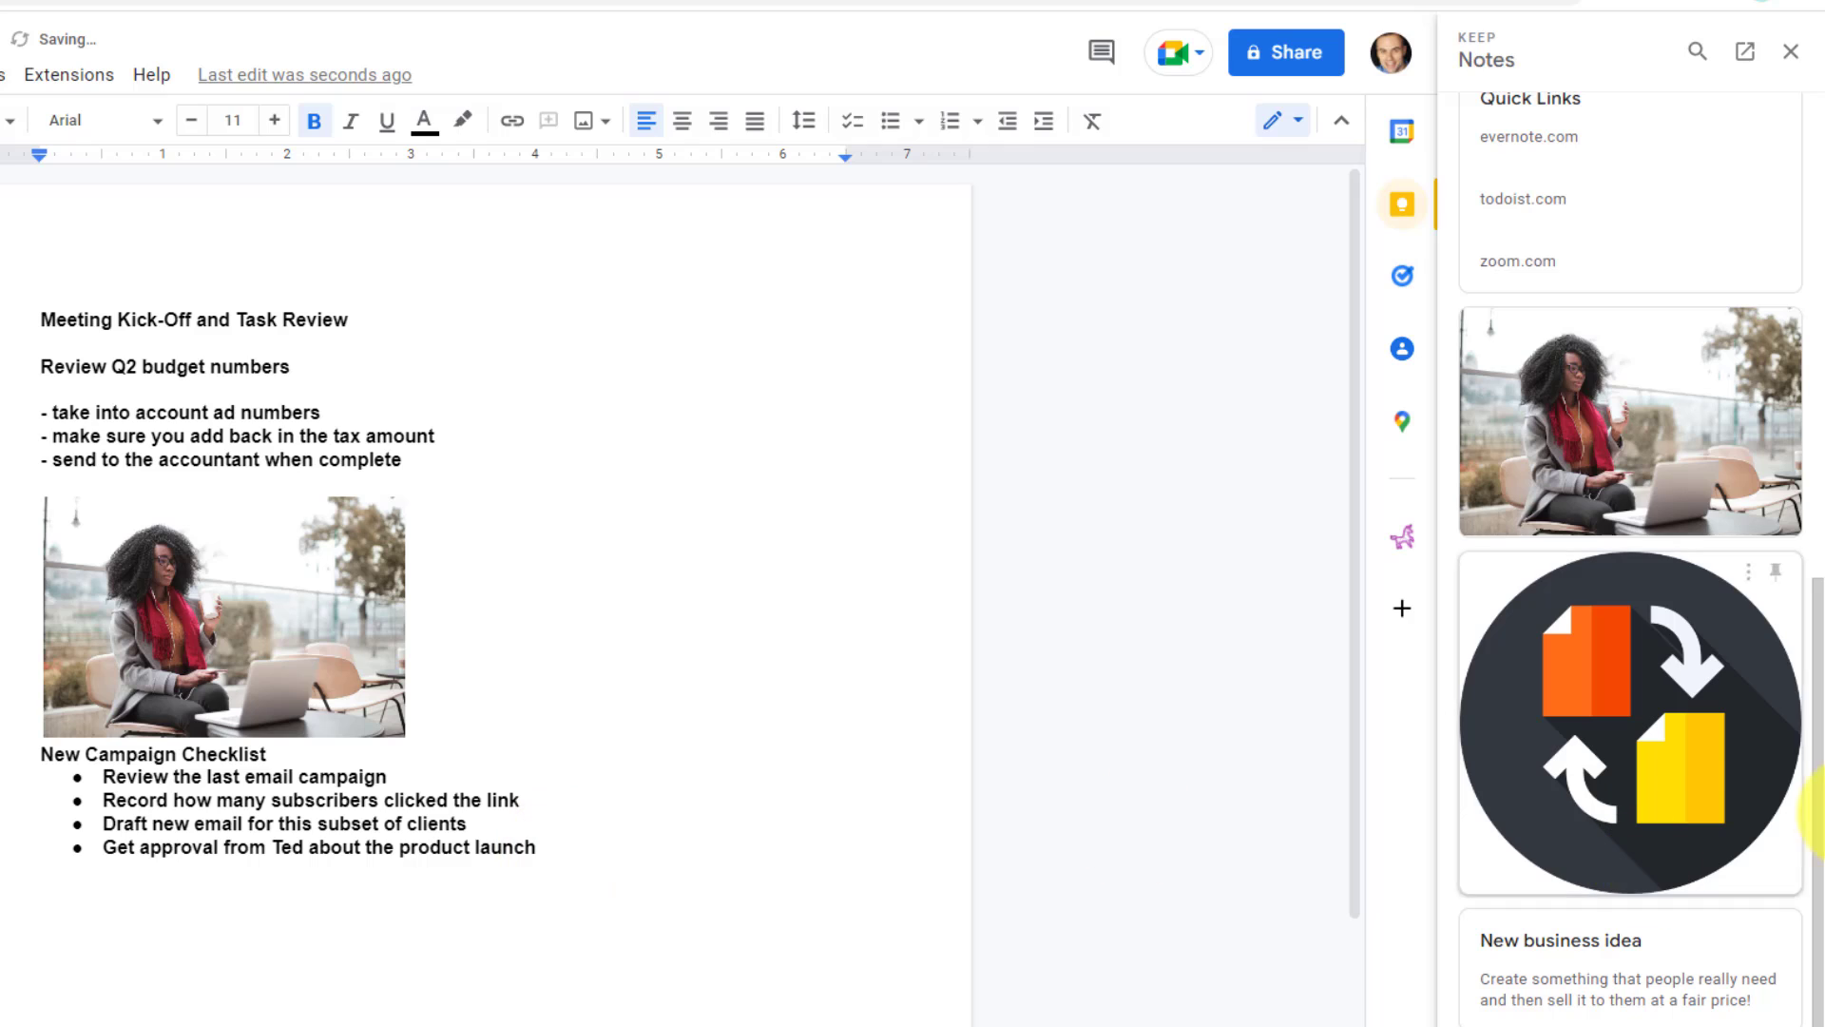
Step: Add the circular arrows image below the checklist and shrink it to a small icon
{"action": "left_click_drag", "start_coordinate": [1645, 708], "coordinate": [91, 890]}
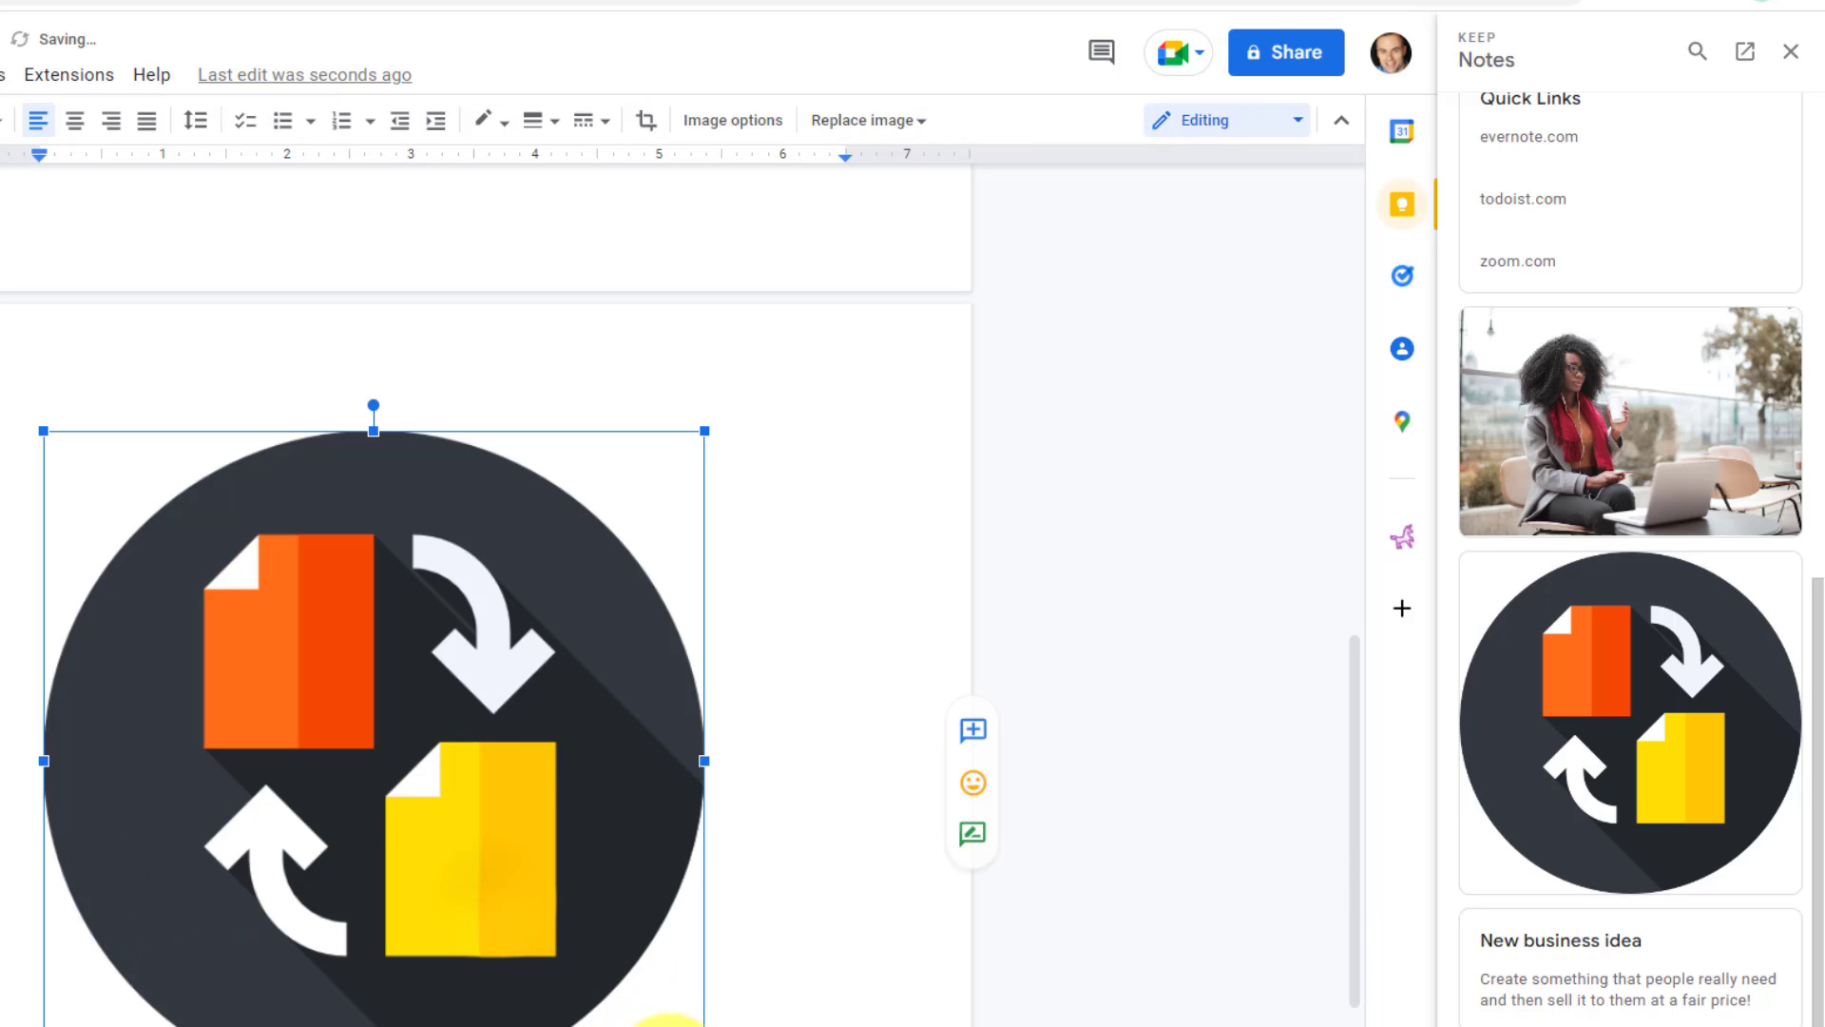
{"action": "left_click_drag", "start_coordinate": [704, 1025], "coordinate": [257, 635]}
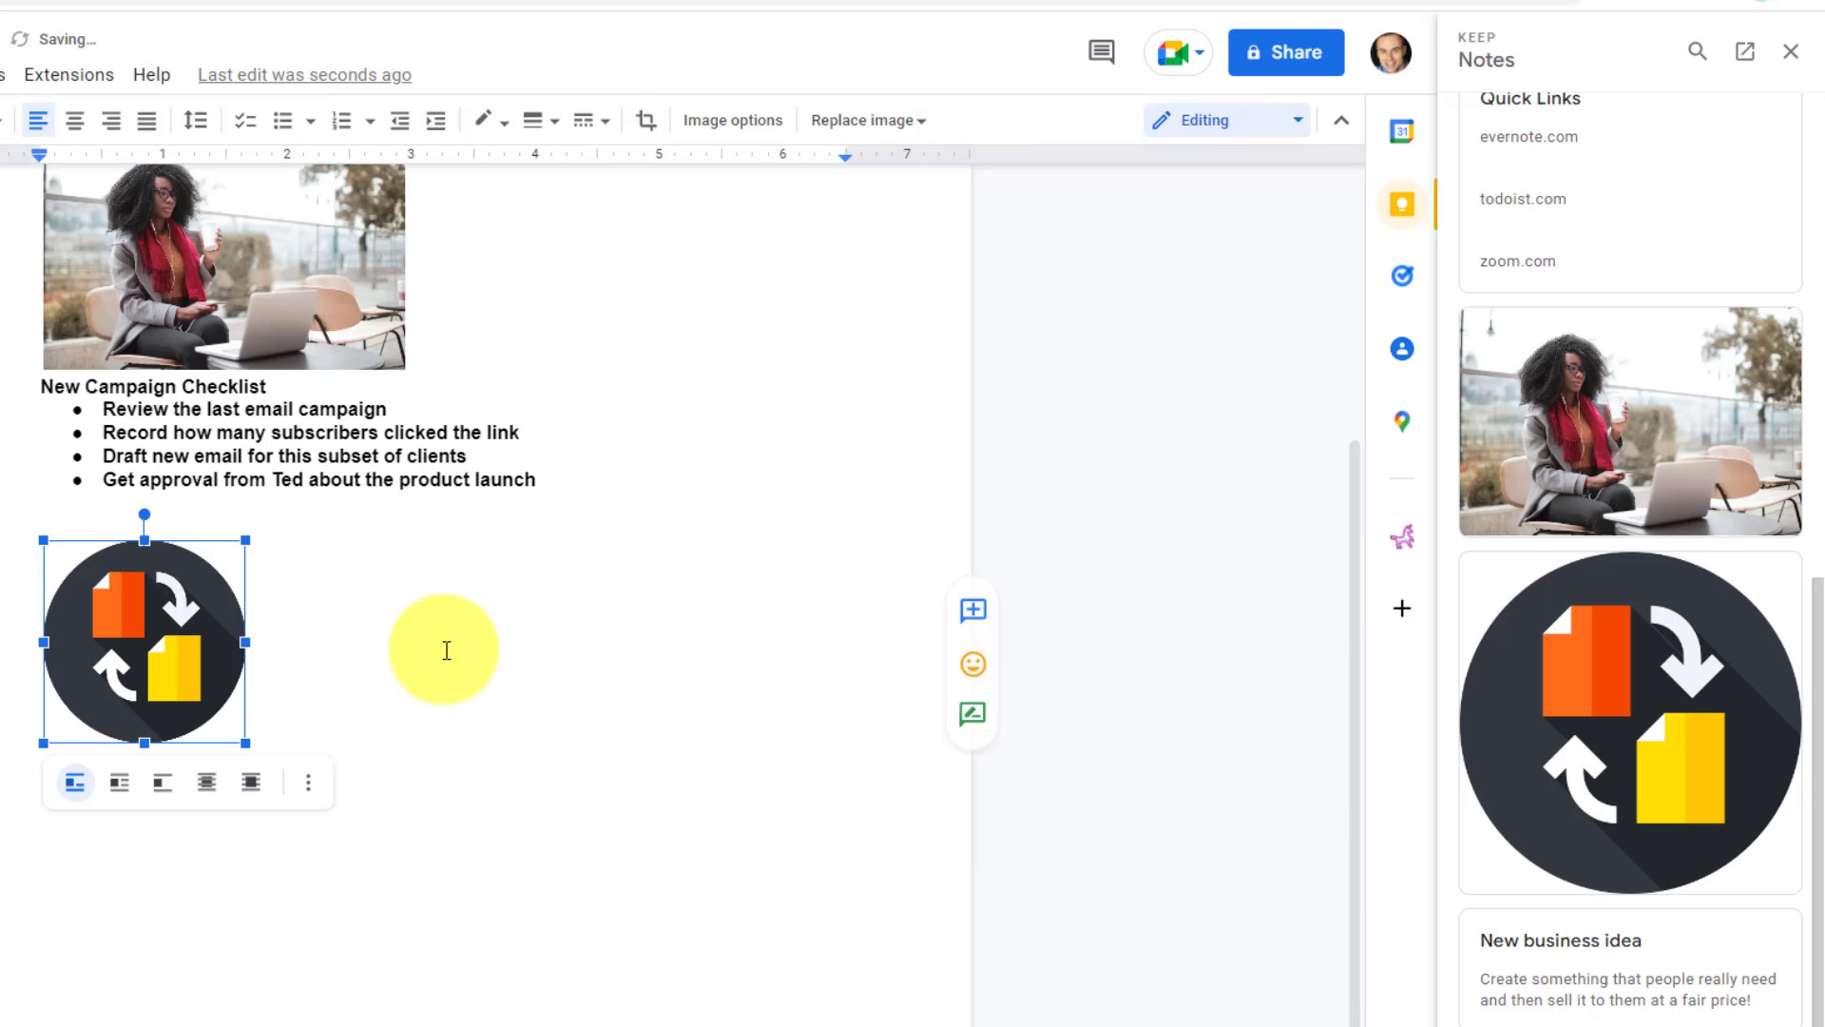
{"action": "scroll", "coordinate": [514, 627], "scroll_direction": "up", "scroll_amount": 3}
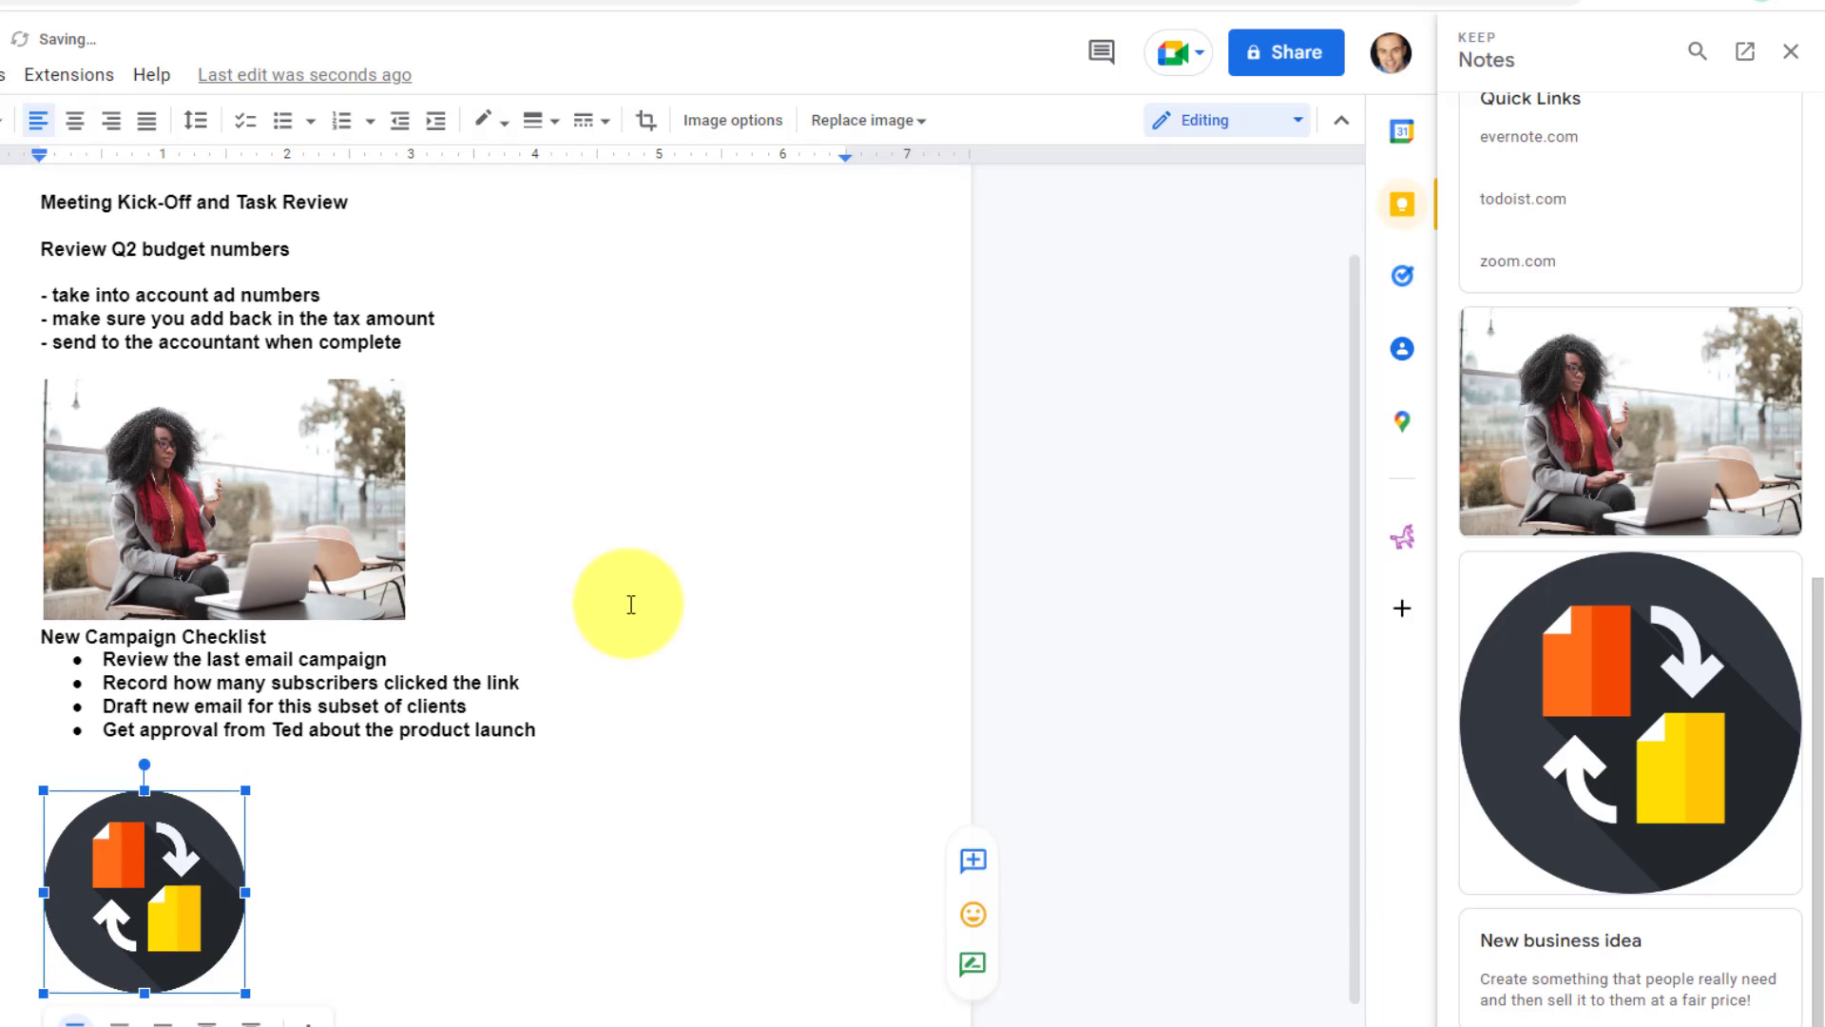
{"action": "left_click", "coordinate": [679, 647]}
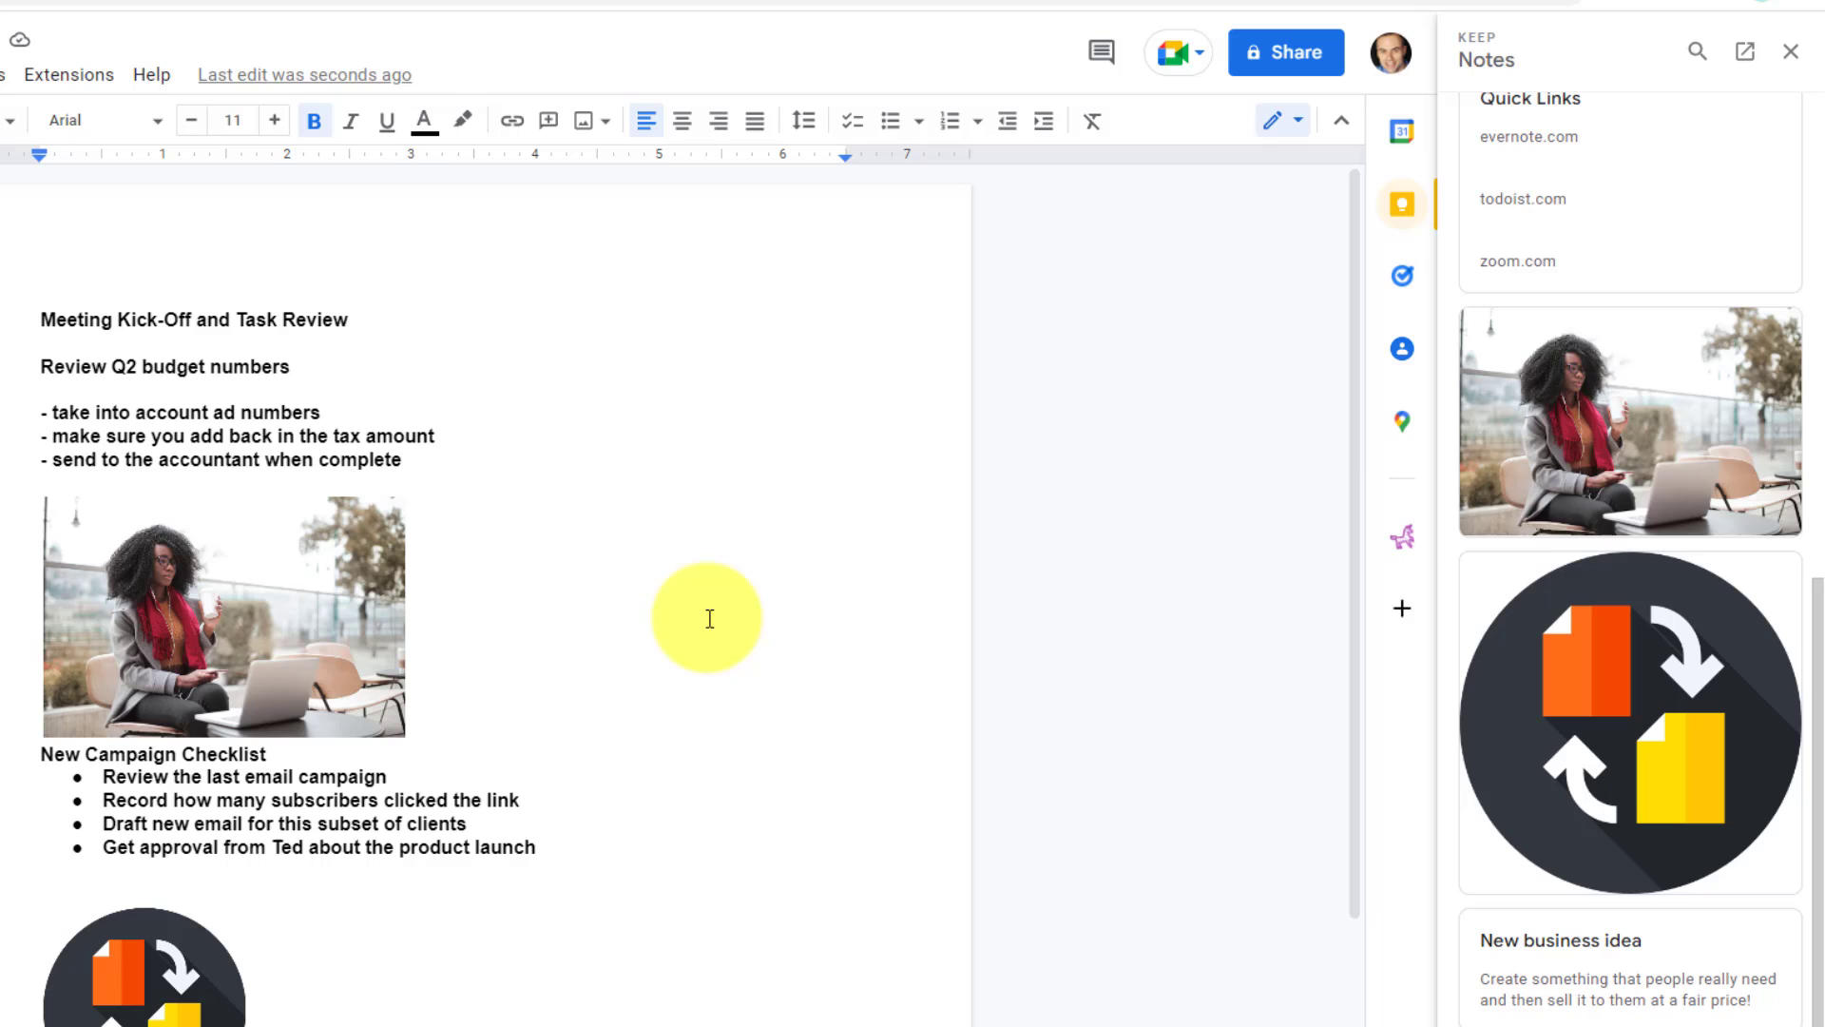
{"action": "scroll", "coordinate": [1620, 455], "scroll_direction": "up", "scroll_amount": 7}
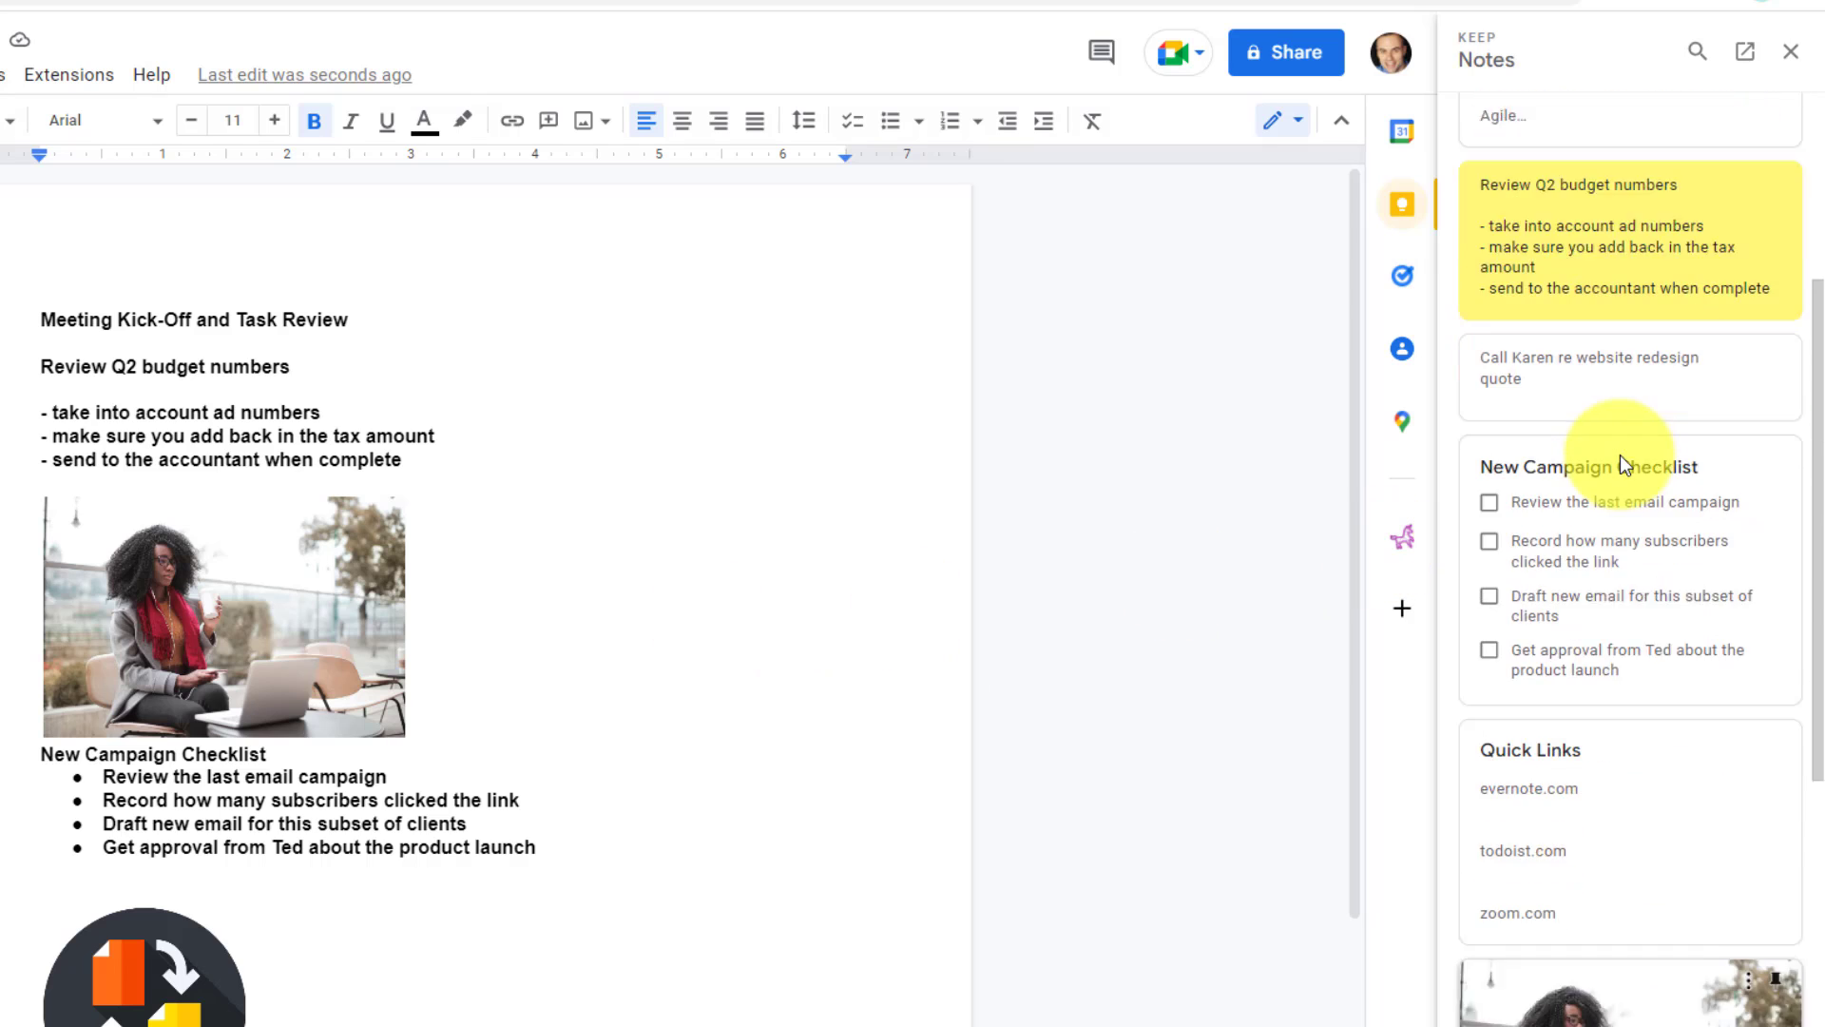
{"action": "scroll", "coordinate": [1620, 455], "scroll_direction": "up", "scroll_amount": 4}
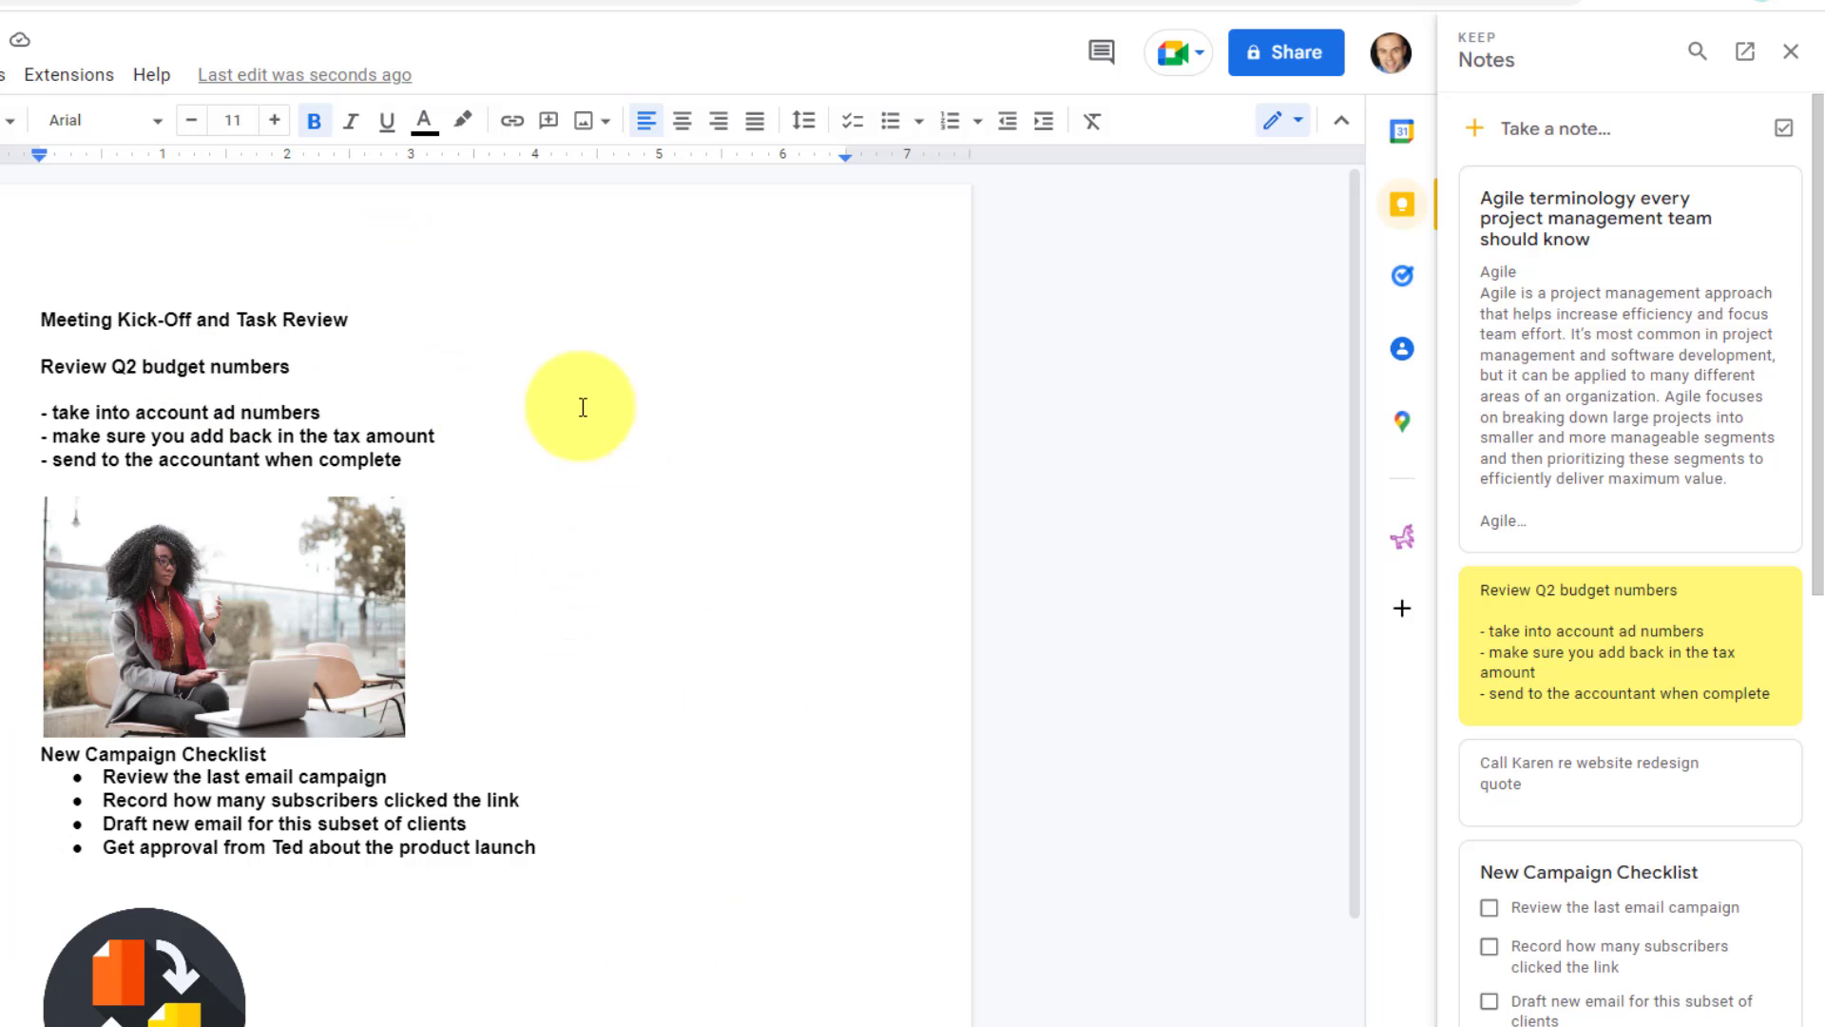
Step: Review the full Keep notes grid, then switch to the blank Google Slides deck
{"action": "left_click", "coordinate": [90, 3]}
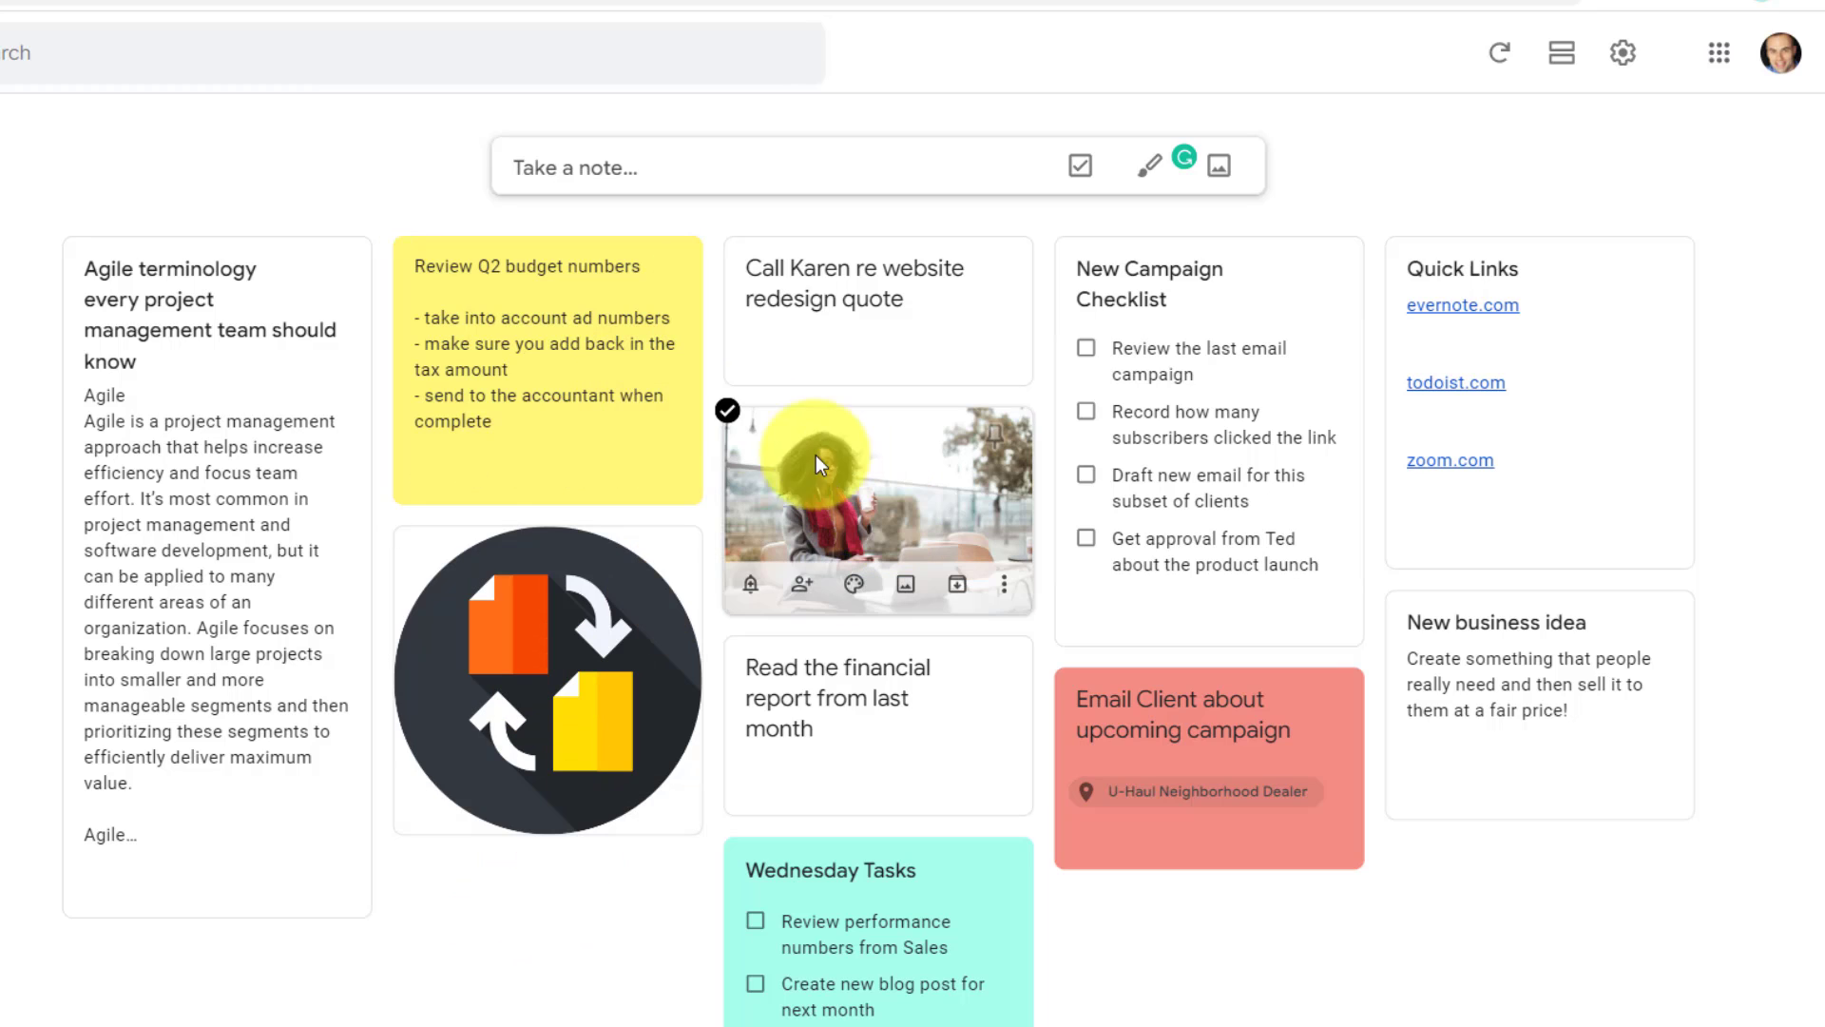
{"action": "left_click", "coordinate": [271, 3]}
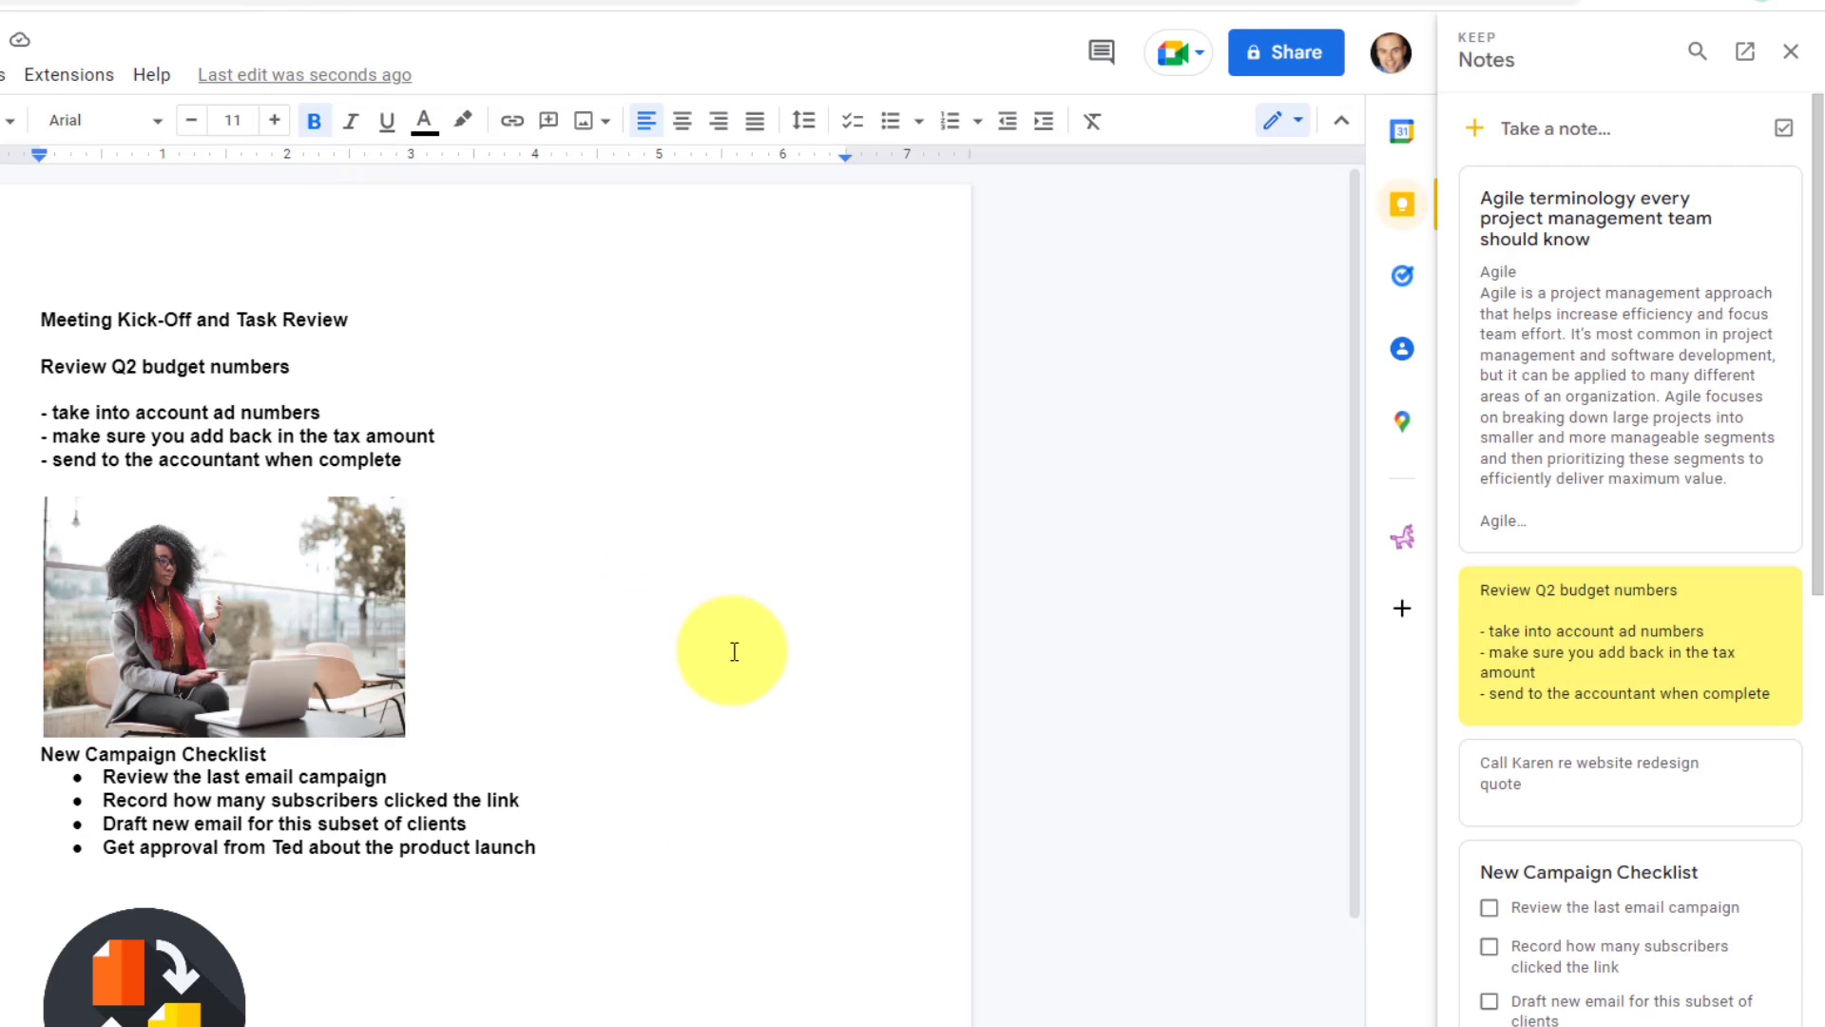
{"action": "left_click", "coordinate": [789, 2]}
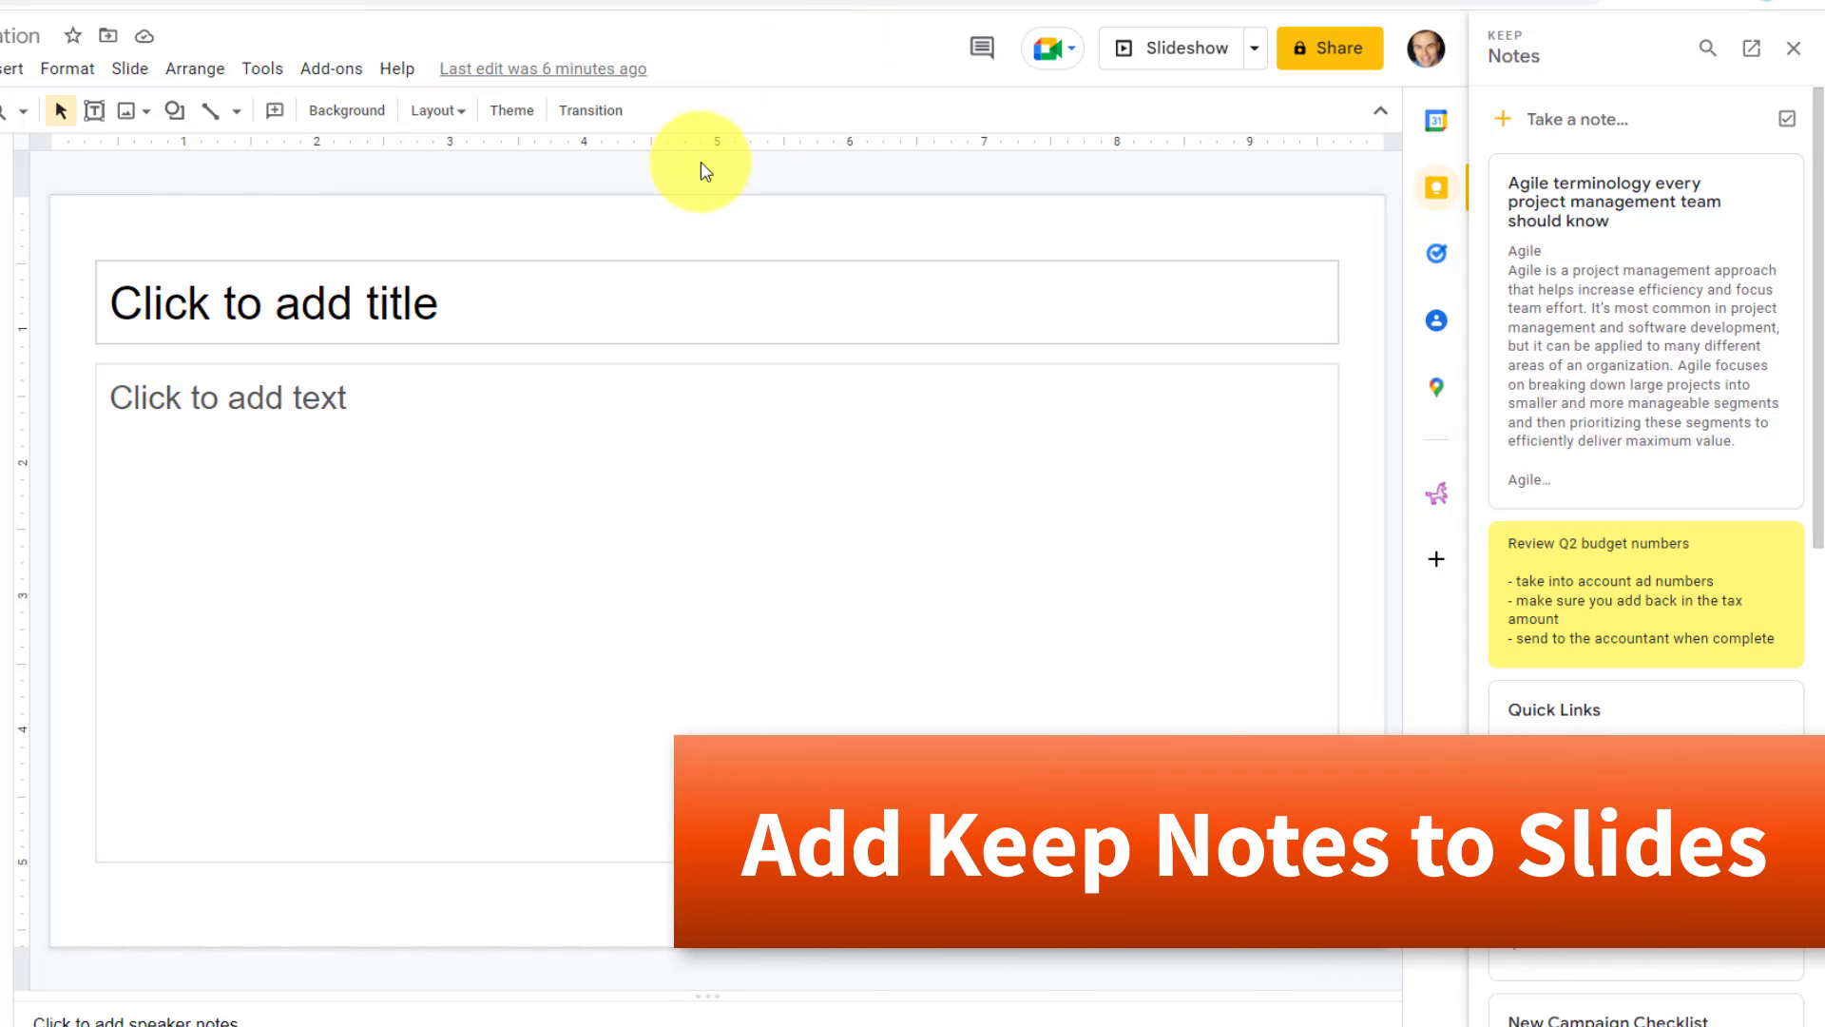
Step: Add the 'Review Q2 budget numbers' note text into the slide's body placeholder
{"action": "left_click", "coordinate": [328, 396]}
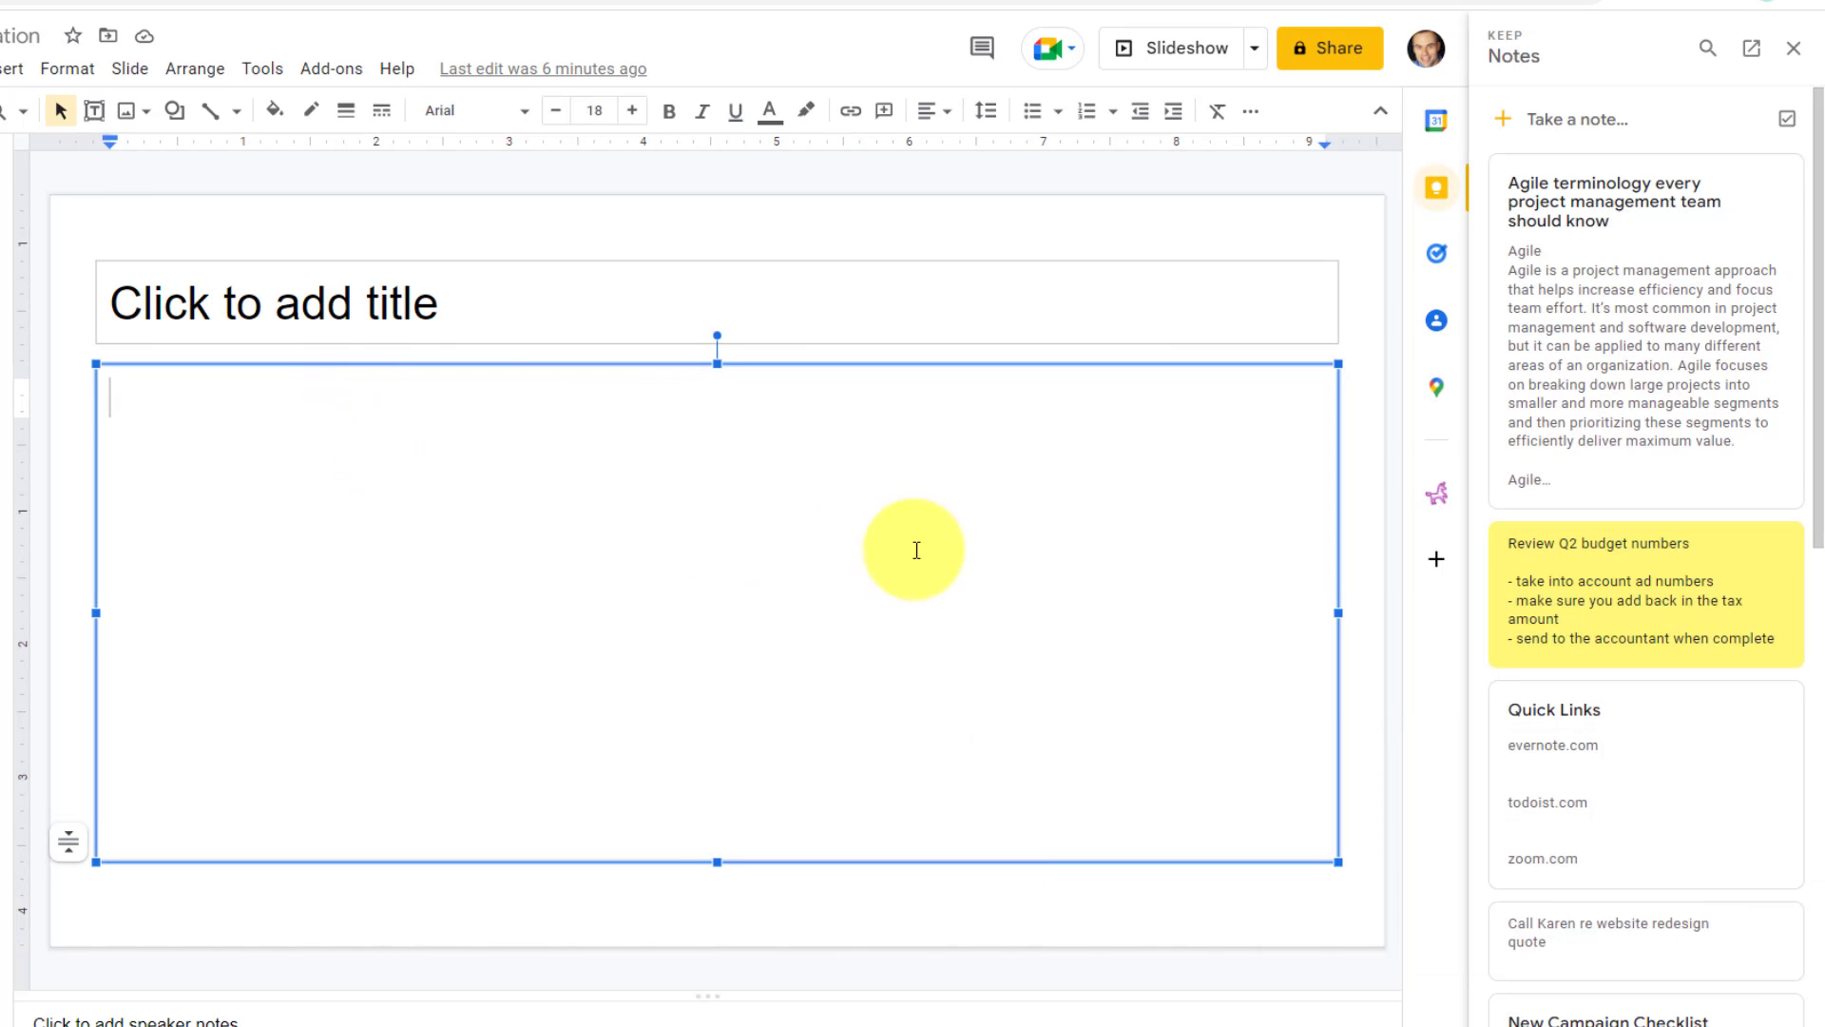
{"action": "mouse_move", "coordinate": [1611, 583]}
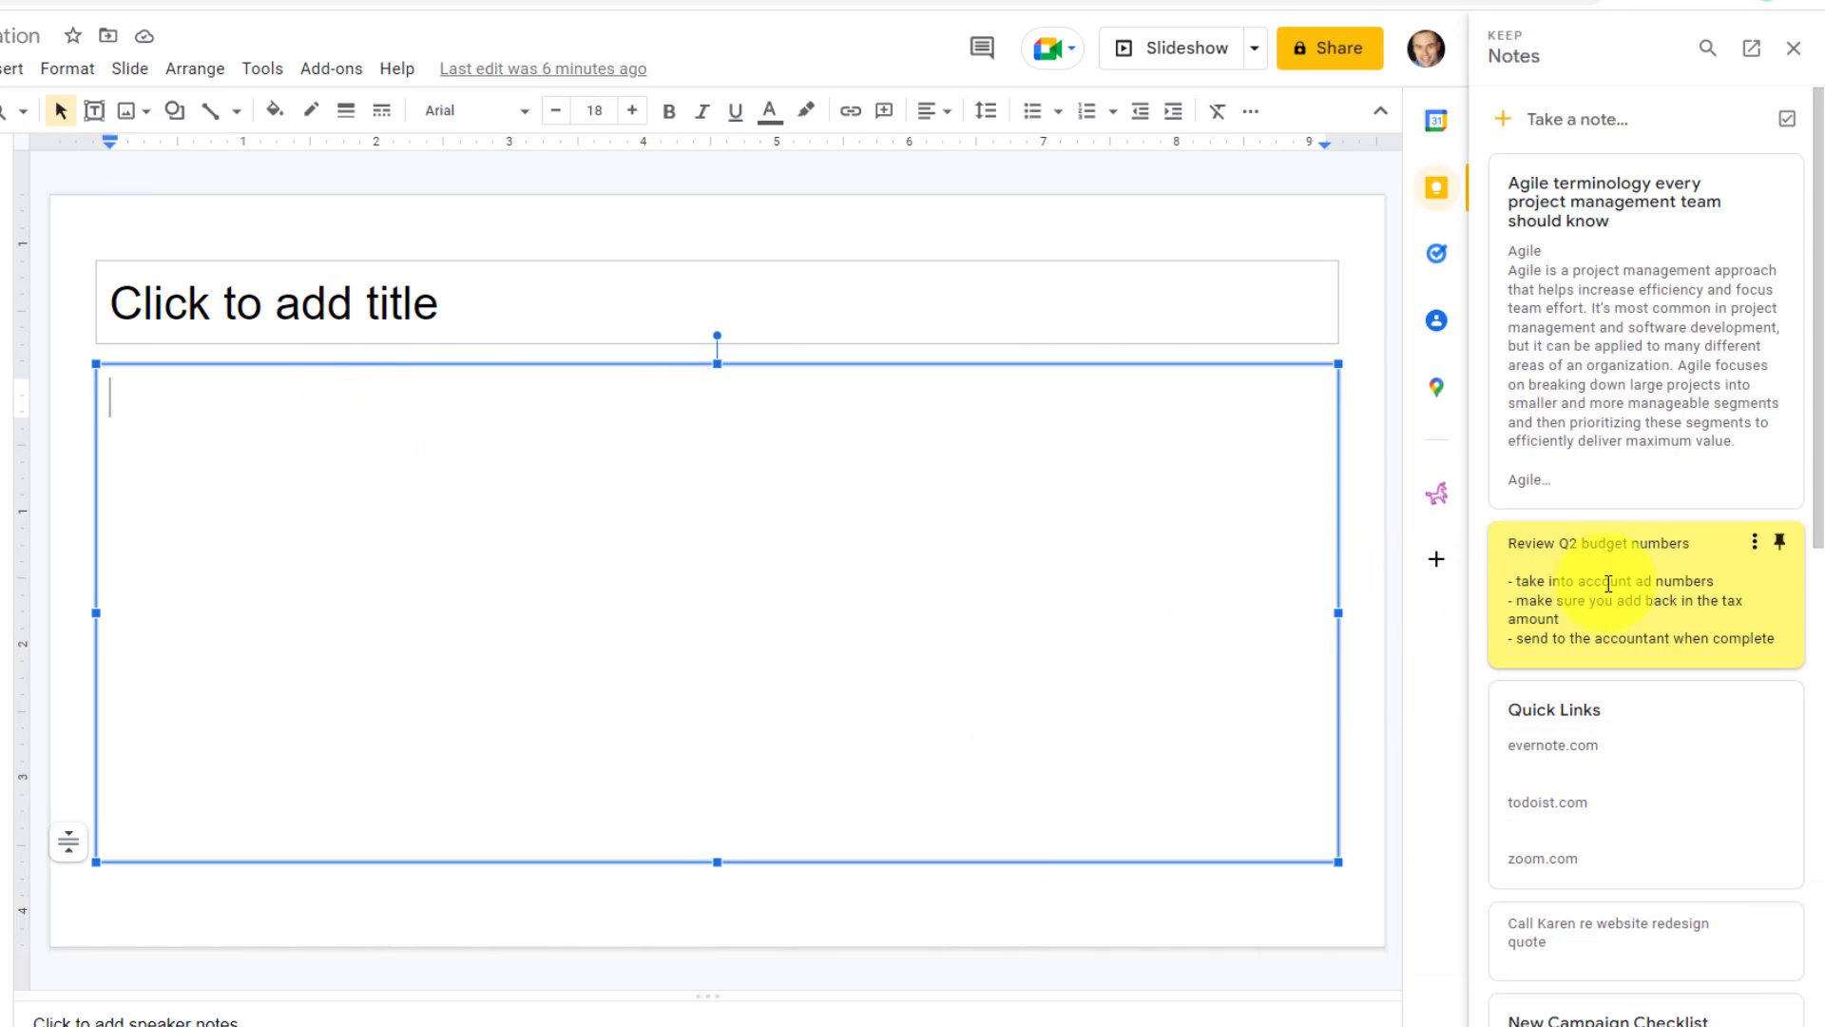
{"action": "left_click", "coordinate": [1754, 547]}
{"action": "left_click", "coordinate": [1752, 554]}
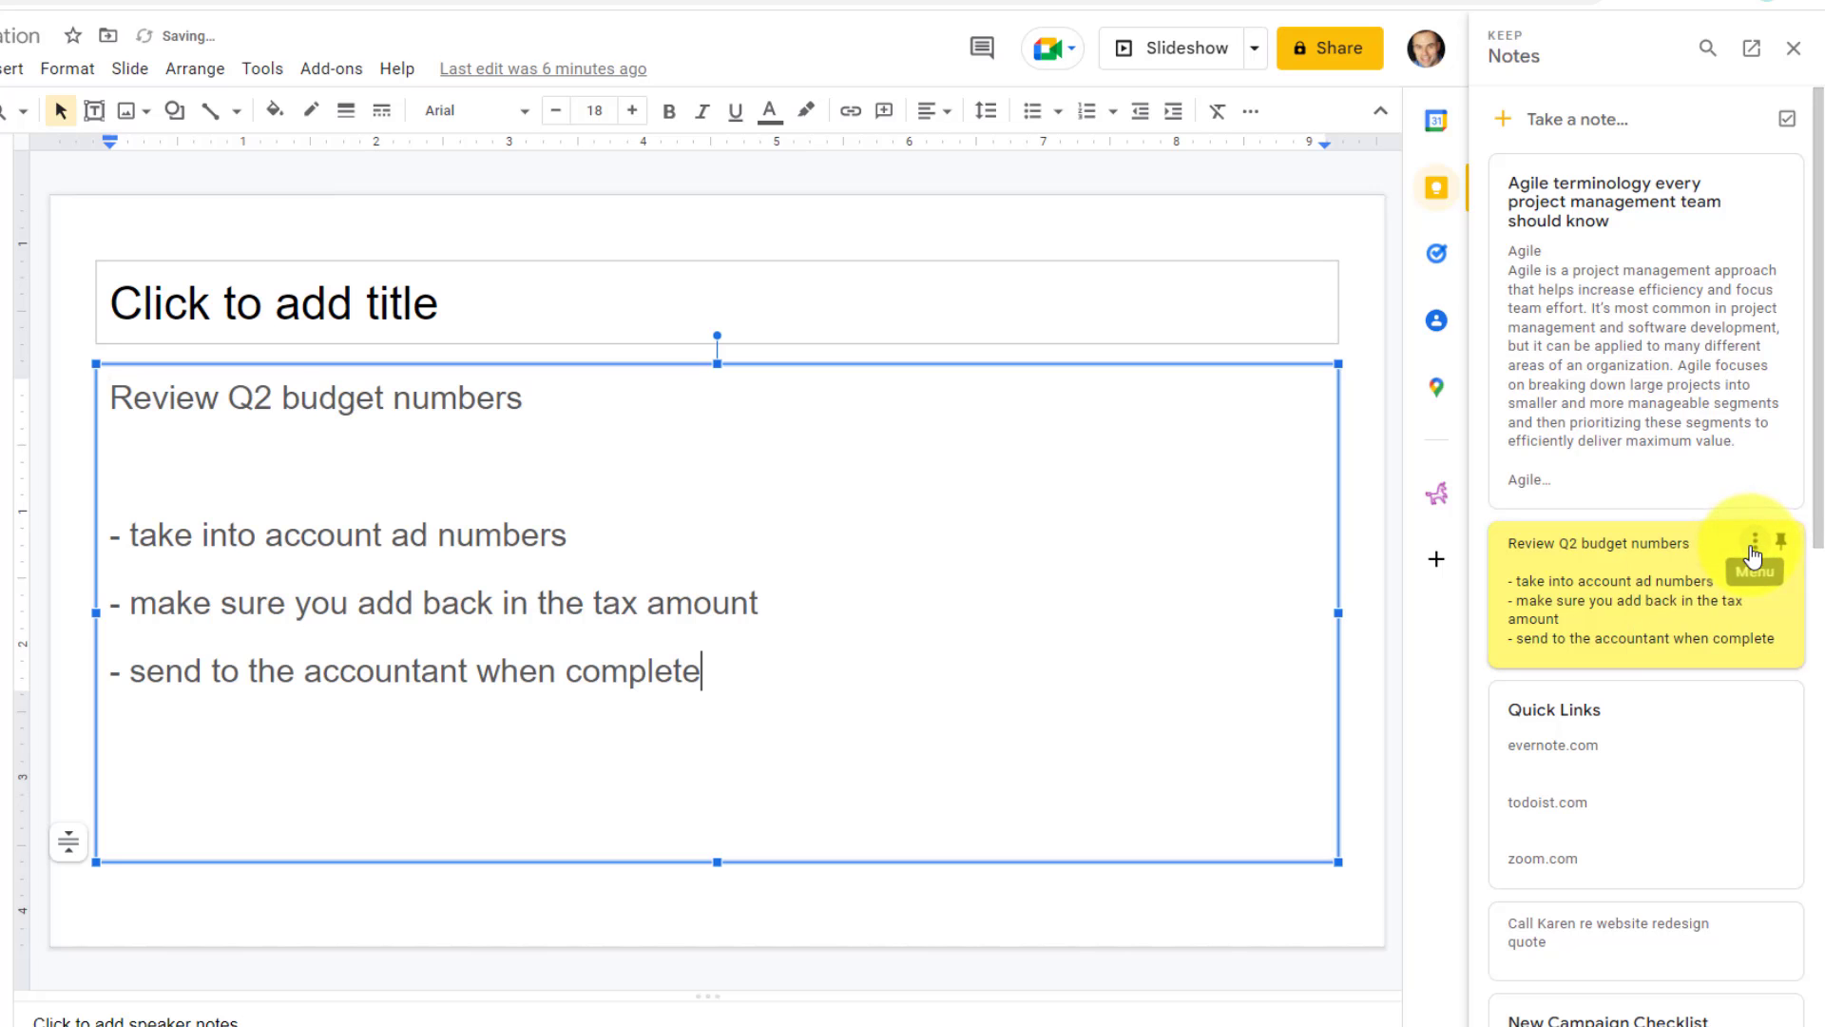
Step: Put the circular arrows image on the slide, shrink it, and position it beside the text
{"action": "scroll", "coordinate": [1723, 608], "scroll_direction": "down", "scroll_amount": 8}
{"action": "scroll", "coordinate": [1683, 627], "scroll_direction": "down", "scroll_amount": 1}
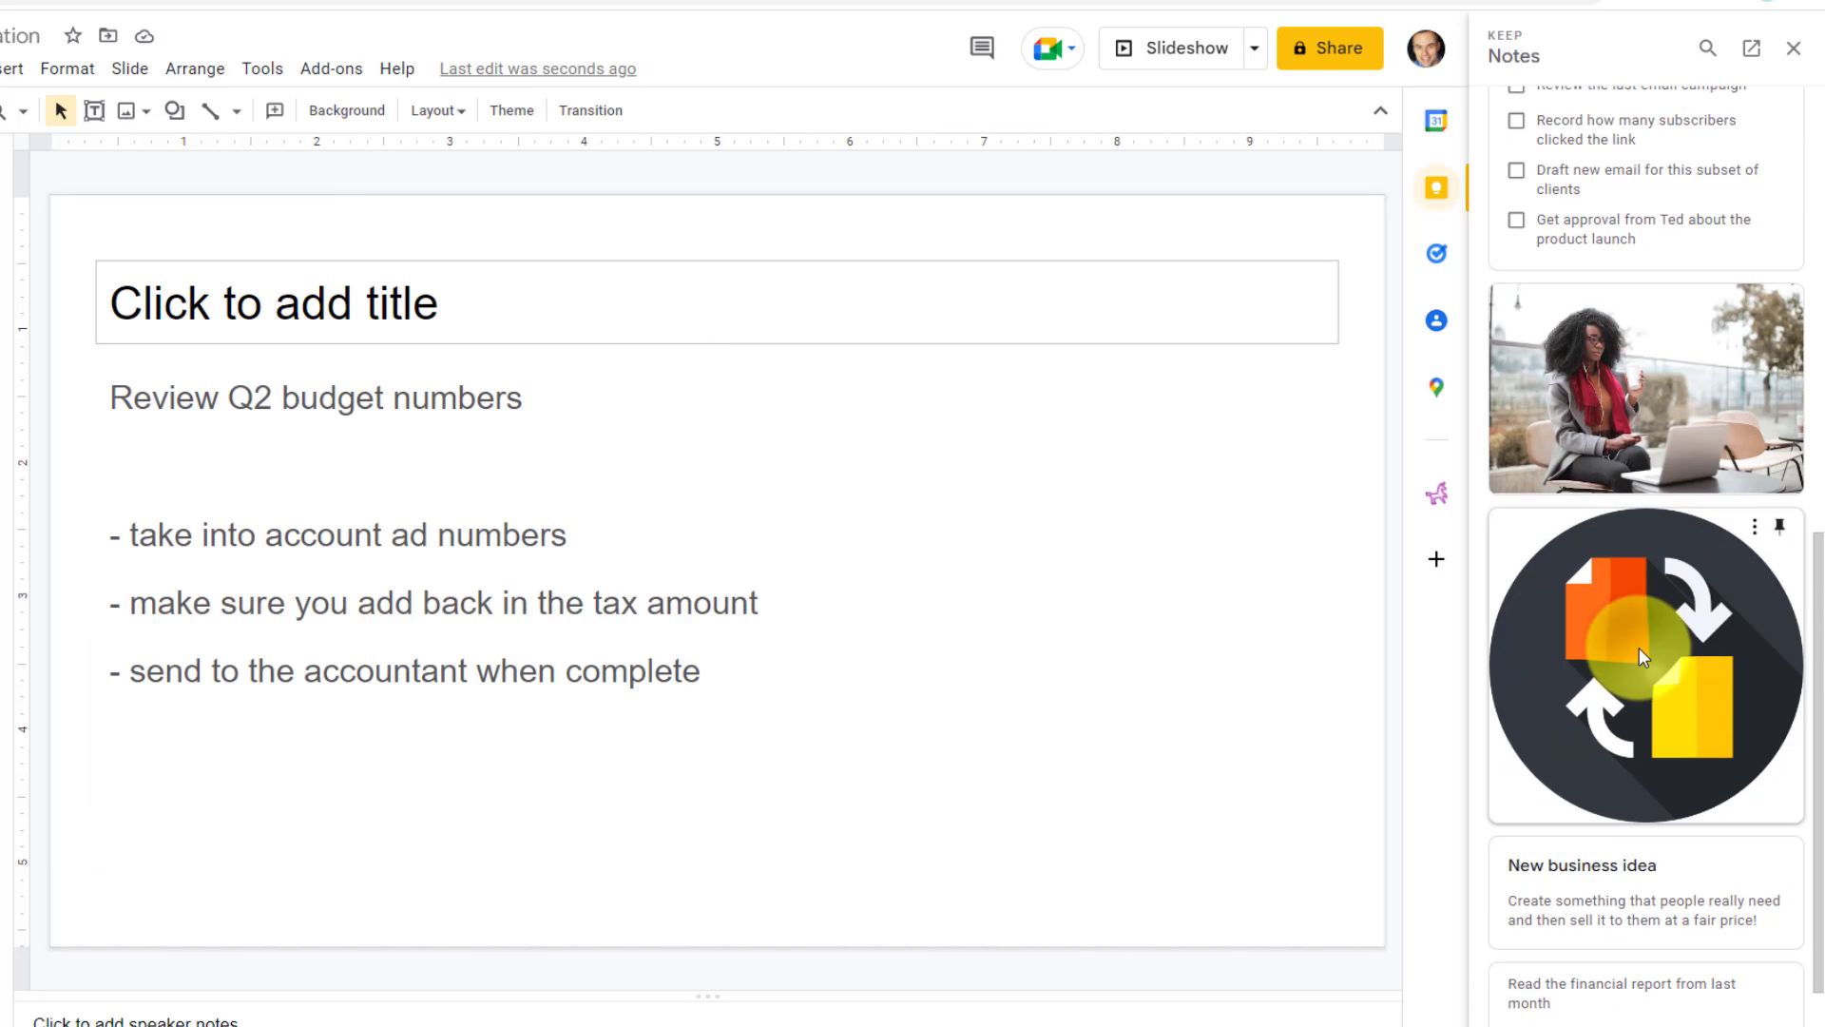
{"action": "left_click_drag", "start_coordinate": [1639, 648], "coordinate": [1052, 579]}
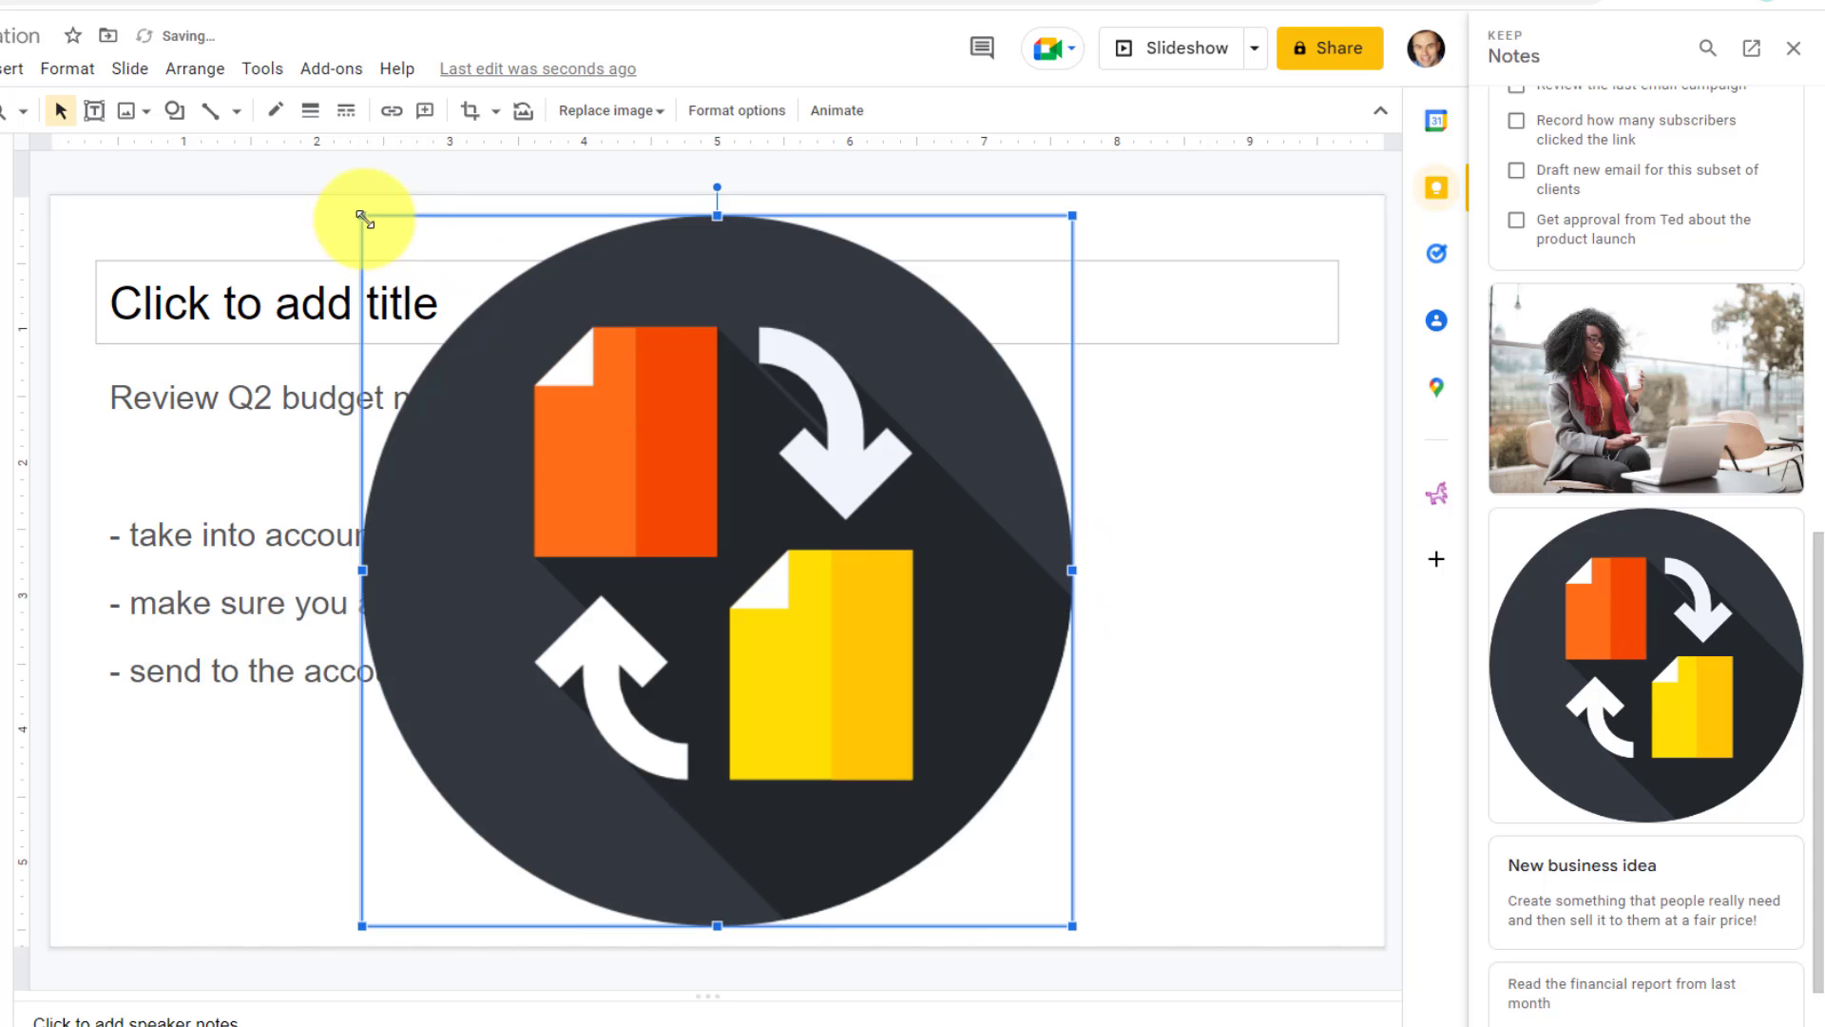
{"action": "left_click_drag", "start_coordinate": [361, 216], "coordinate": [686, 533]}
{"action": "left_click_drag", "start_coordinate": [807, 639], "coordinate": [1088, 514]}
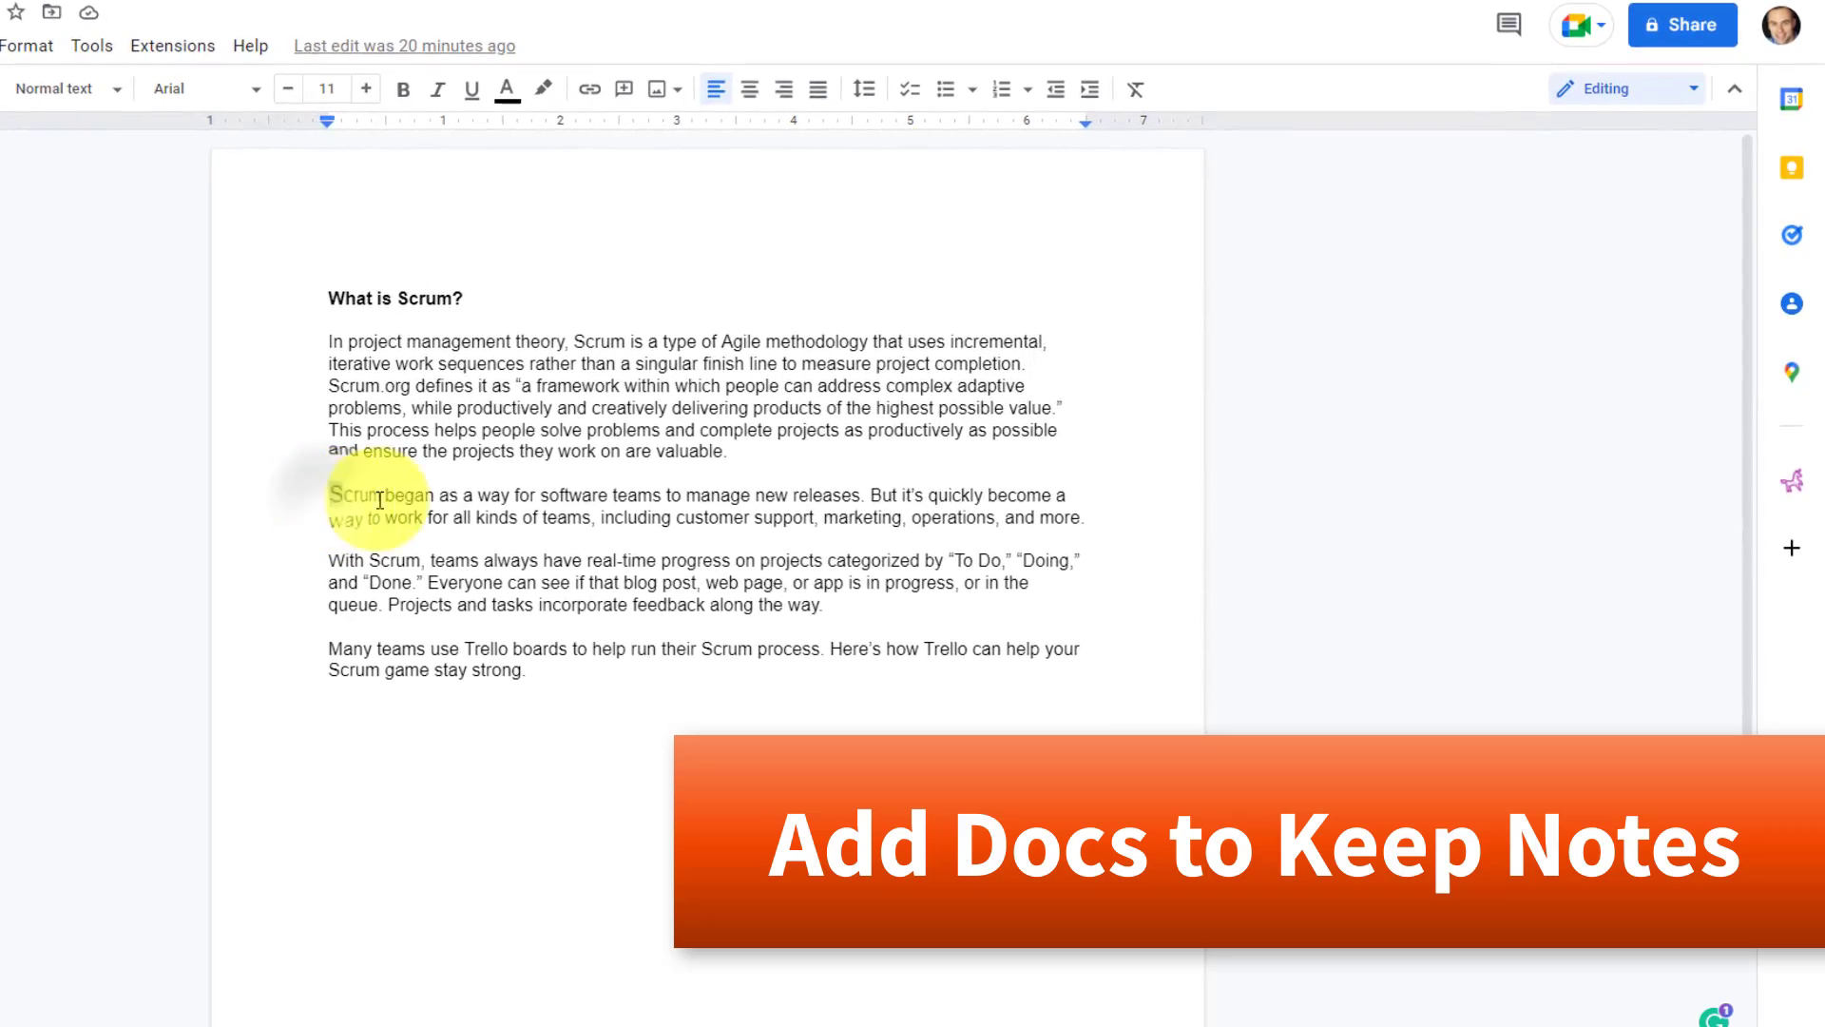
Step: Save the paragraph beginning 'Scrum began as a way' as a new Keep note
{"action": "left_click_drag", "start_coordinate": [380, 500], "coordinate": [1114, 519]}
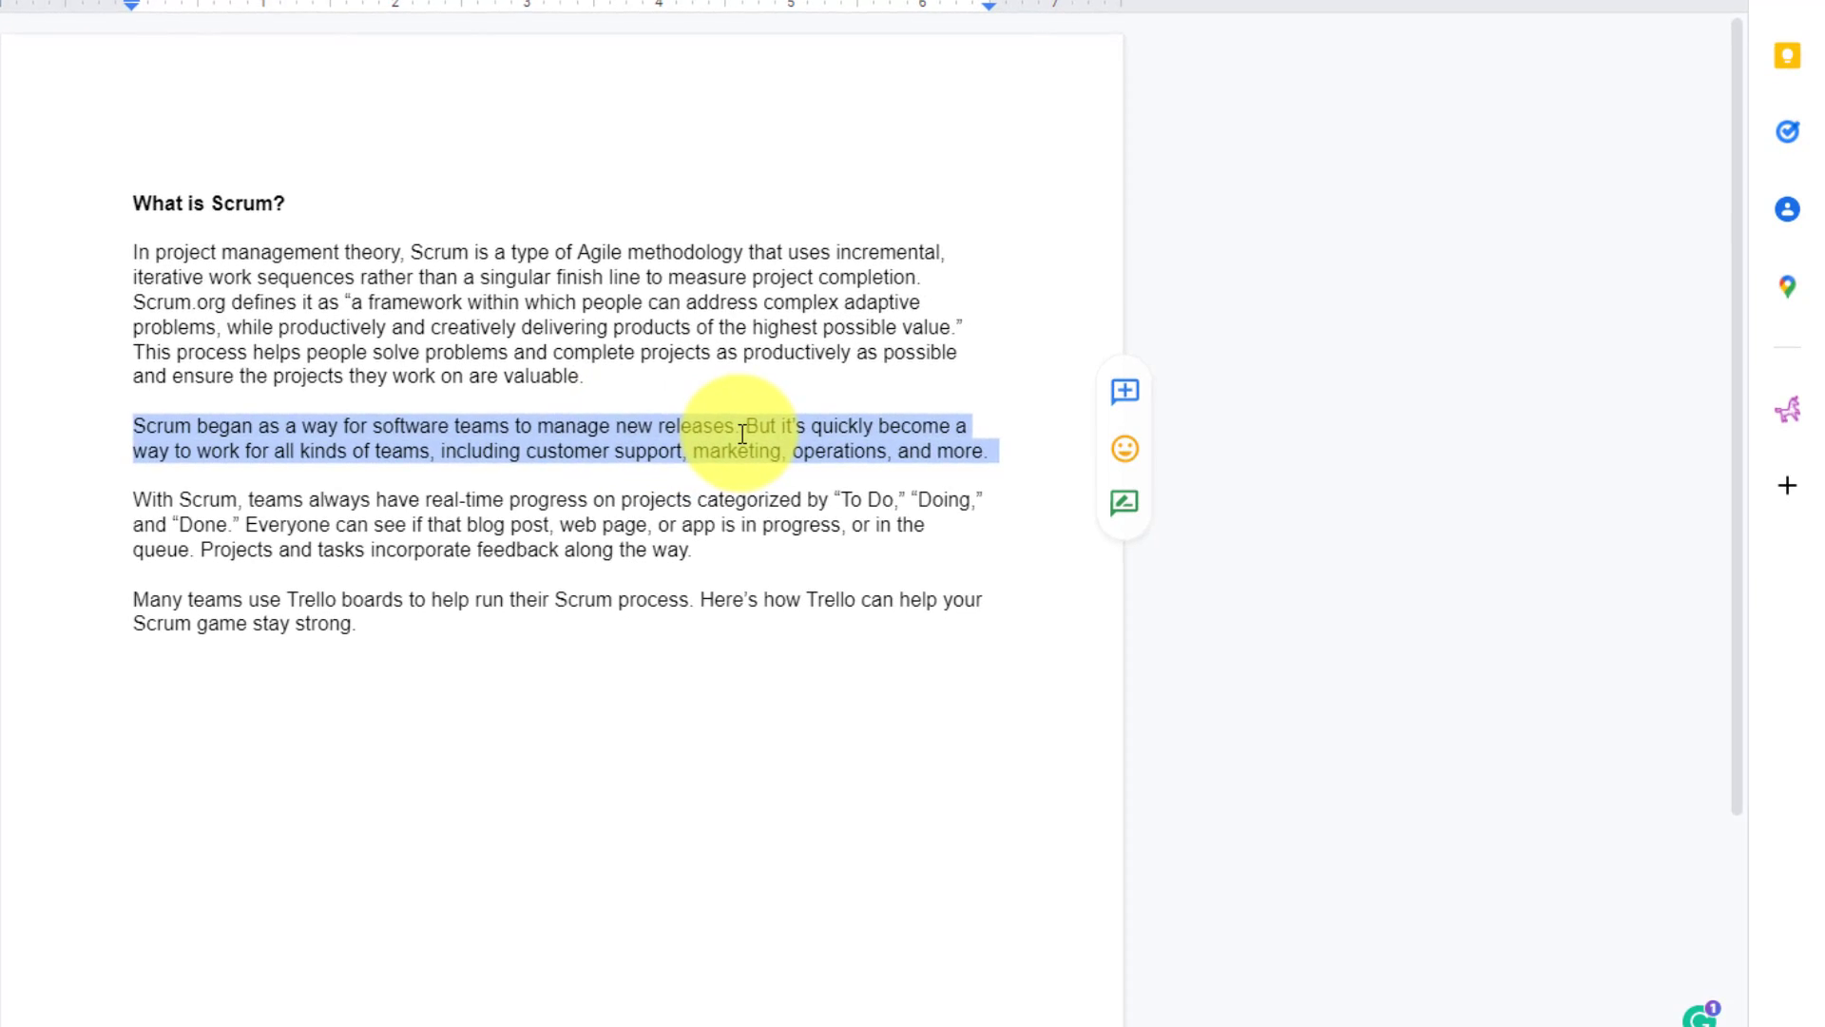
{"action": "right_click", "coordinate": [724, 439]}
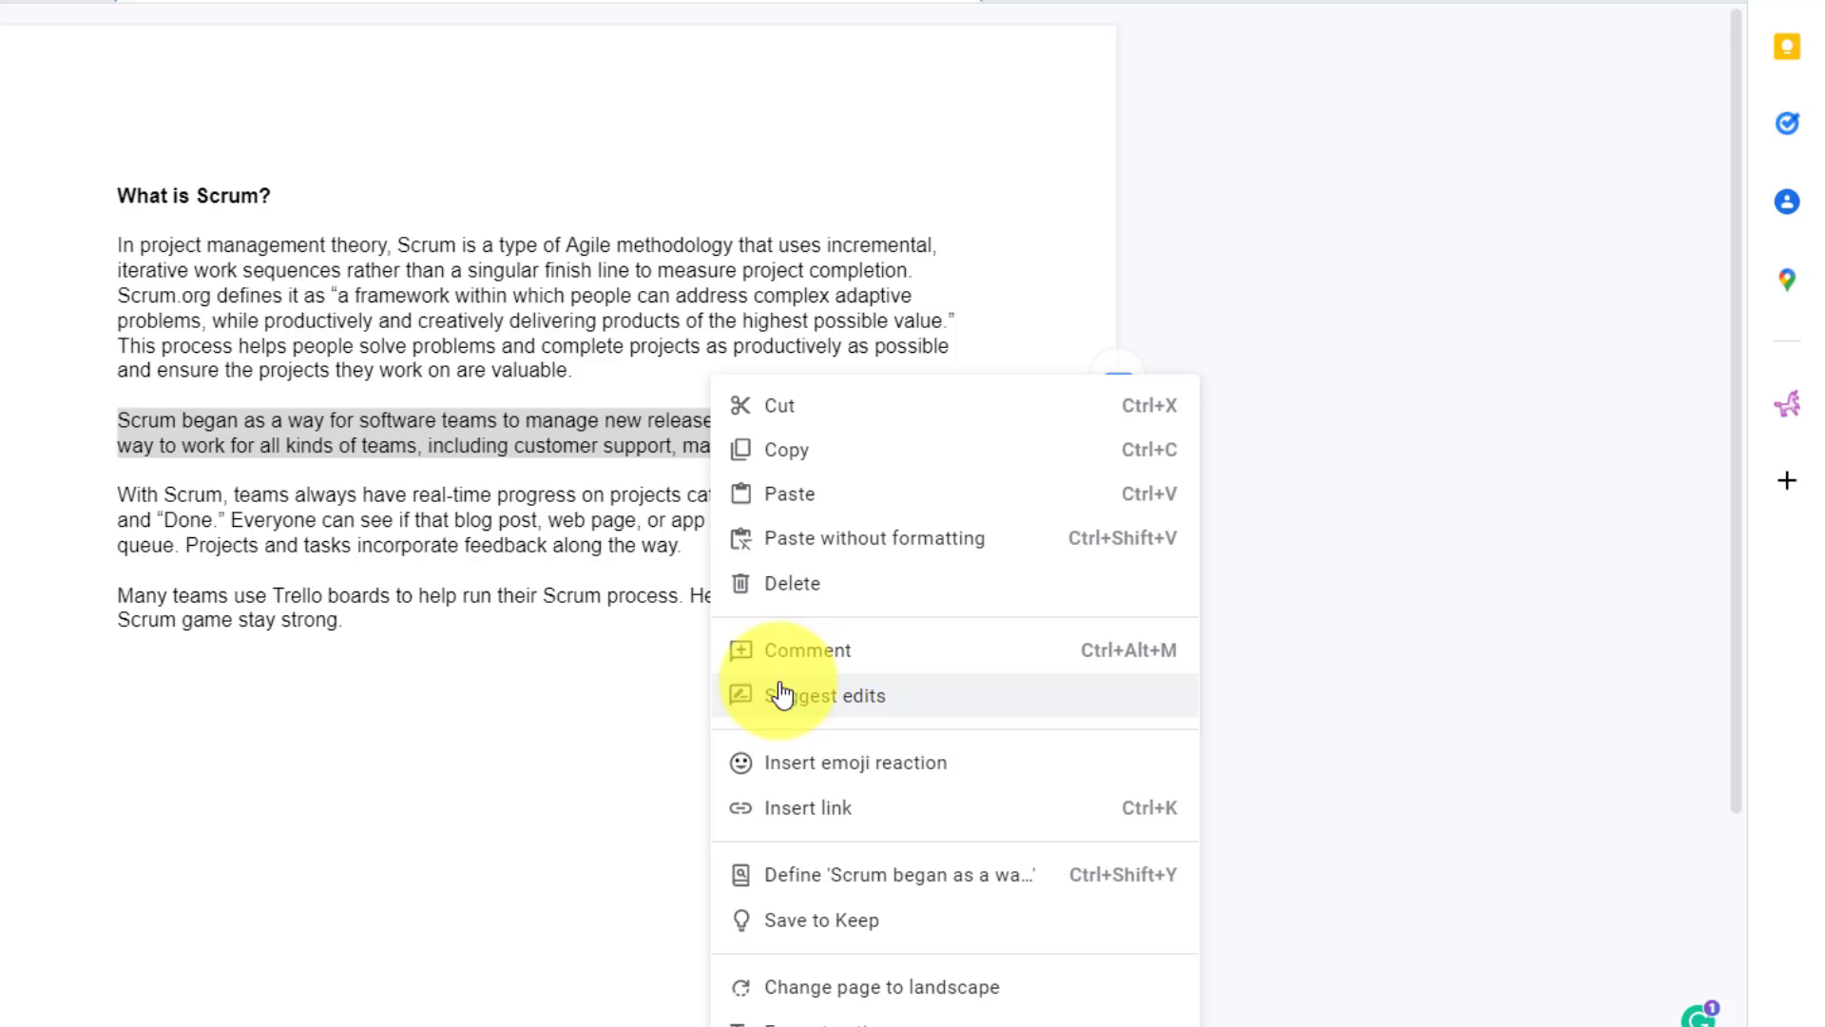
{"action": "left_click", "coordinate": [790, 922]}
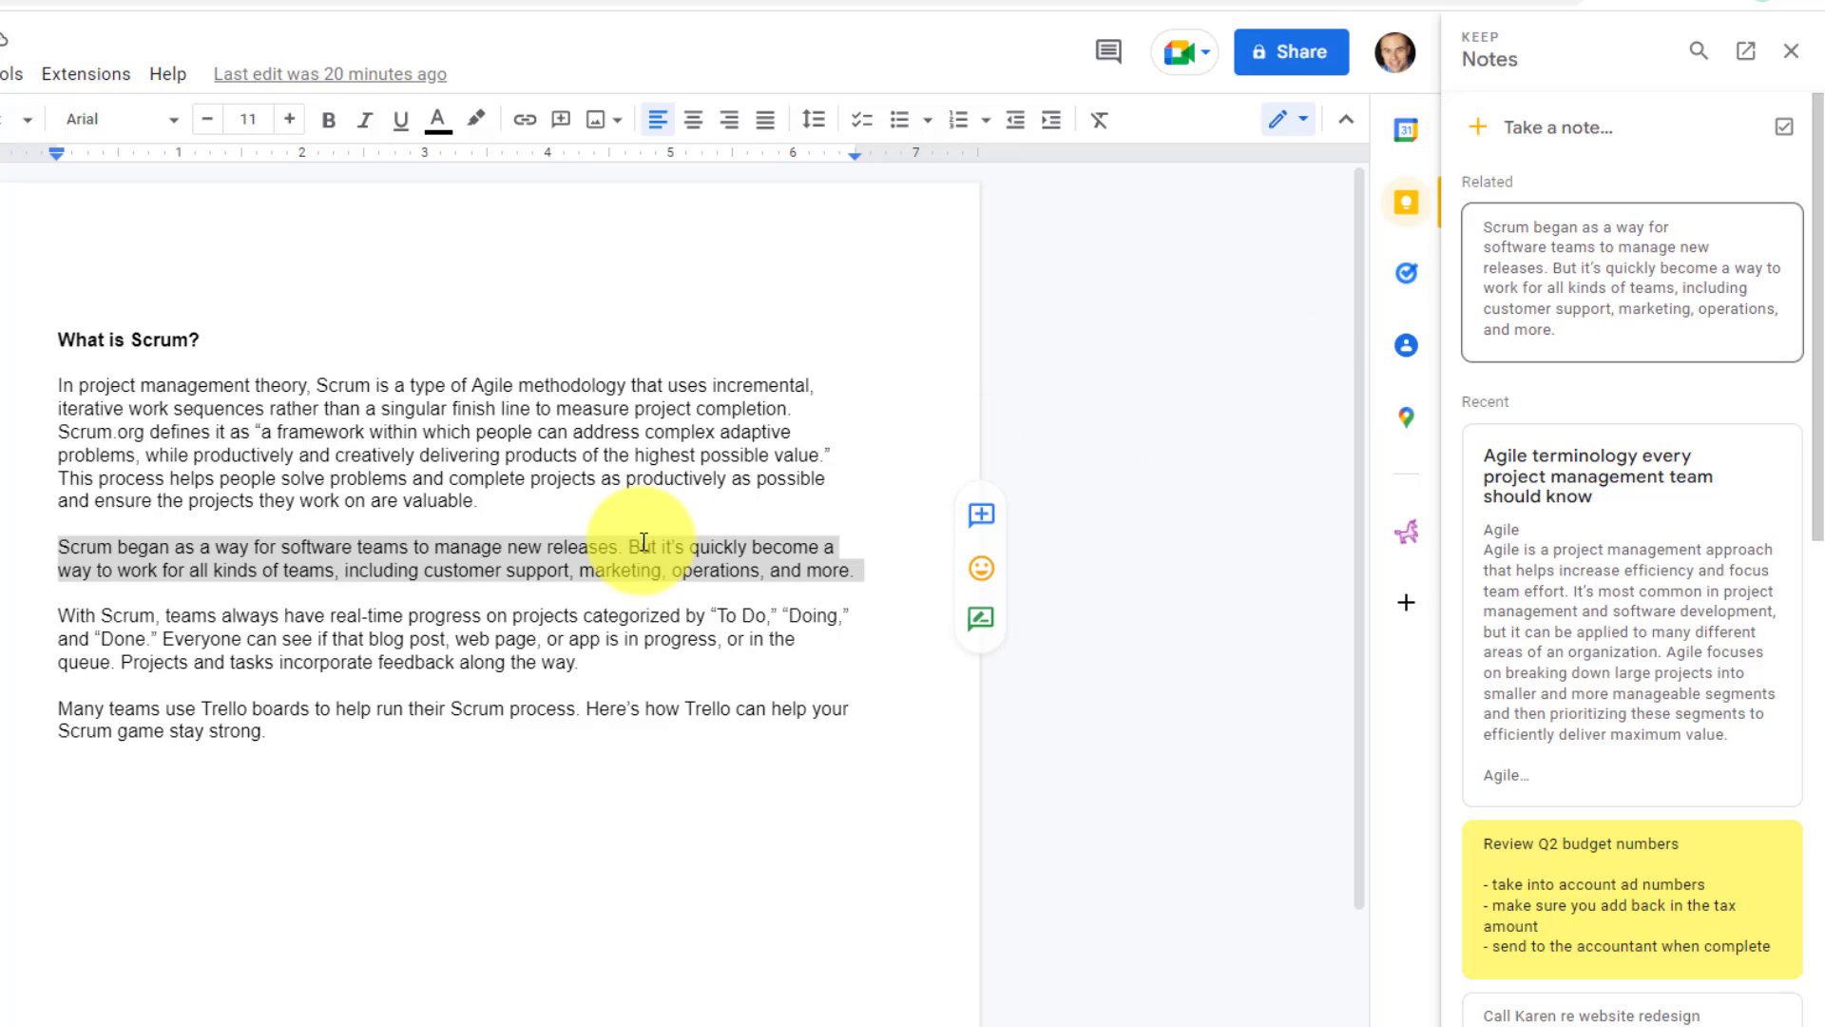
Step: Open the new Scrum note for editing, then return to the 'What is Scrum?' document
{"action": "left_click", "coordinate": [1621, 262]}
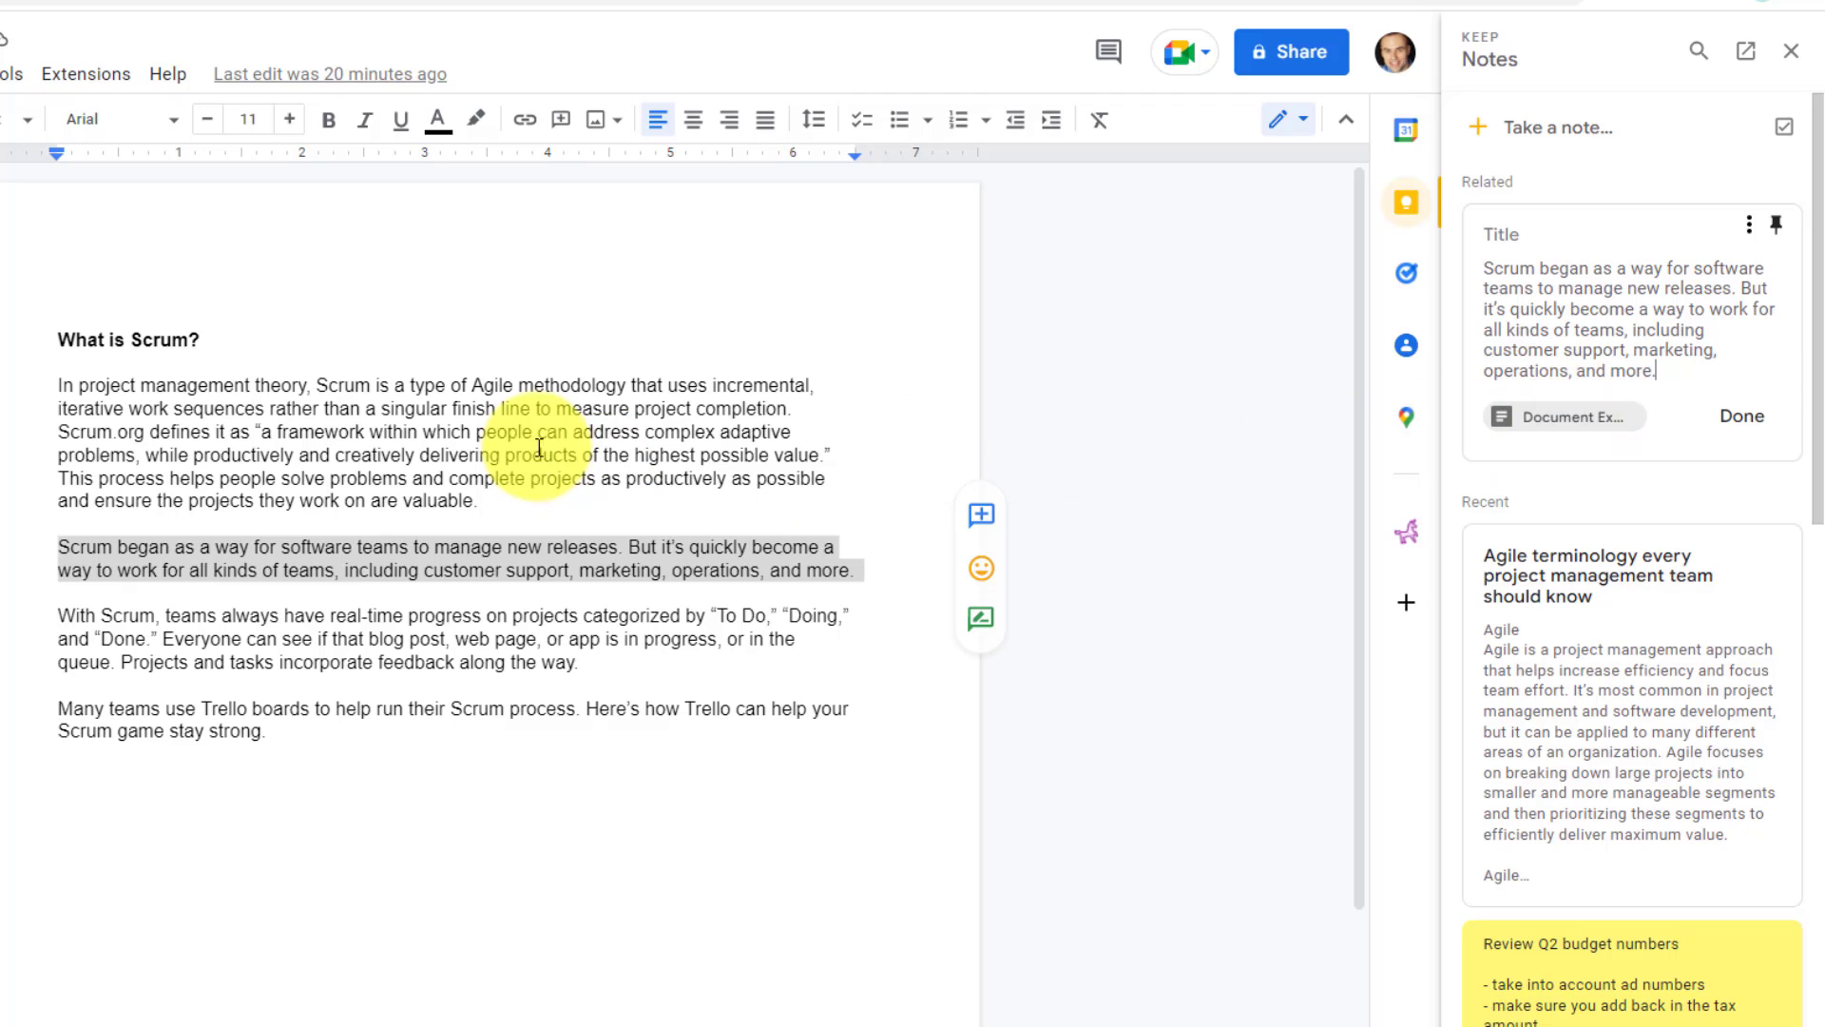
{"action": "left_click", "coordinate": [12, 6]}
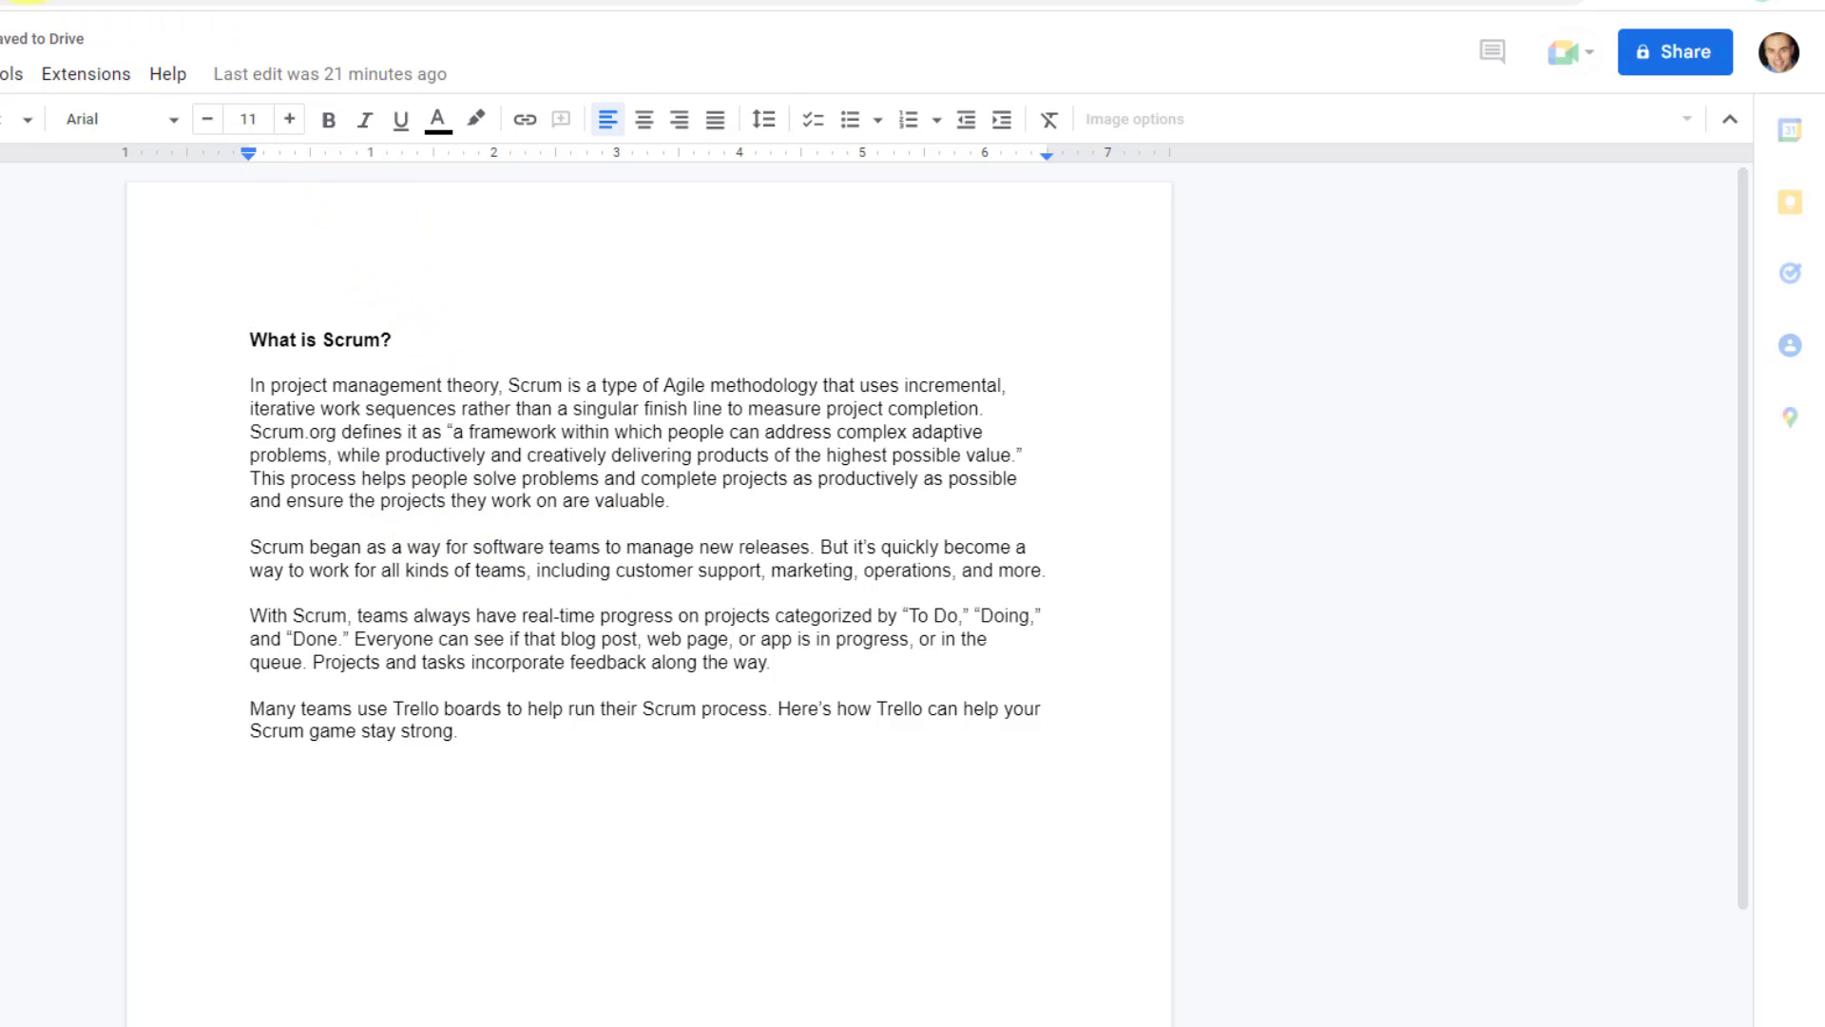
Step: Go to the full Keep notes page and check the Scrum note's linked document chip
{"action": "left_click", "coordinate": [29, 3]}
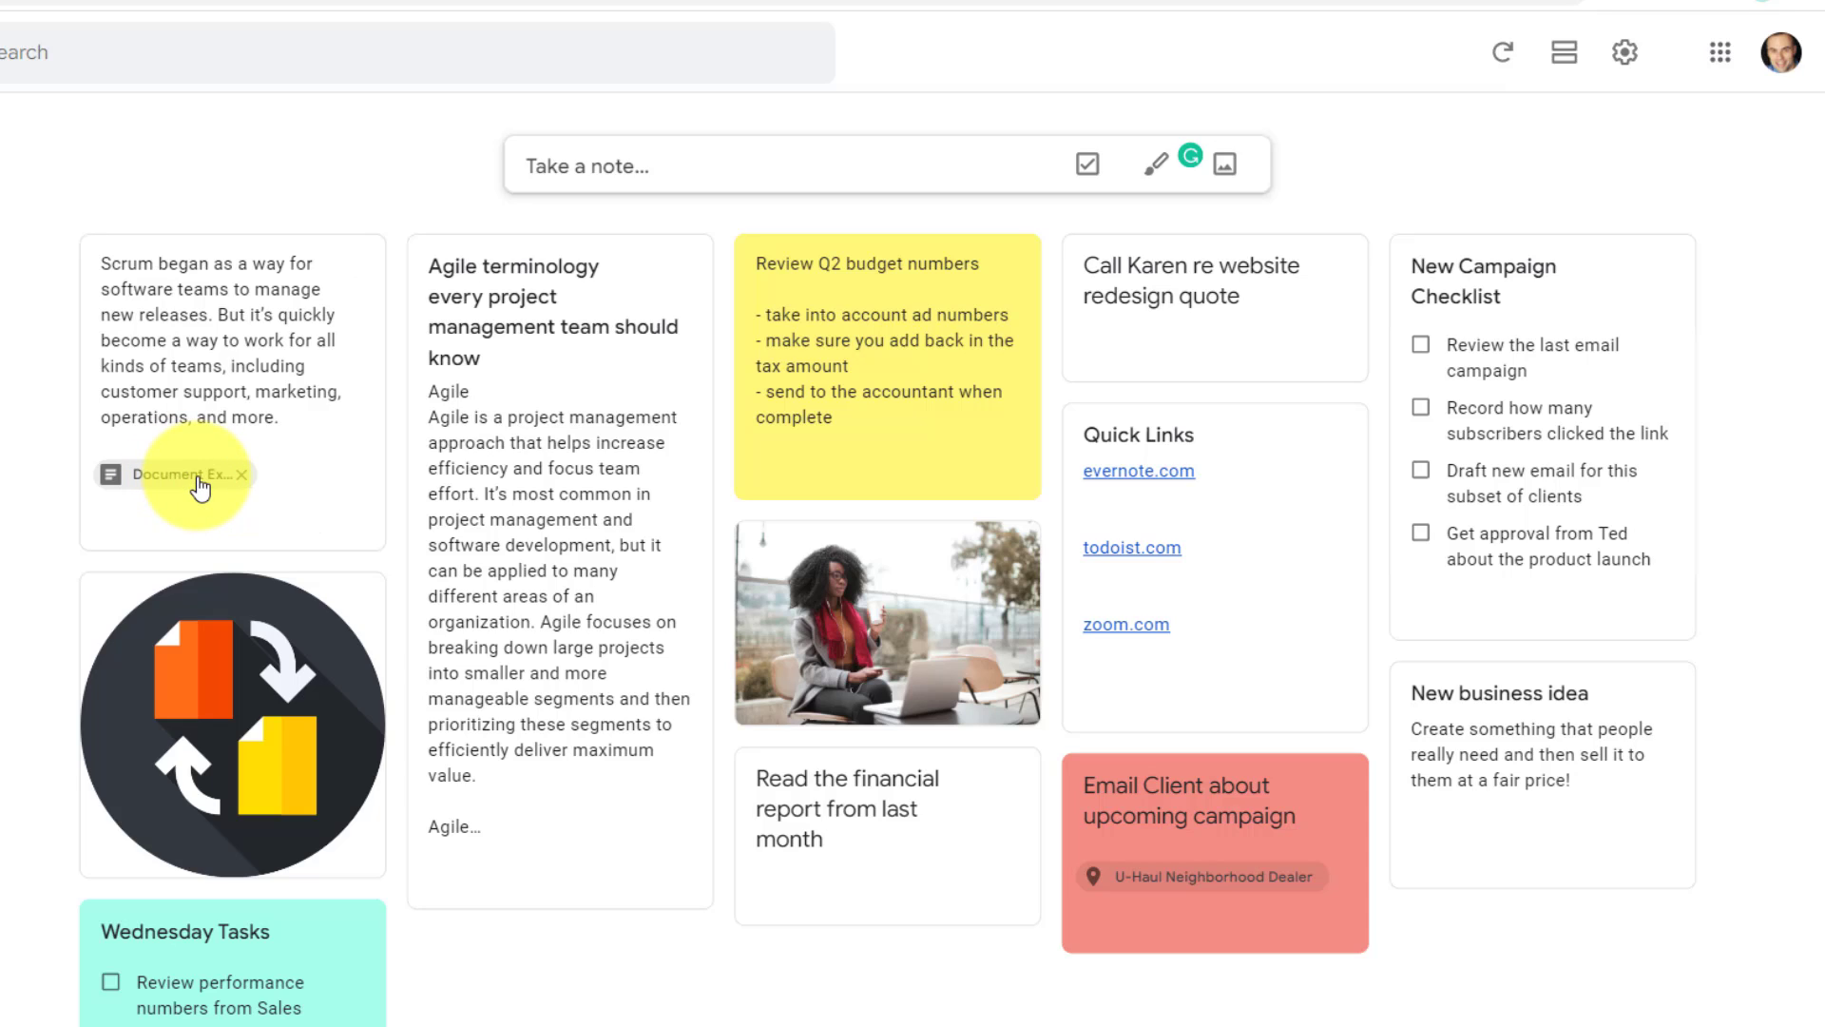
{"action": "mouse_move", "coordinate": [200, 487]}
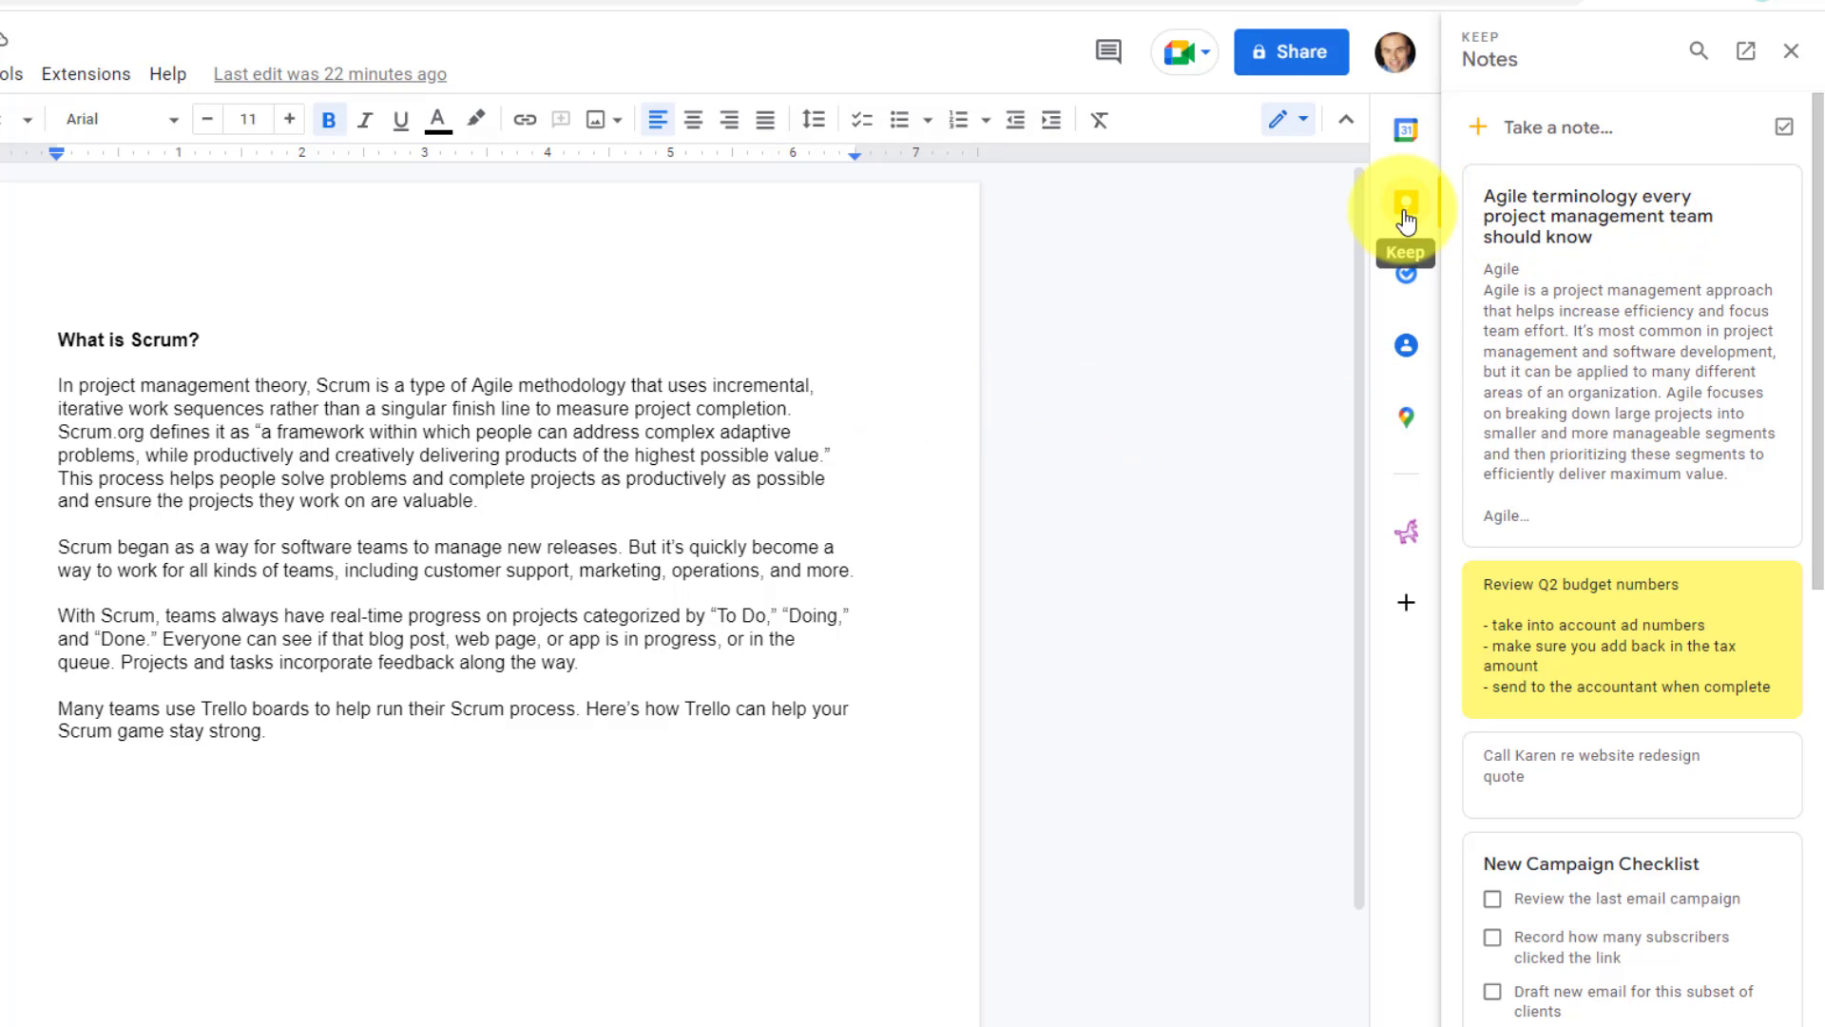
Step: Create a Keep note 'Let's discuss this article in the next meeting' attached to 'What is Scrum?'
{"action": "left_click", "coordinate": [1621, 138]}
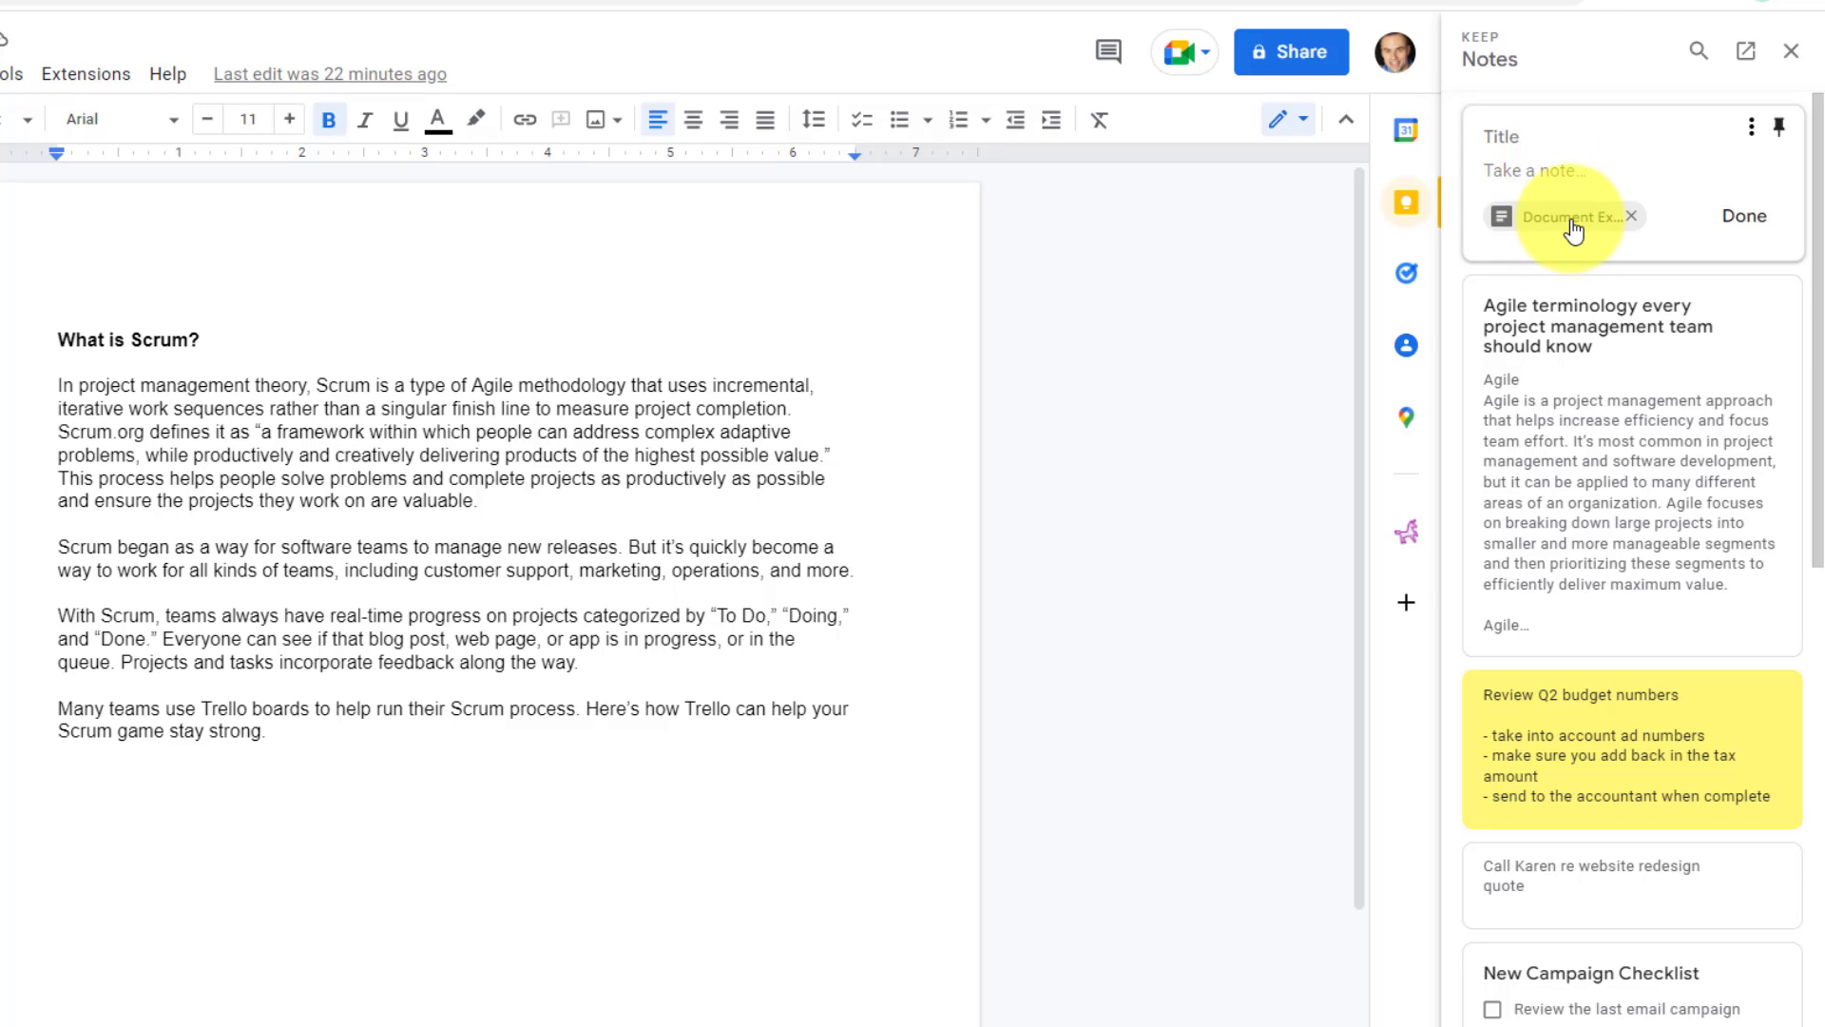
{"action": "left_click", "coordinate": [1540, 170]}
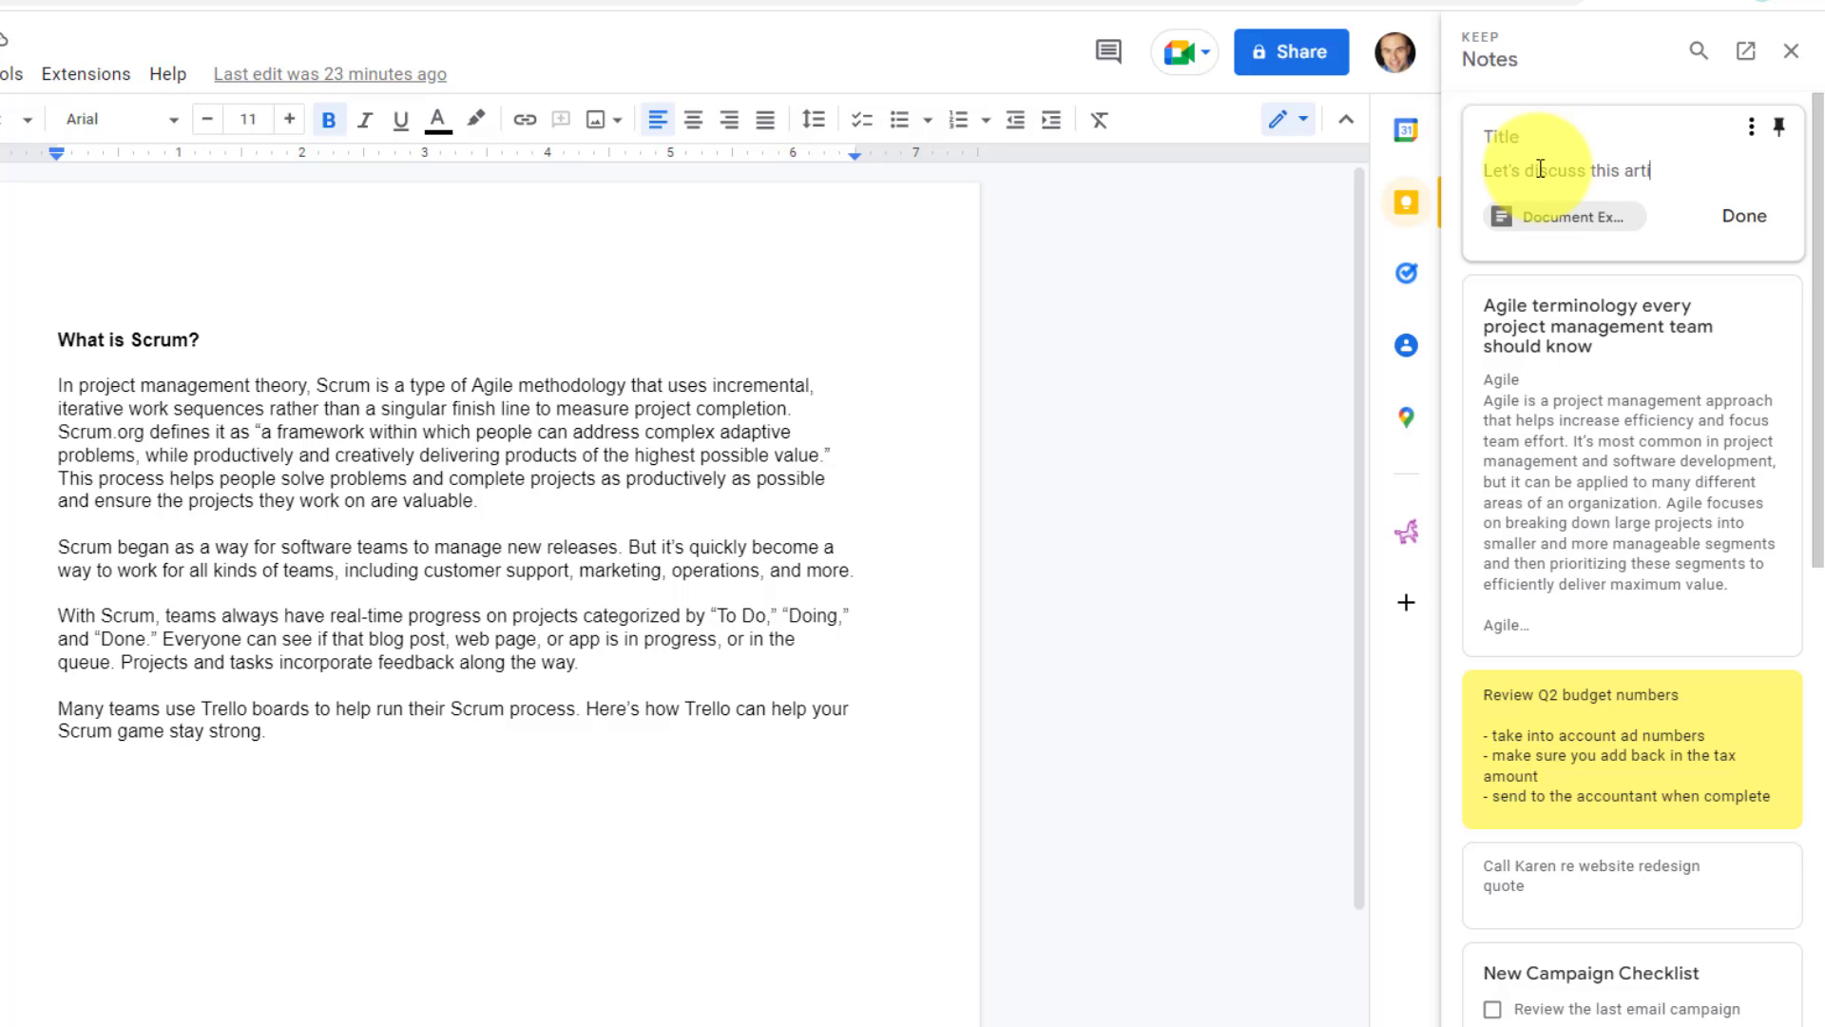
{"action": "type", "text": "meeting"}
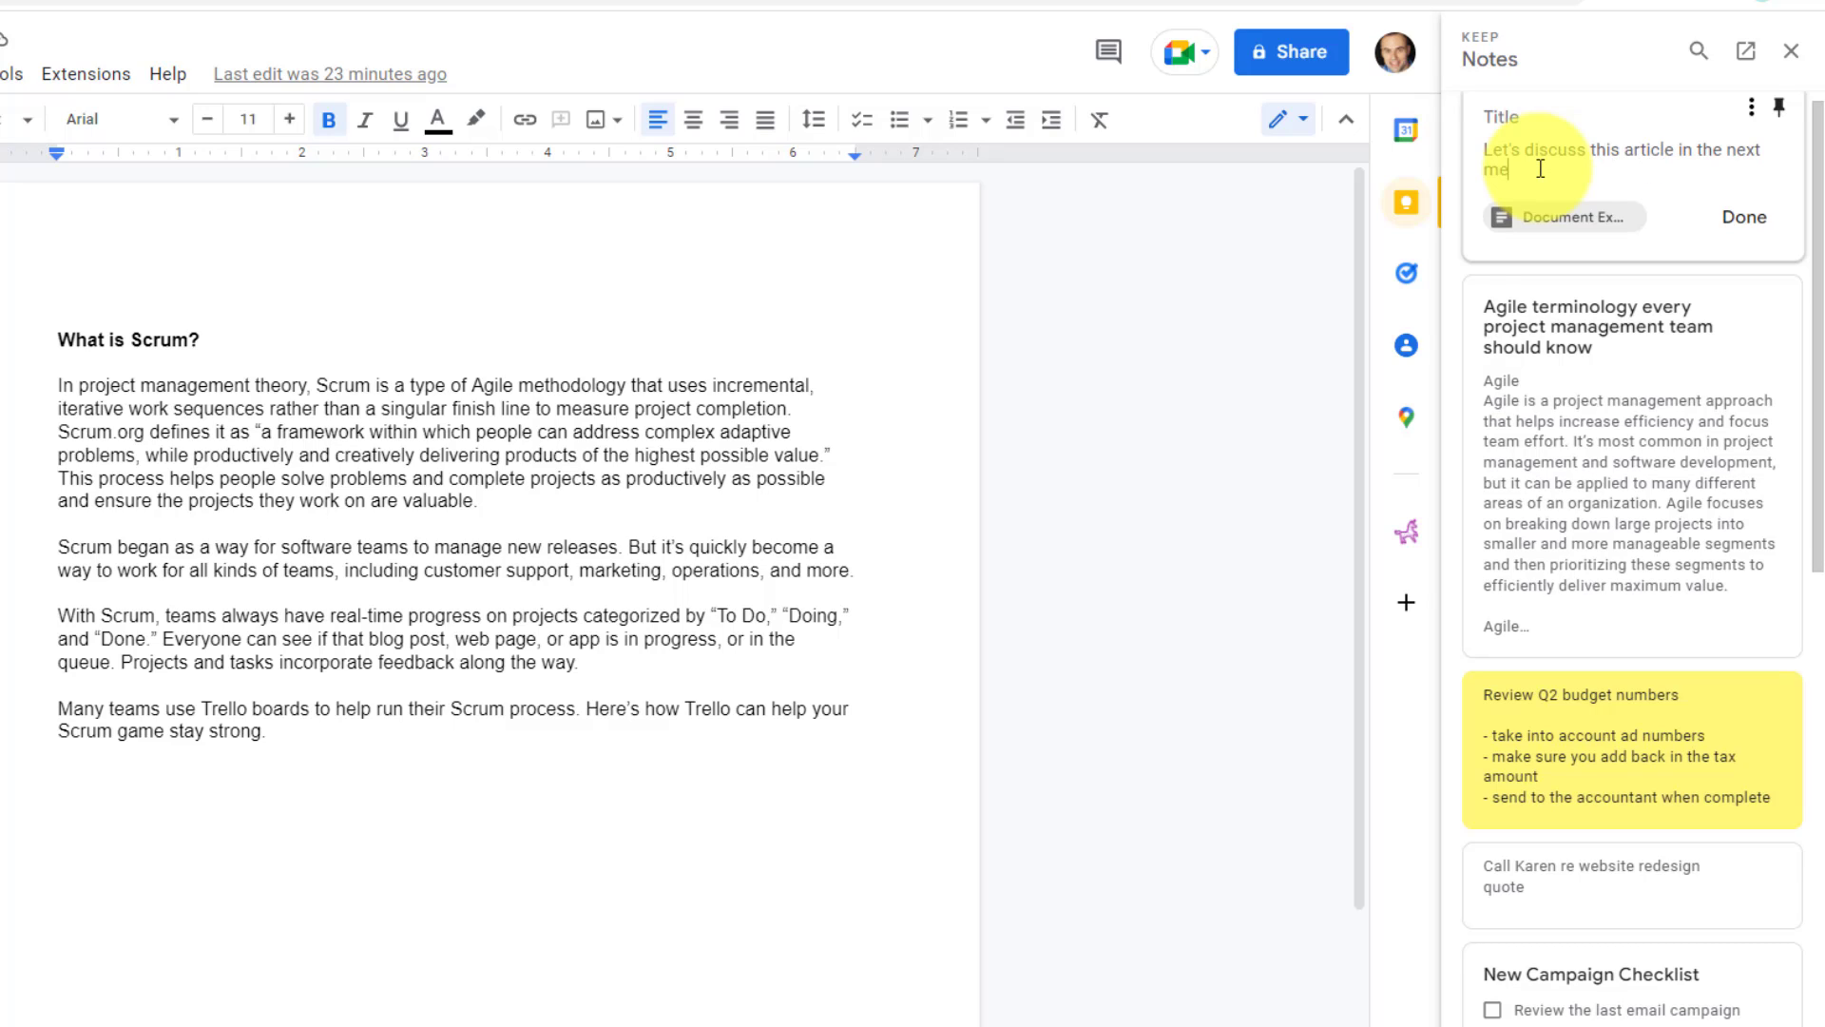
{"action": "left_click", "coordinate": [1744, 219]}
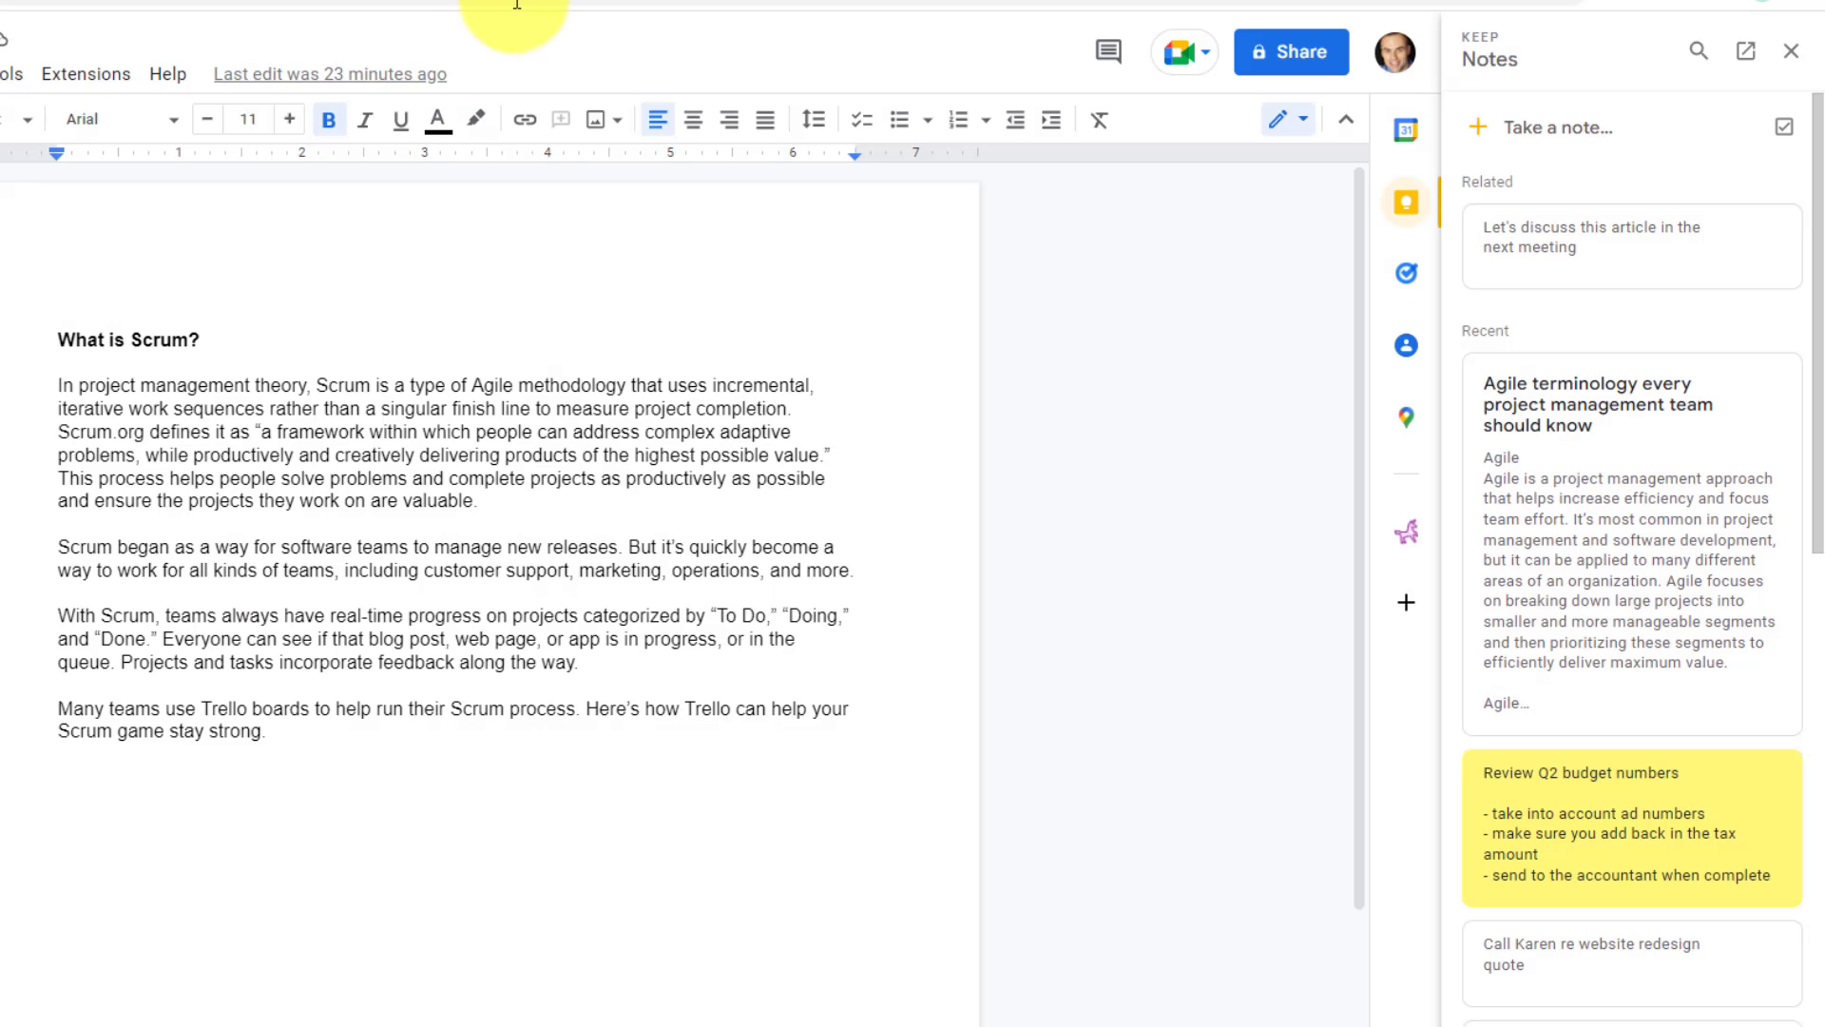
{"action": "left_click_drag", "start_coordinate": [215, 432], "coordinate": [609, 454]}
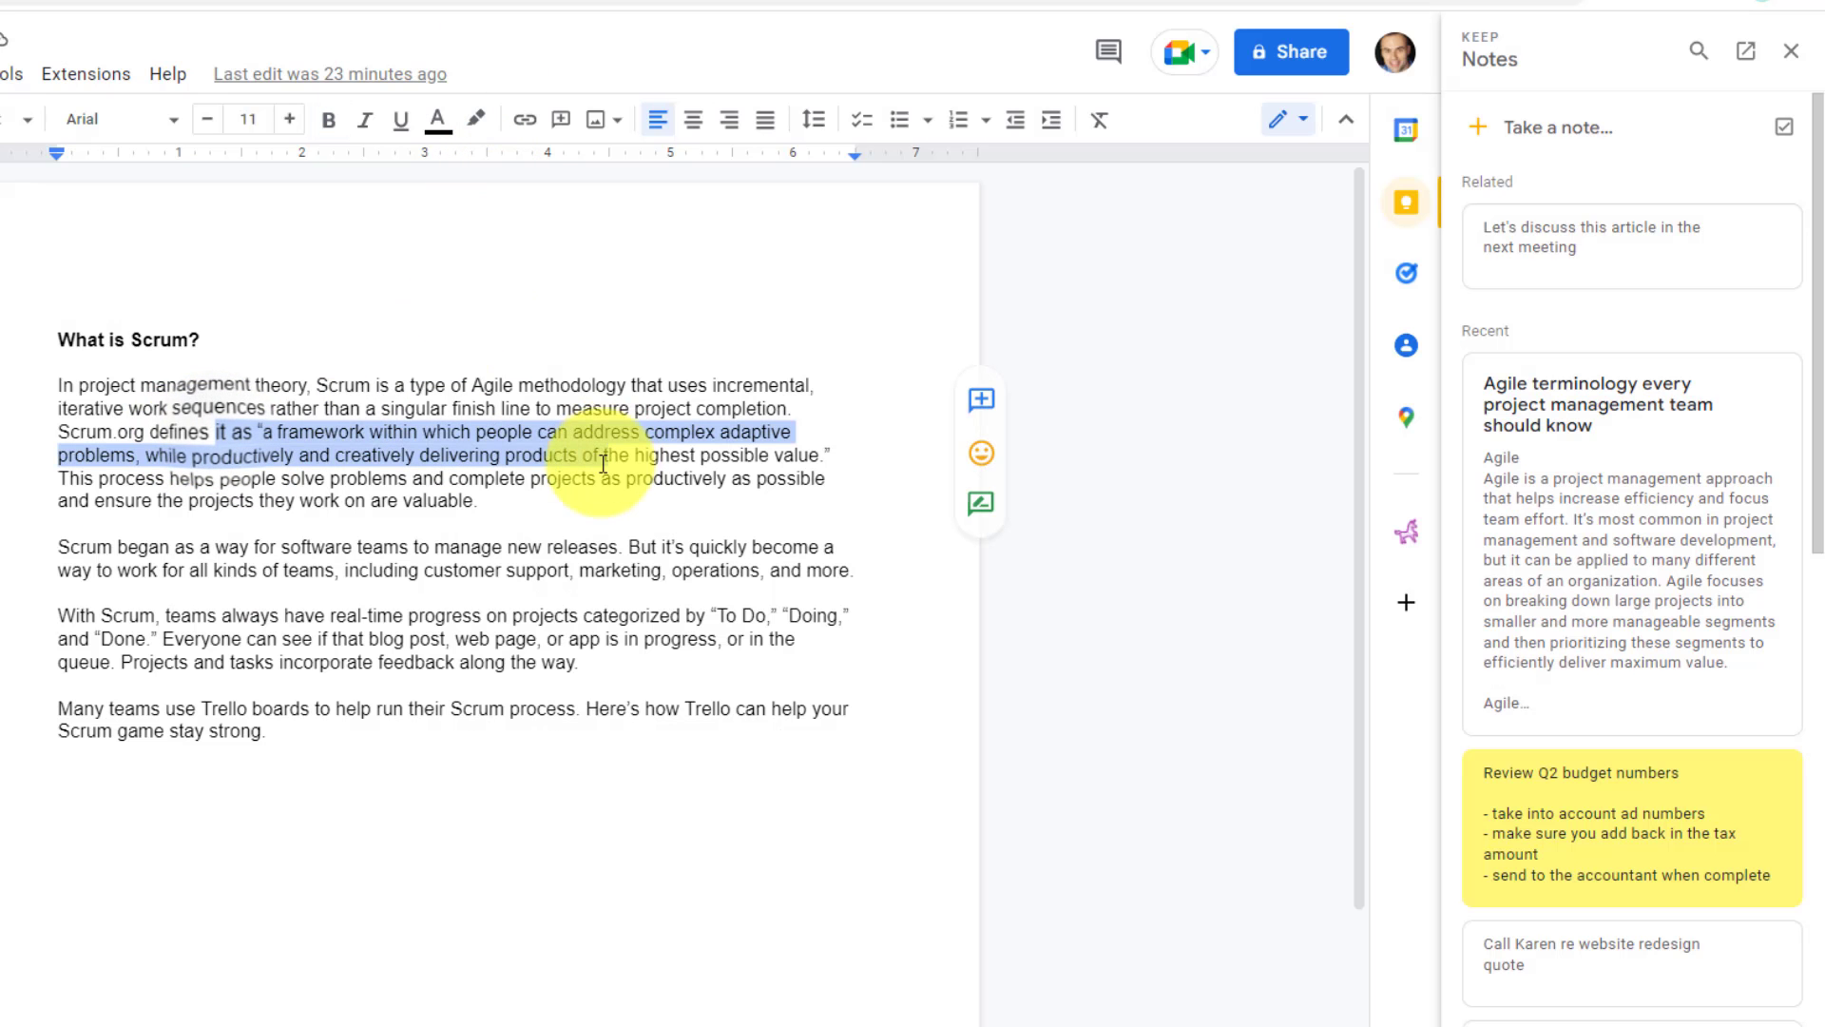
{"action": "left_click", "coordinate": [519, 511]}
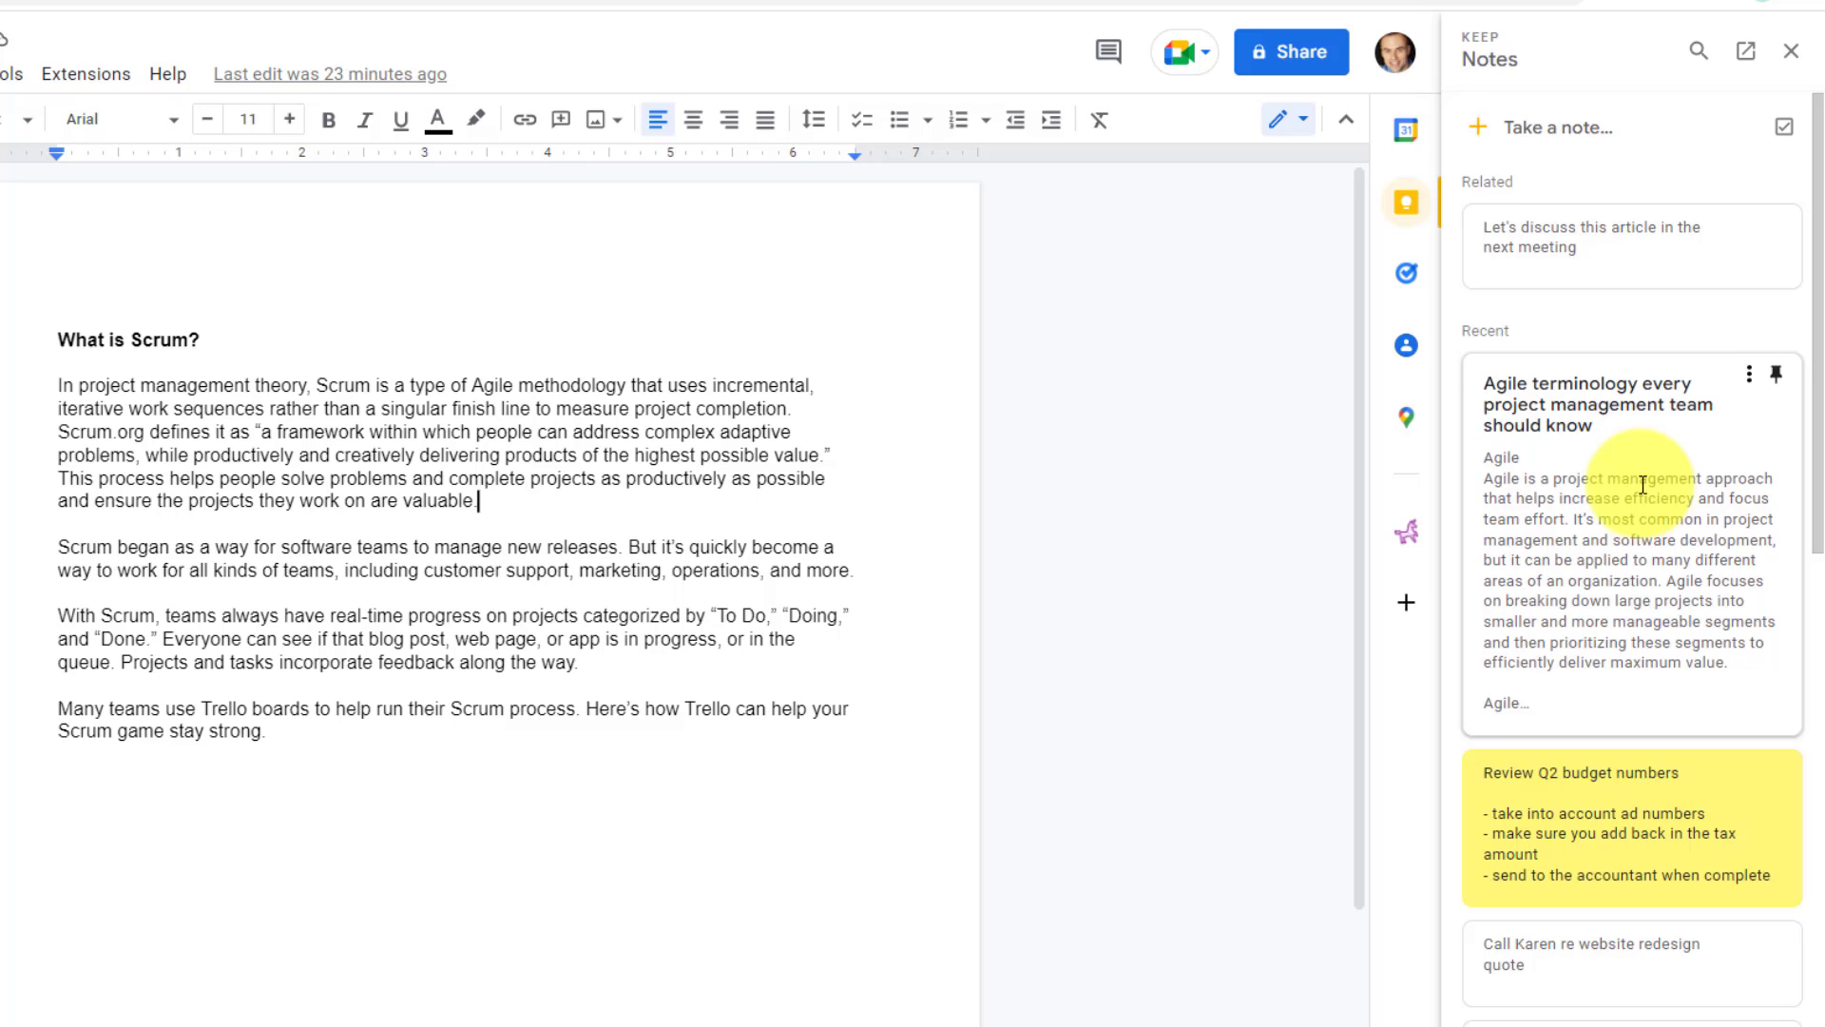
{"action": "scroll", "coordinate": [1635, 572], "scroll_direction": "down", "scroll_amount": 15}
{"action": "scroll", "coordinate": [1636, 572], "scroll_direction": "up", "scroll_amount": 15}
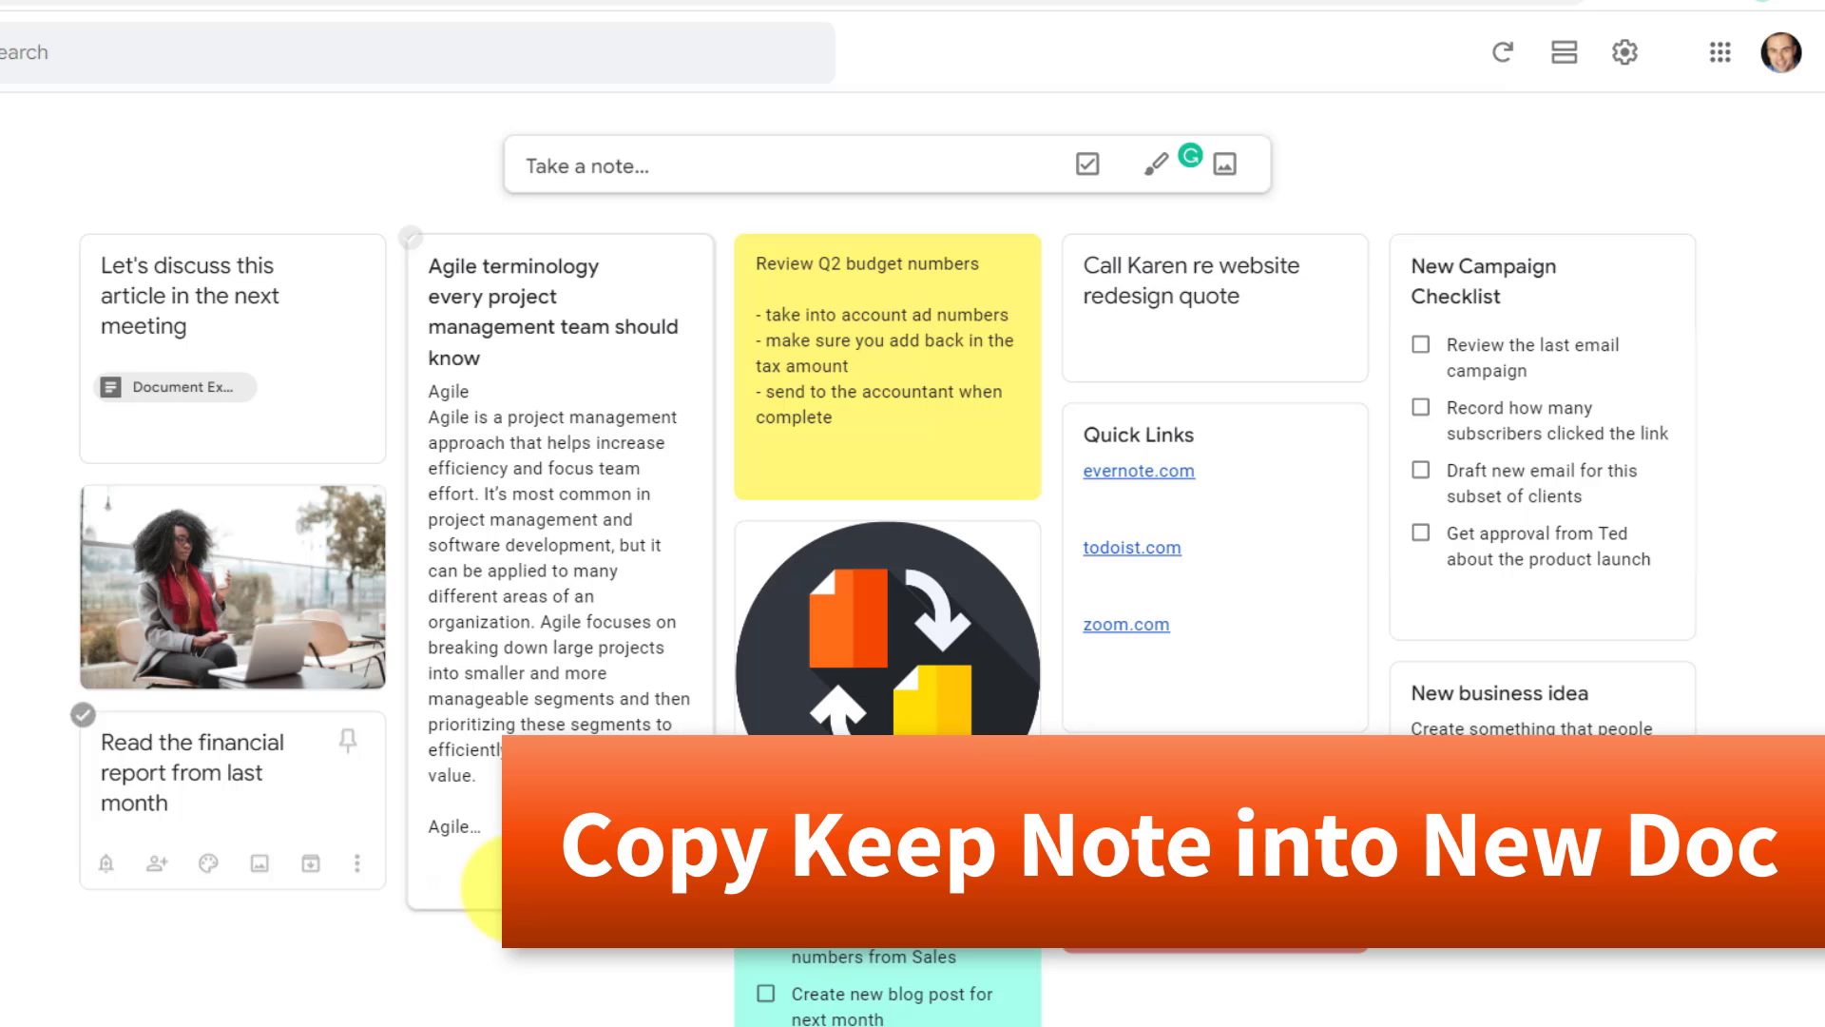
Step: Look over the Keep grid's 'Agile terminology every project management team should know' note
{"action": "mouse_move", "coordinate": [582, 573]}
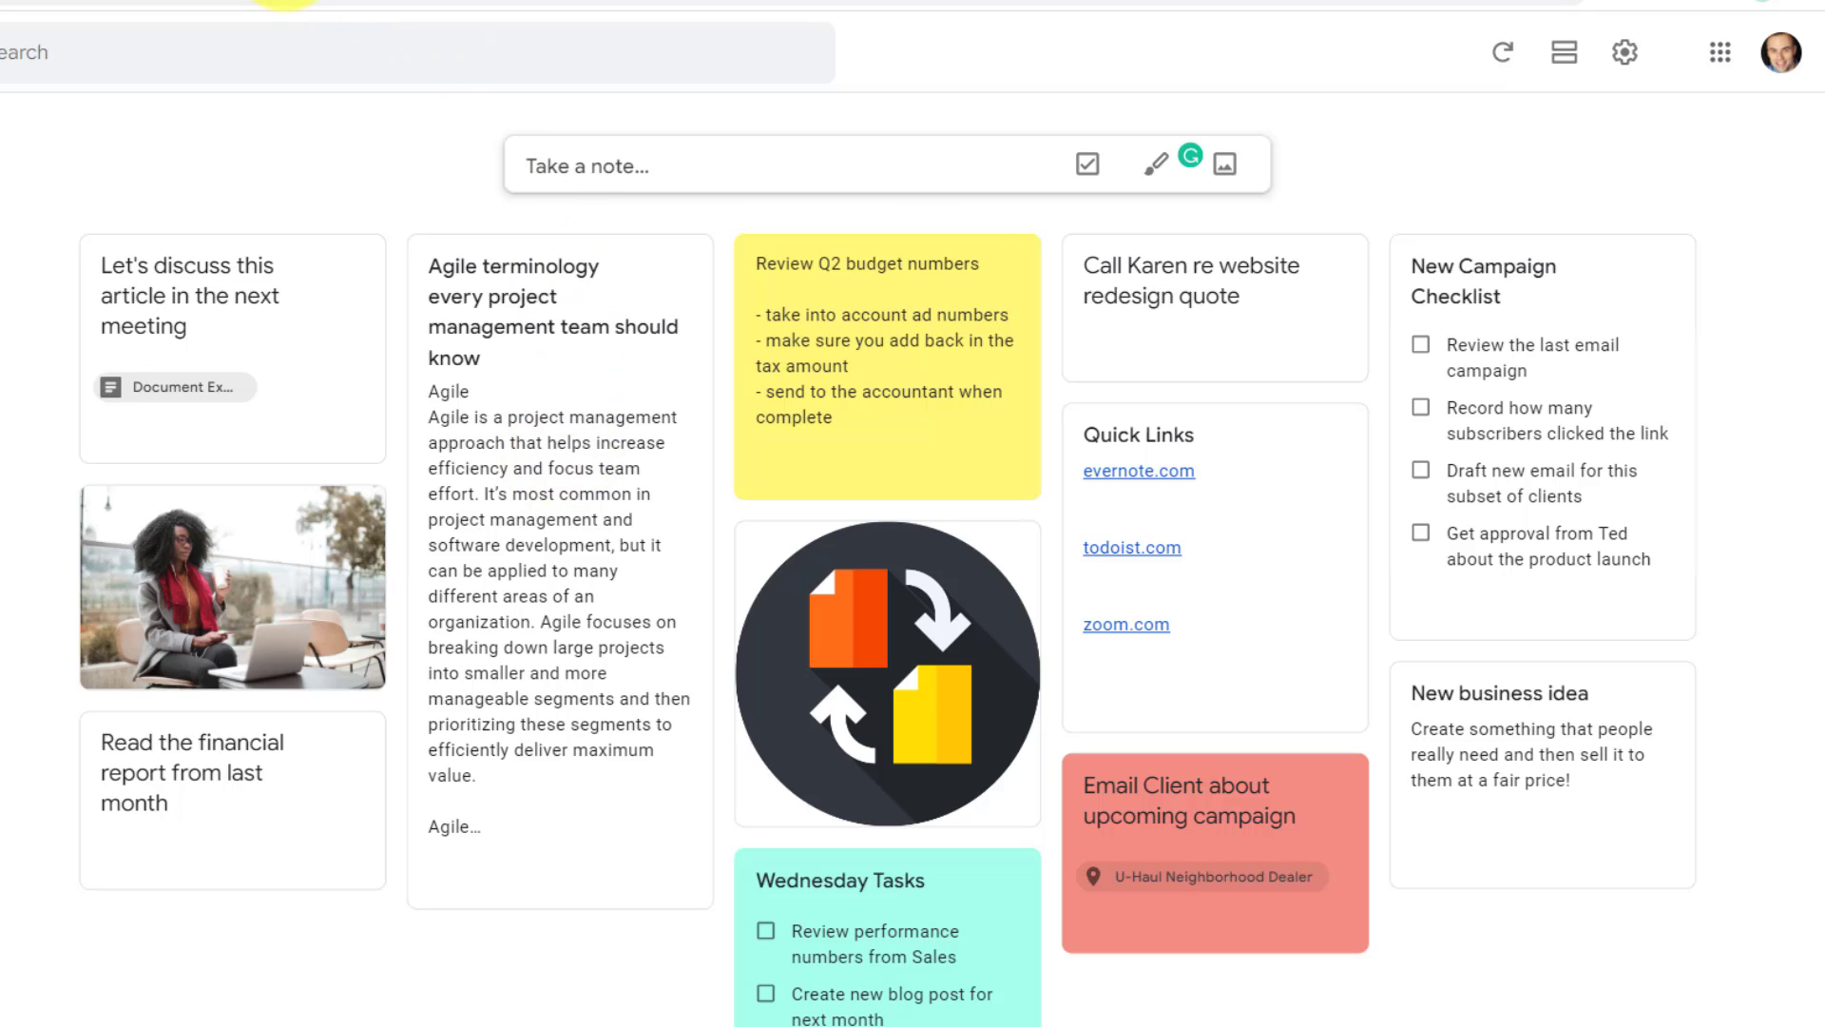
Step: Copy the Agile terminology Keep note to Google Docs from its More menu
{"action": "left_click", "coordinate": [550, 459]}
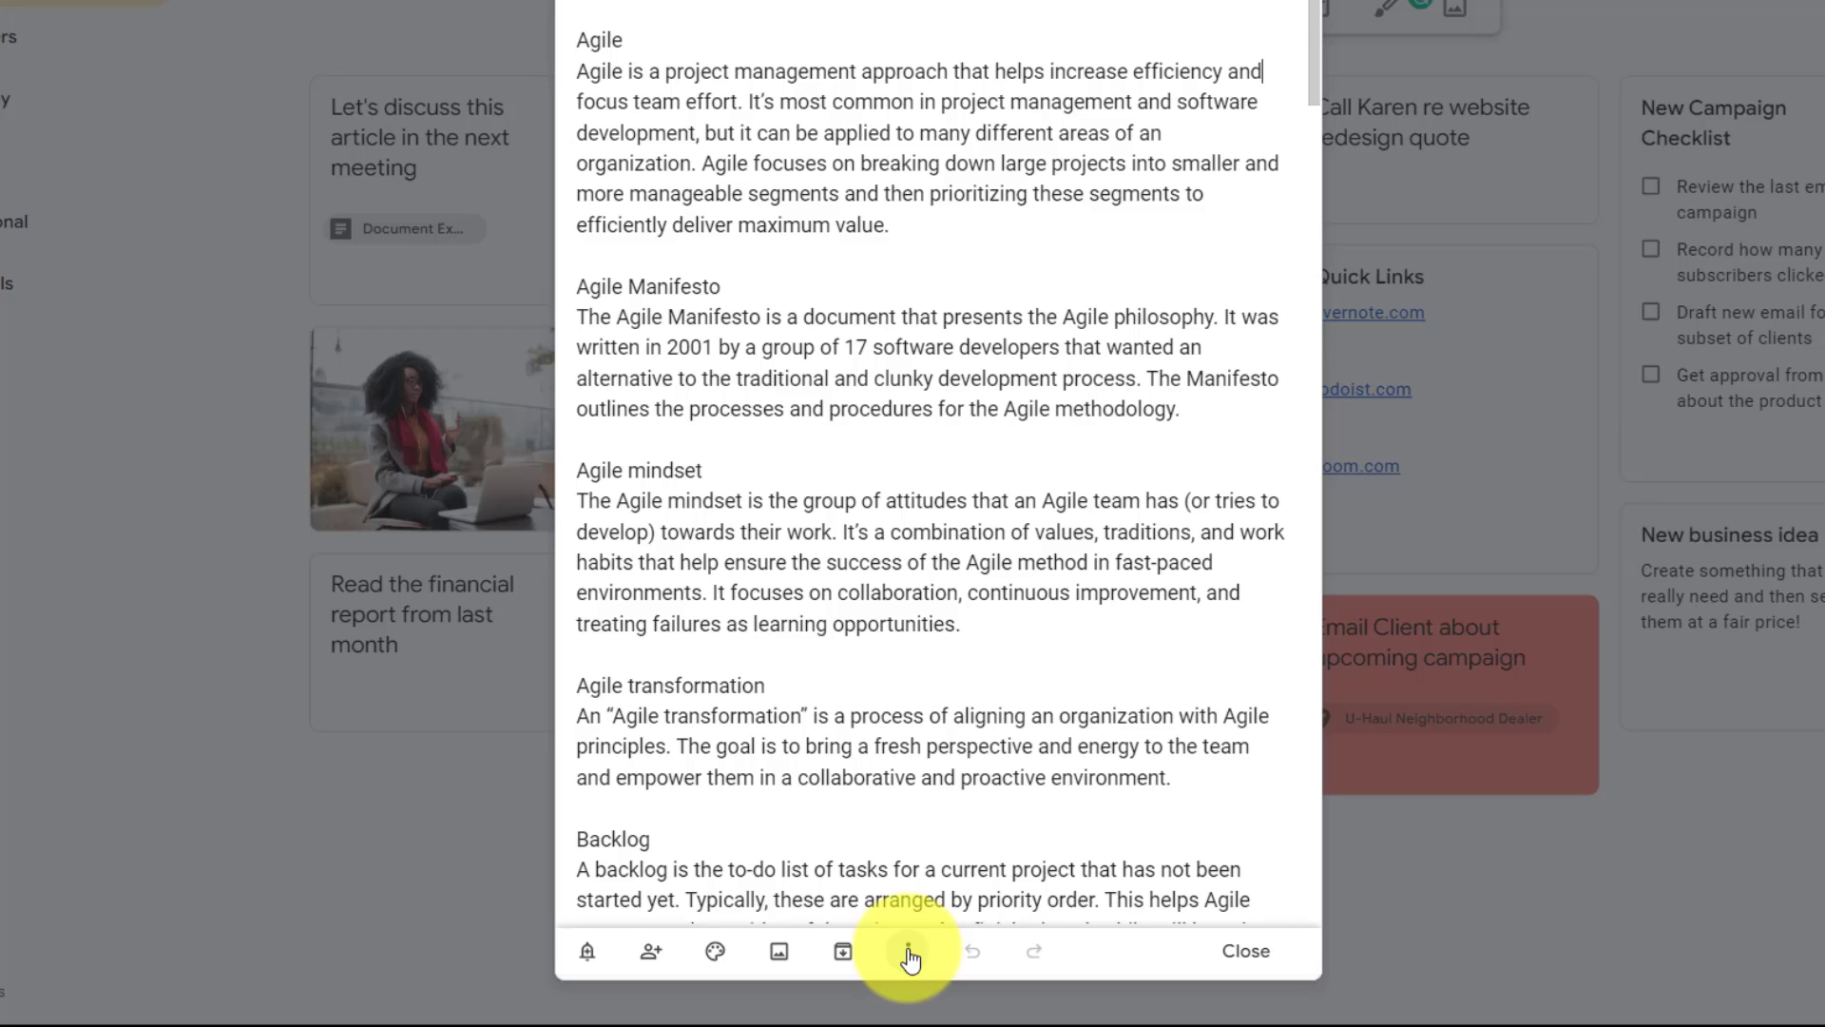
{"action": "left_click", "coordinate": [908, 952]}
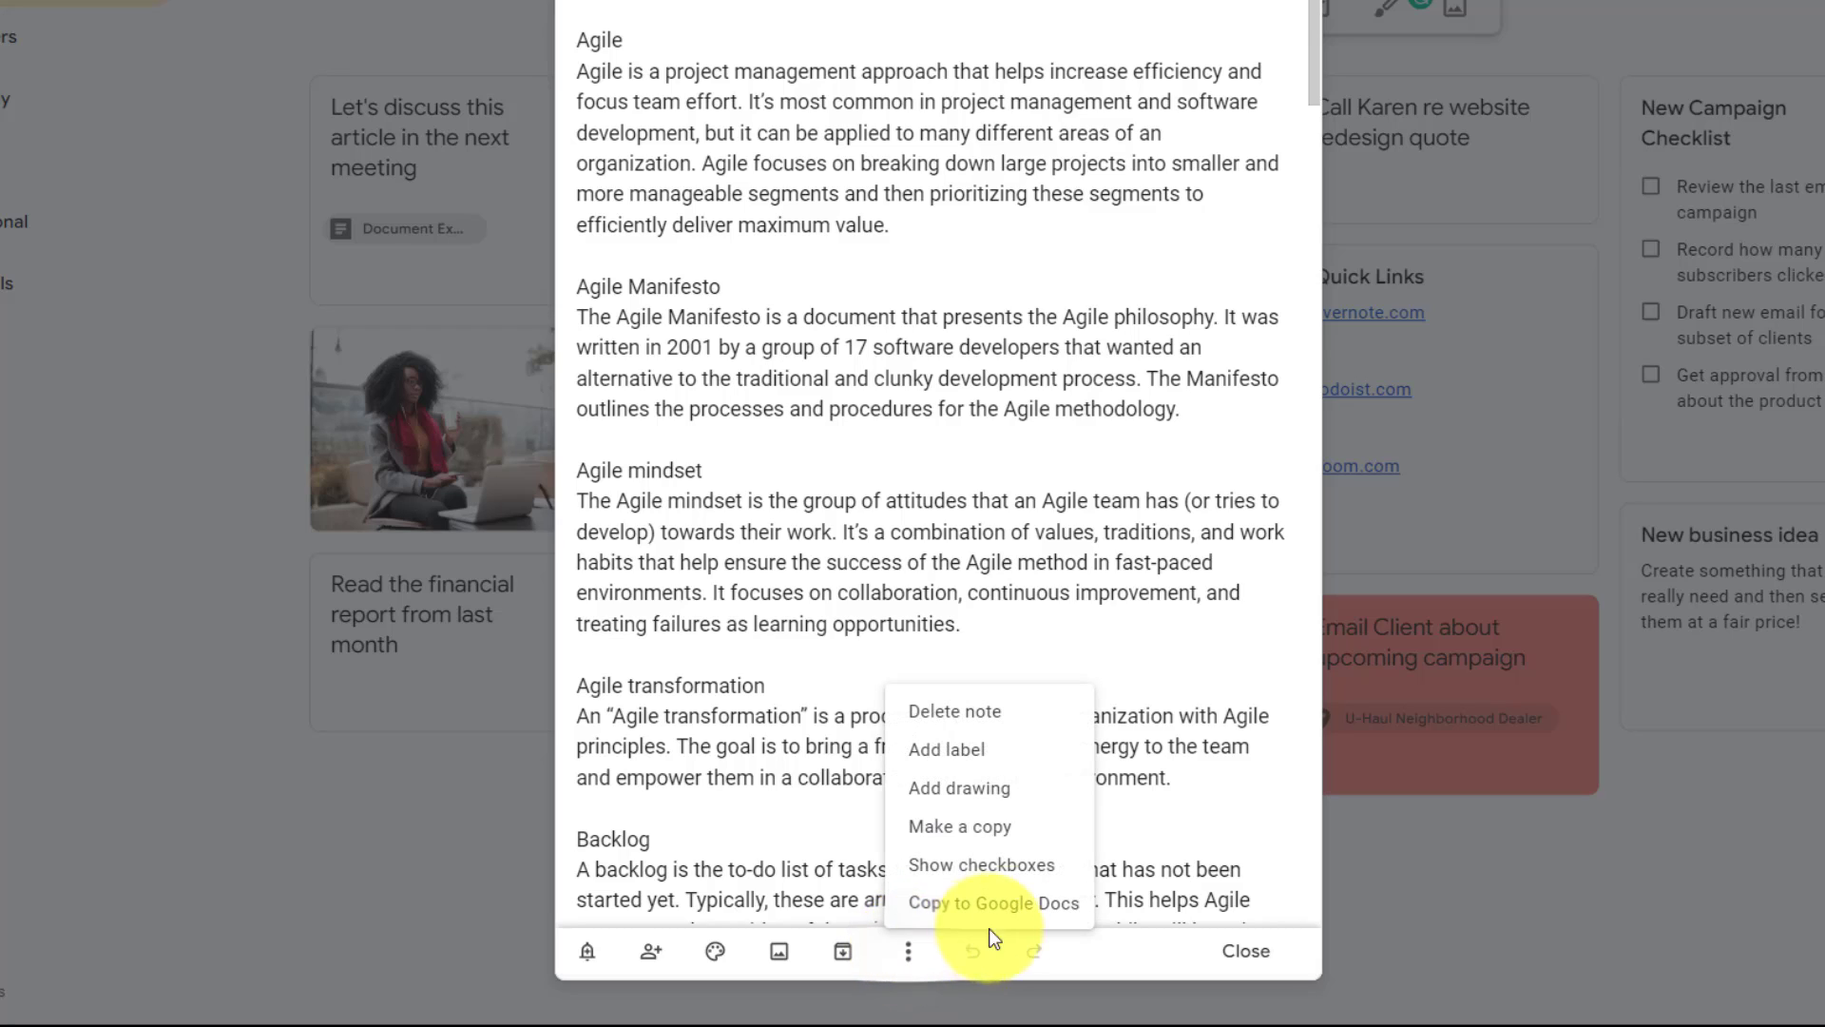
{"action": "left_click", "coordinate": [1033, 905]}
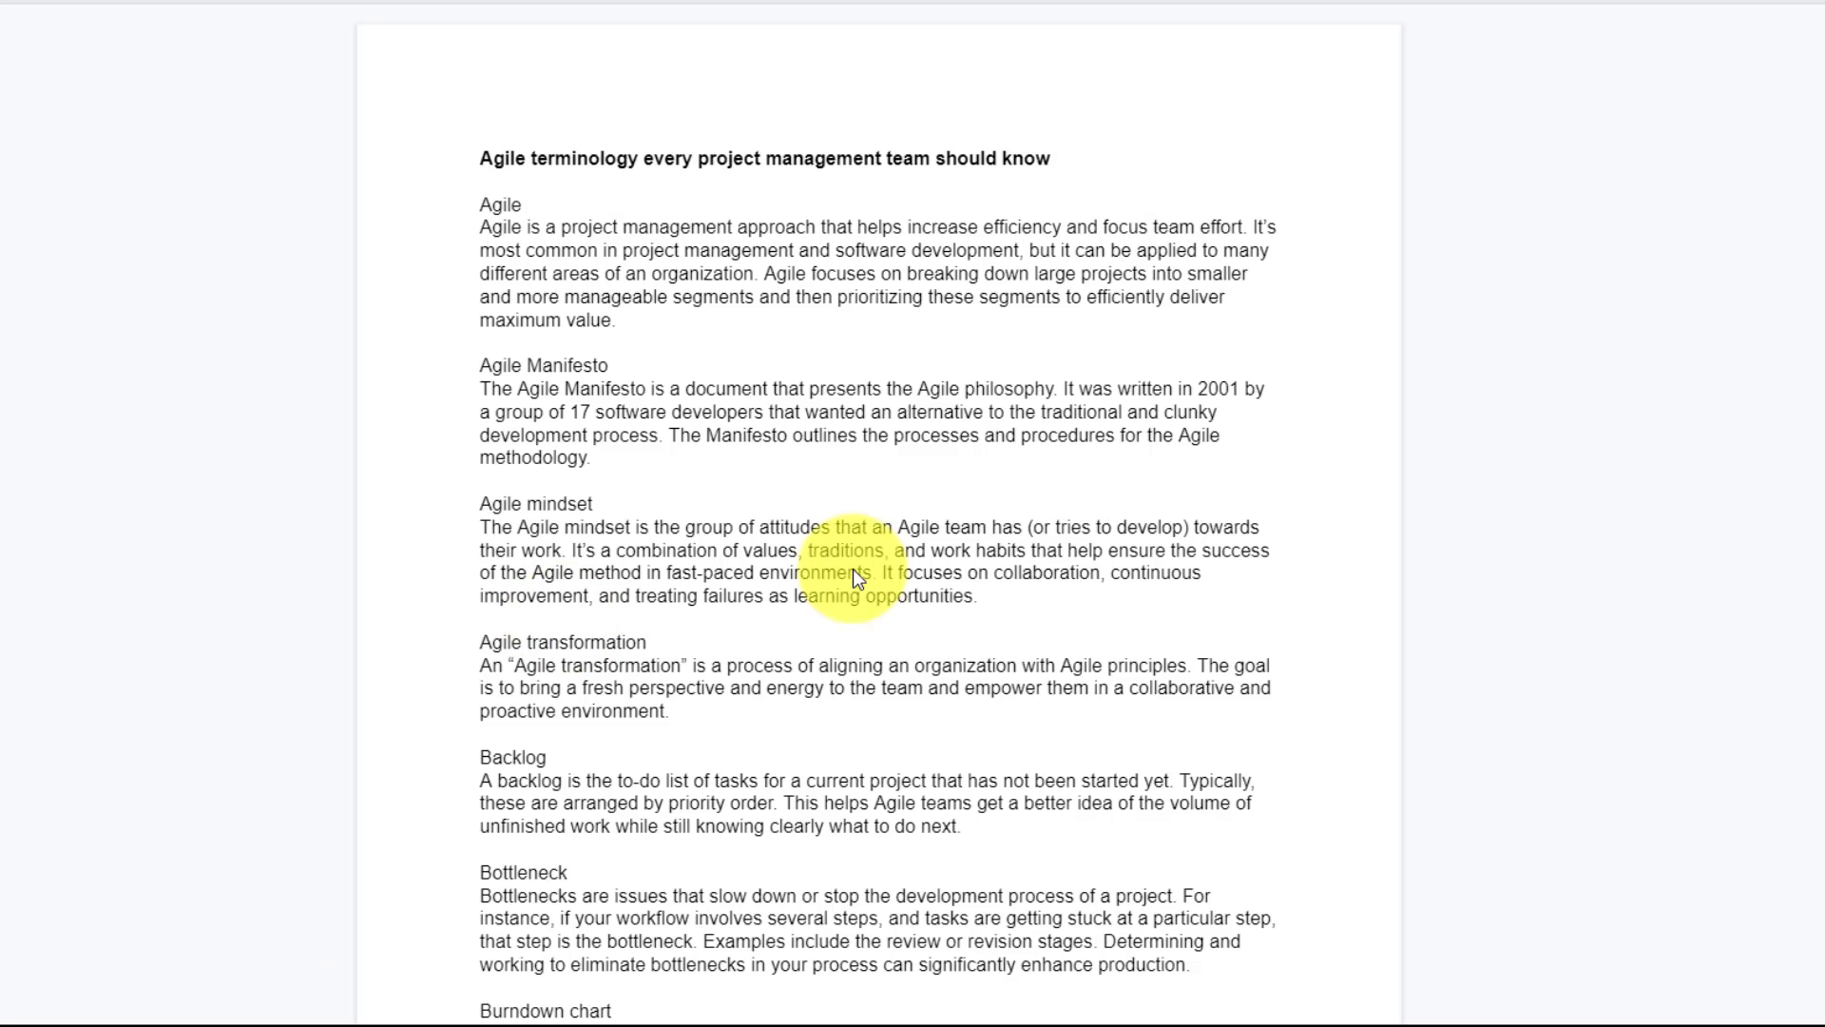
Step: Scroll through the new Agile terminology document to review its definitions
{"action": "scroll", "coordinate": [1126, 337], "scroll_direction": "down", "scroll_amount": 14}
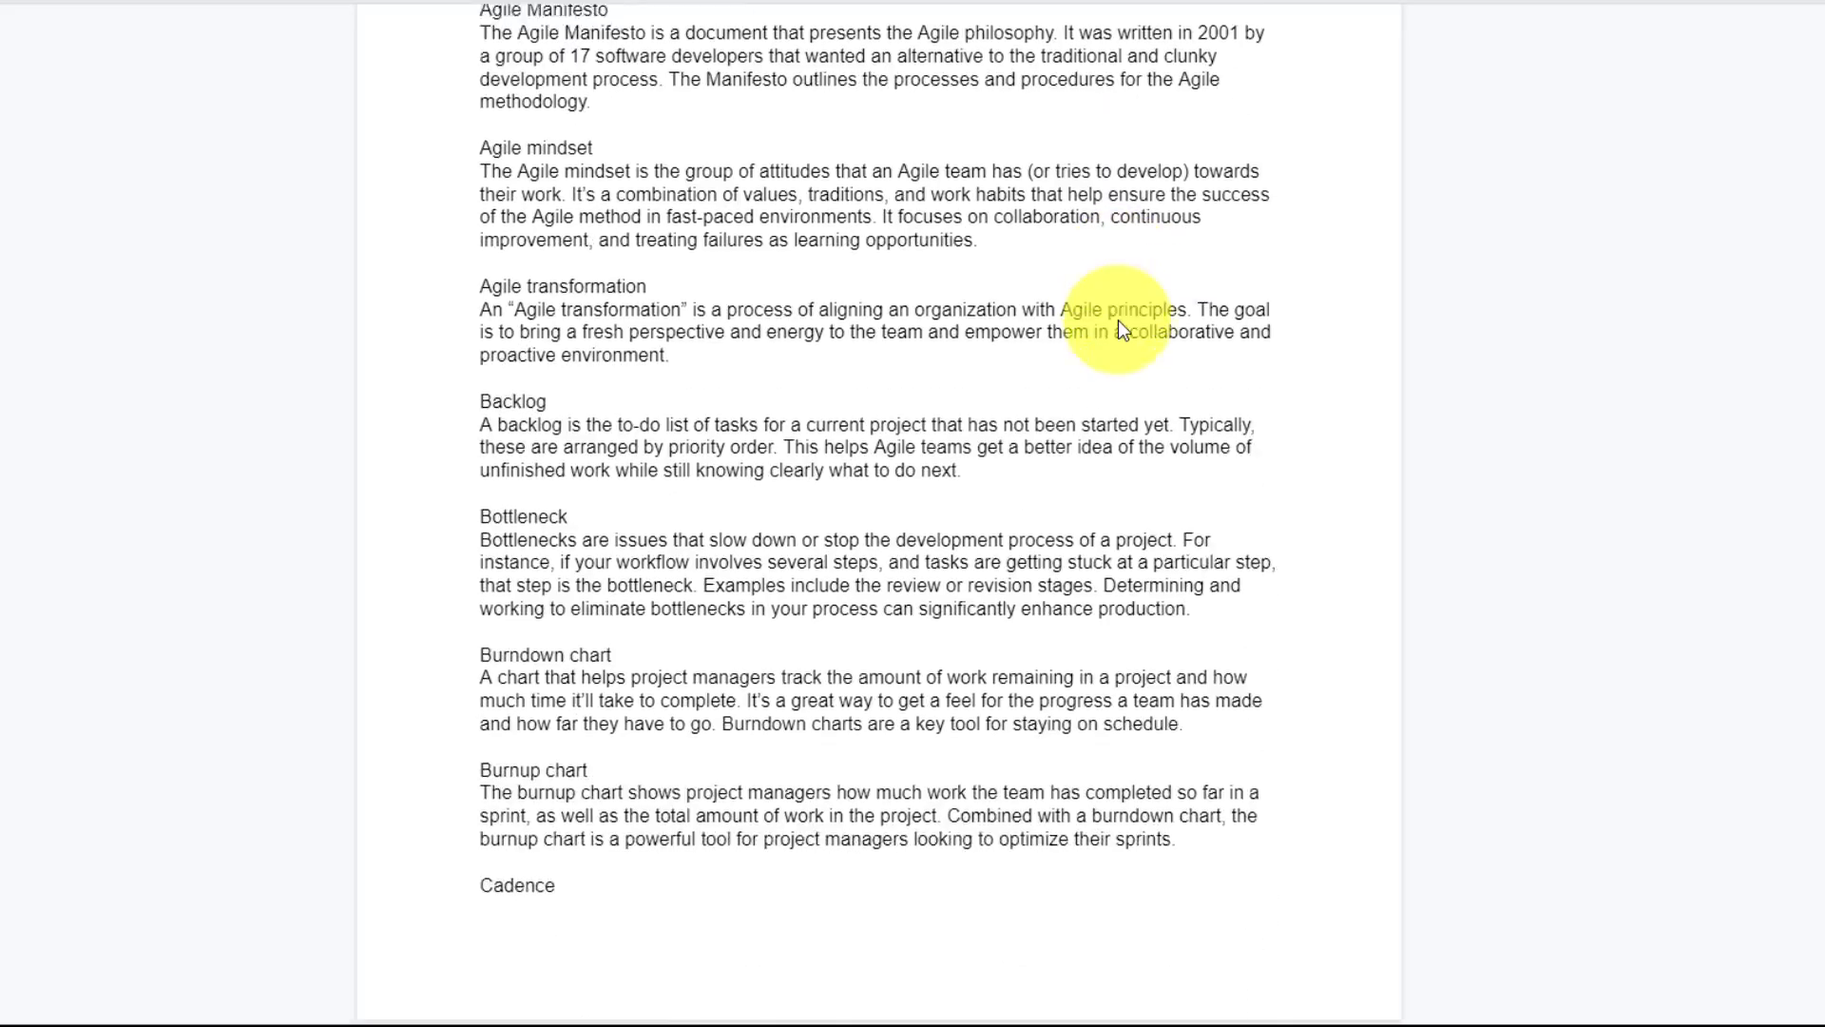
{"action": "scroll", "coordinate": [1118, 319], "scroll_direction": "down", "scroll_amount": 5}
{"action": "scroll", "coordinate": [1118, 319], "scroll_direction": "up", "scroll_amount": 20}
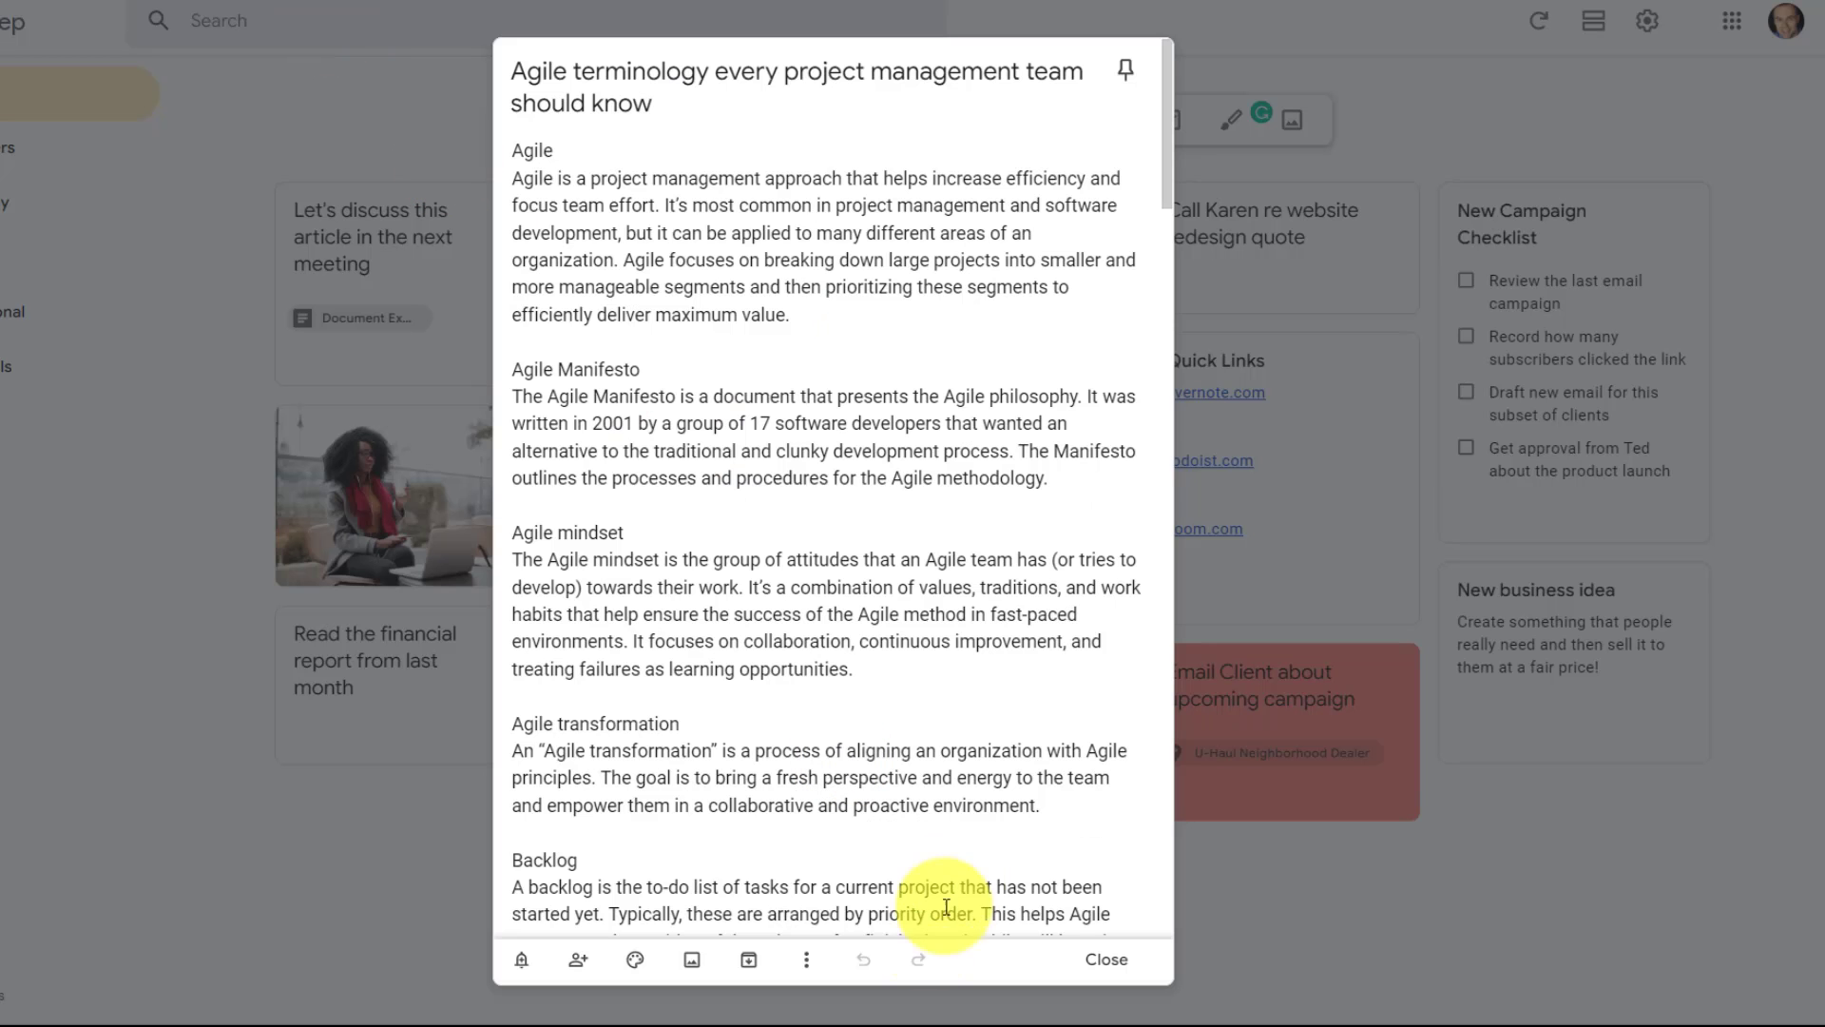
Step: Close the Agile terminology note and return to the Keep notes board
{"action": "left_click", "coordinate": [806, 959]}
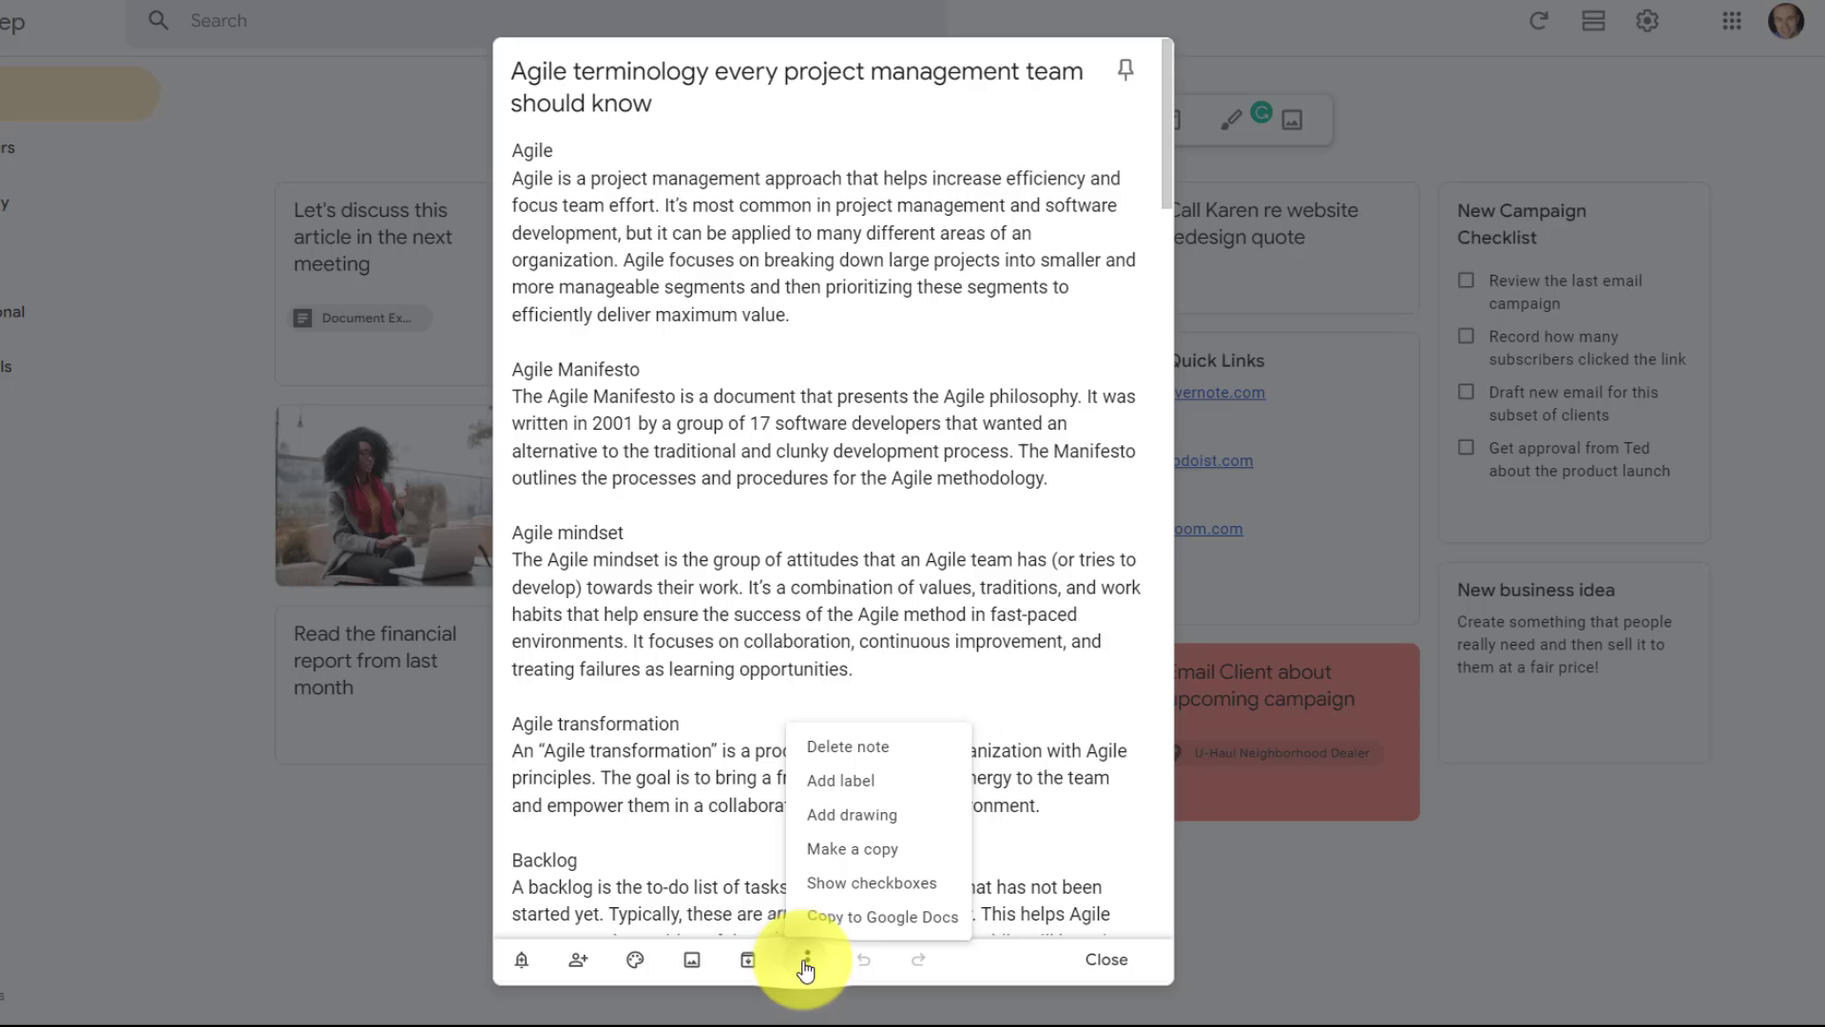
{"action": "left_click", "coordinate": [49, 733]}
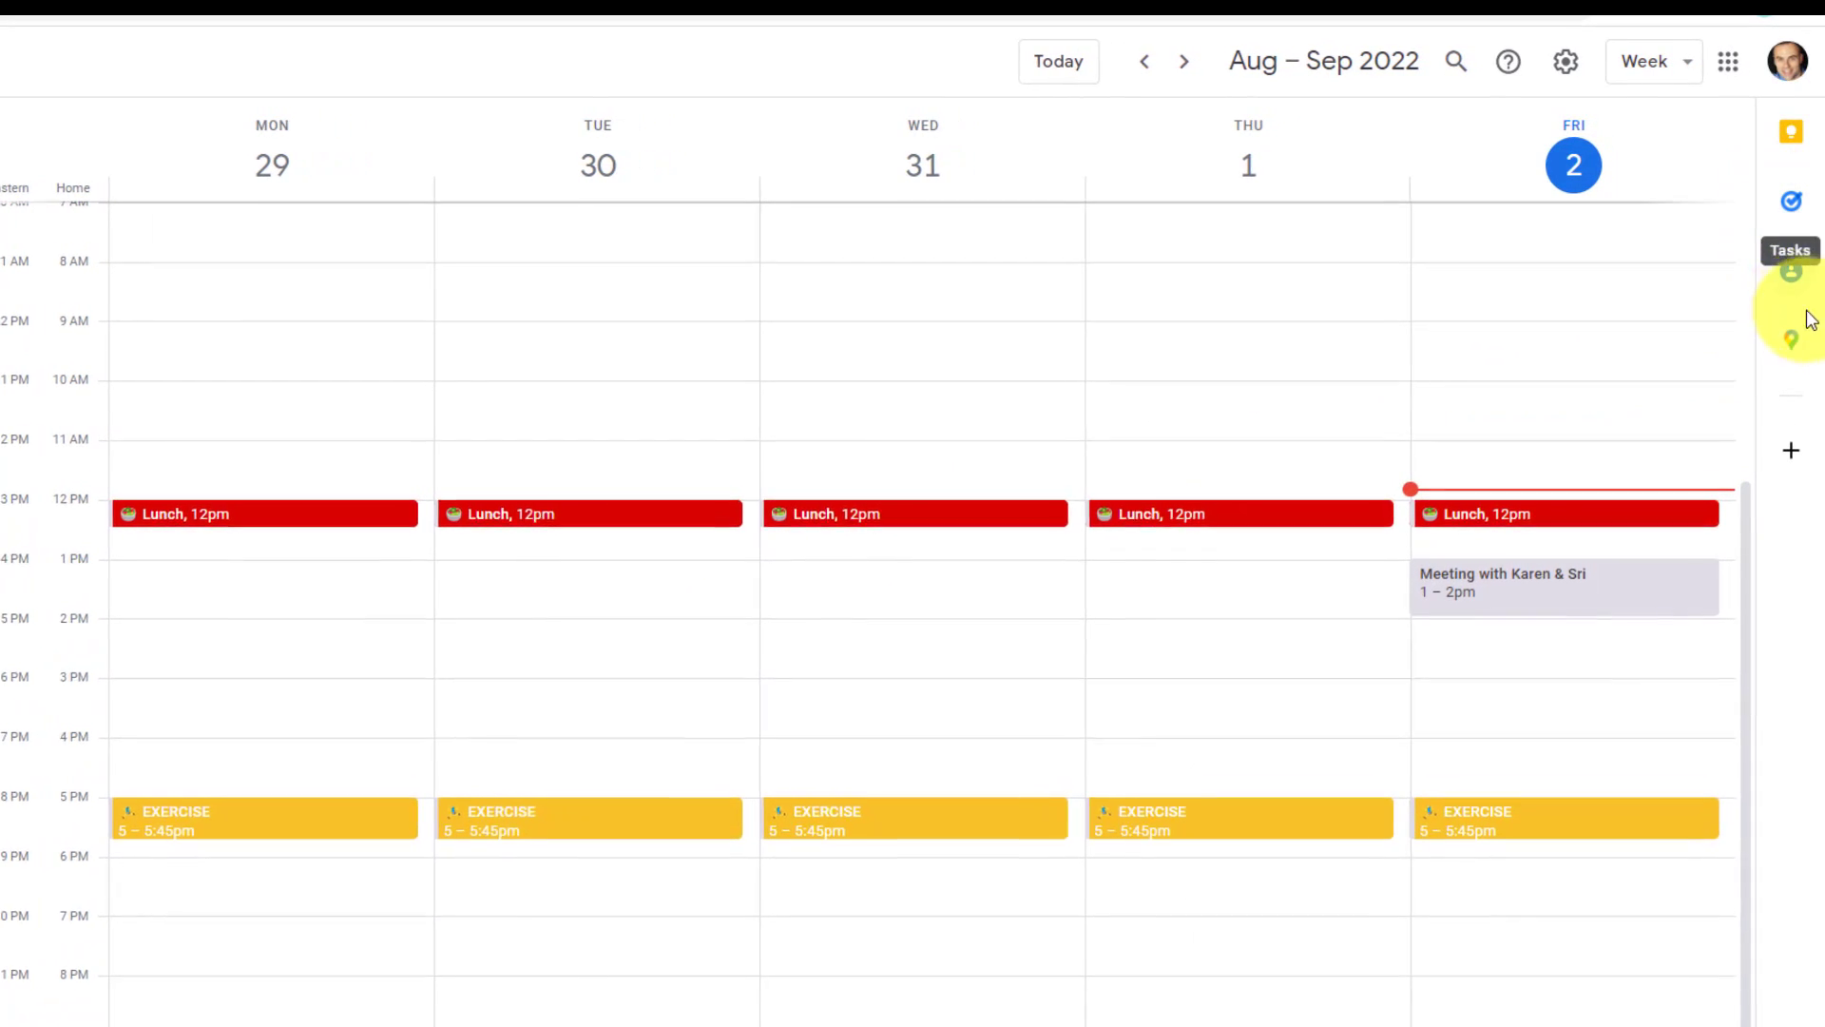
Step: Attach a Keep note 'Let's talk about this before the meeting starts' to Friday's 1–2pm meeting
{"action": "left_click", "coordinate": [1800, 141]}
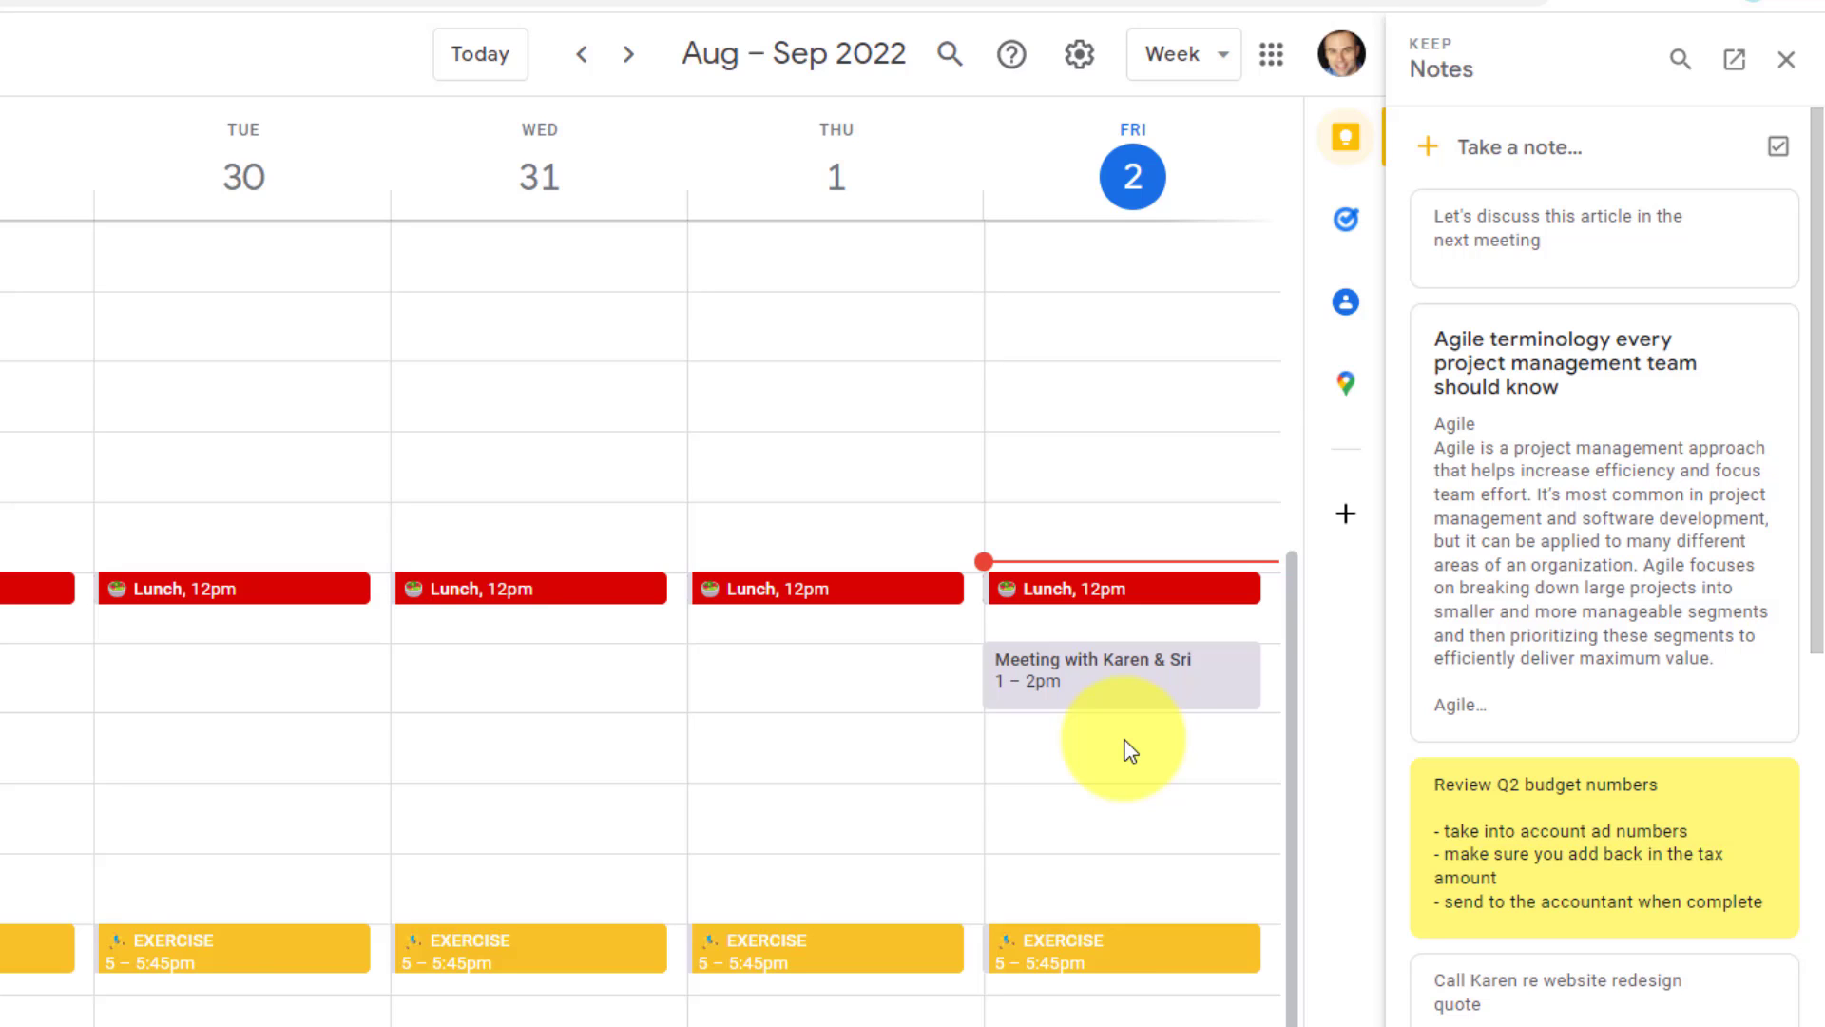
{"action": "left_click", "coordinate": [1120, 683]}
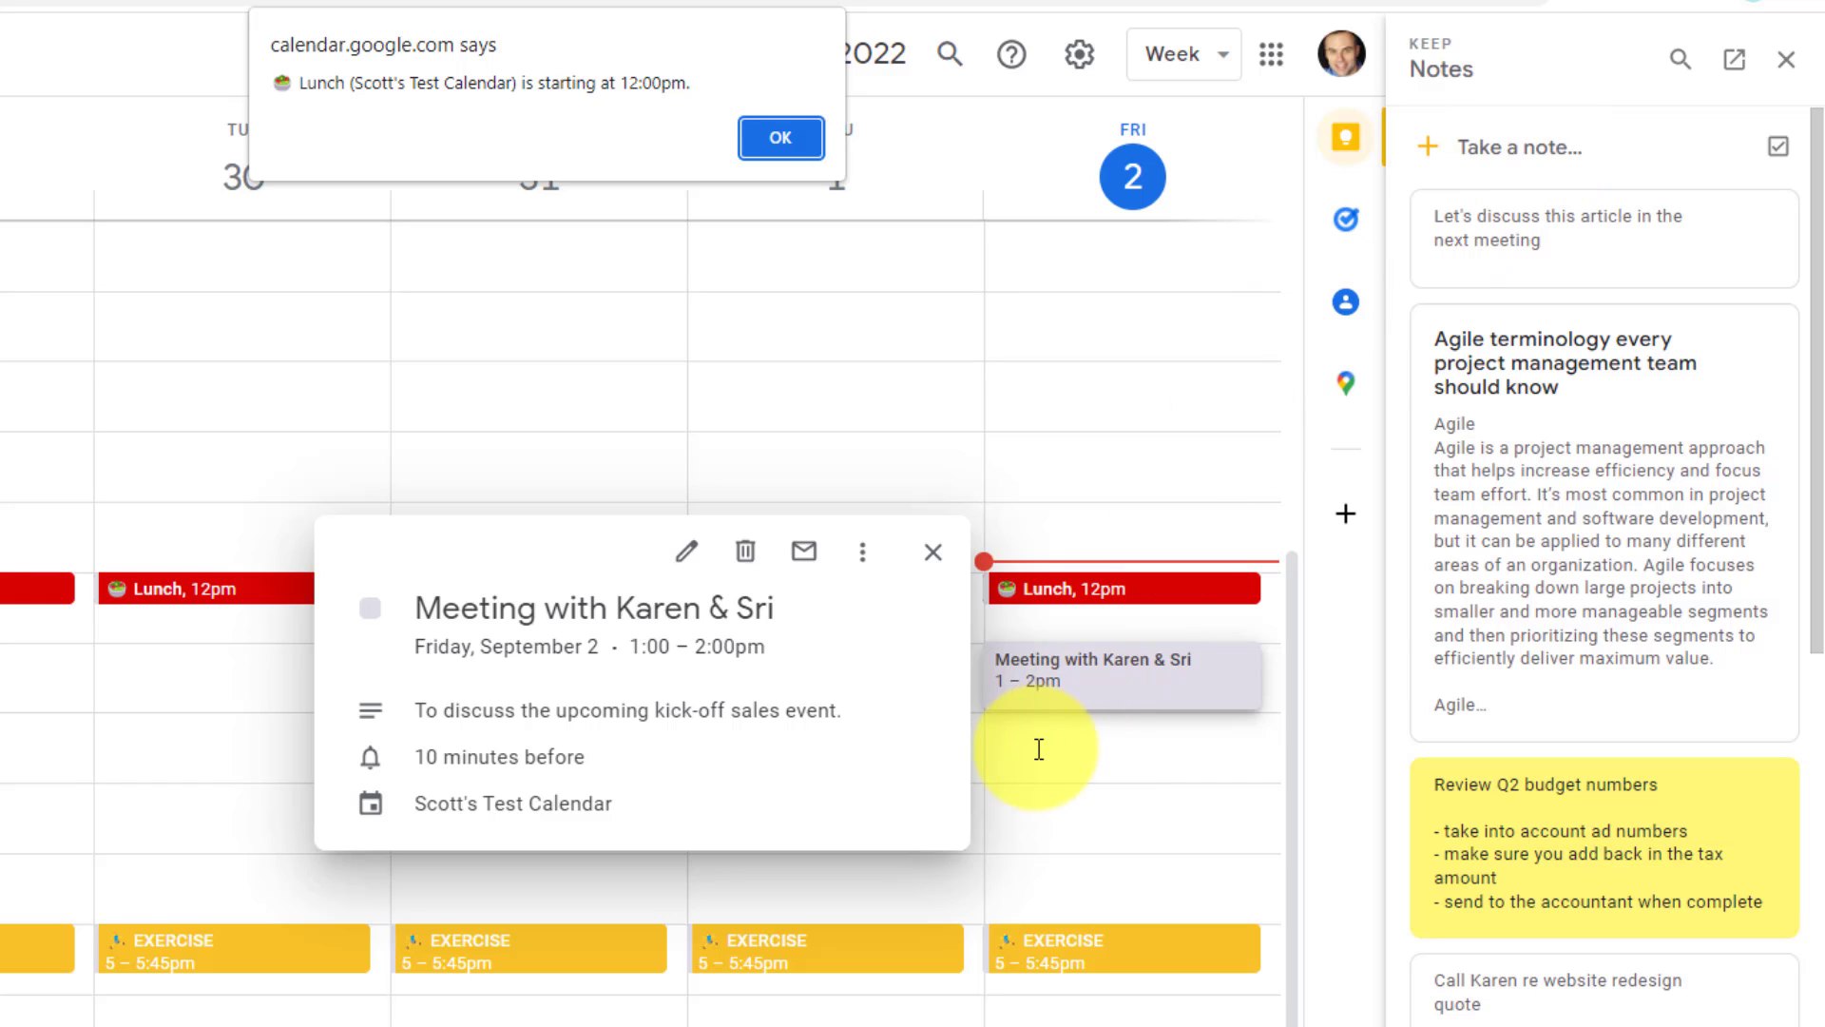
{"action": "key", "text": "Return"}
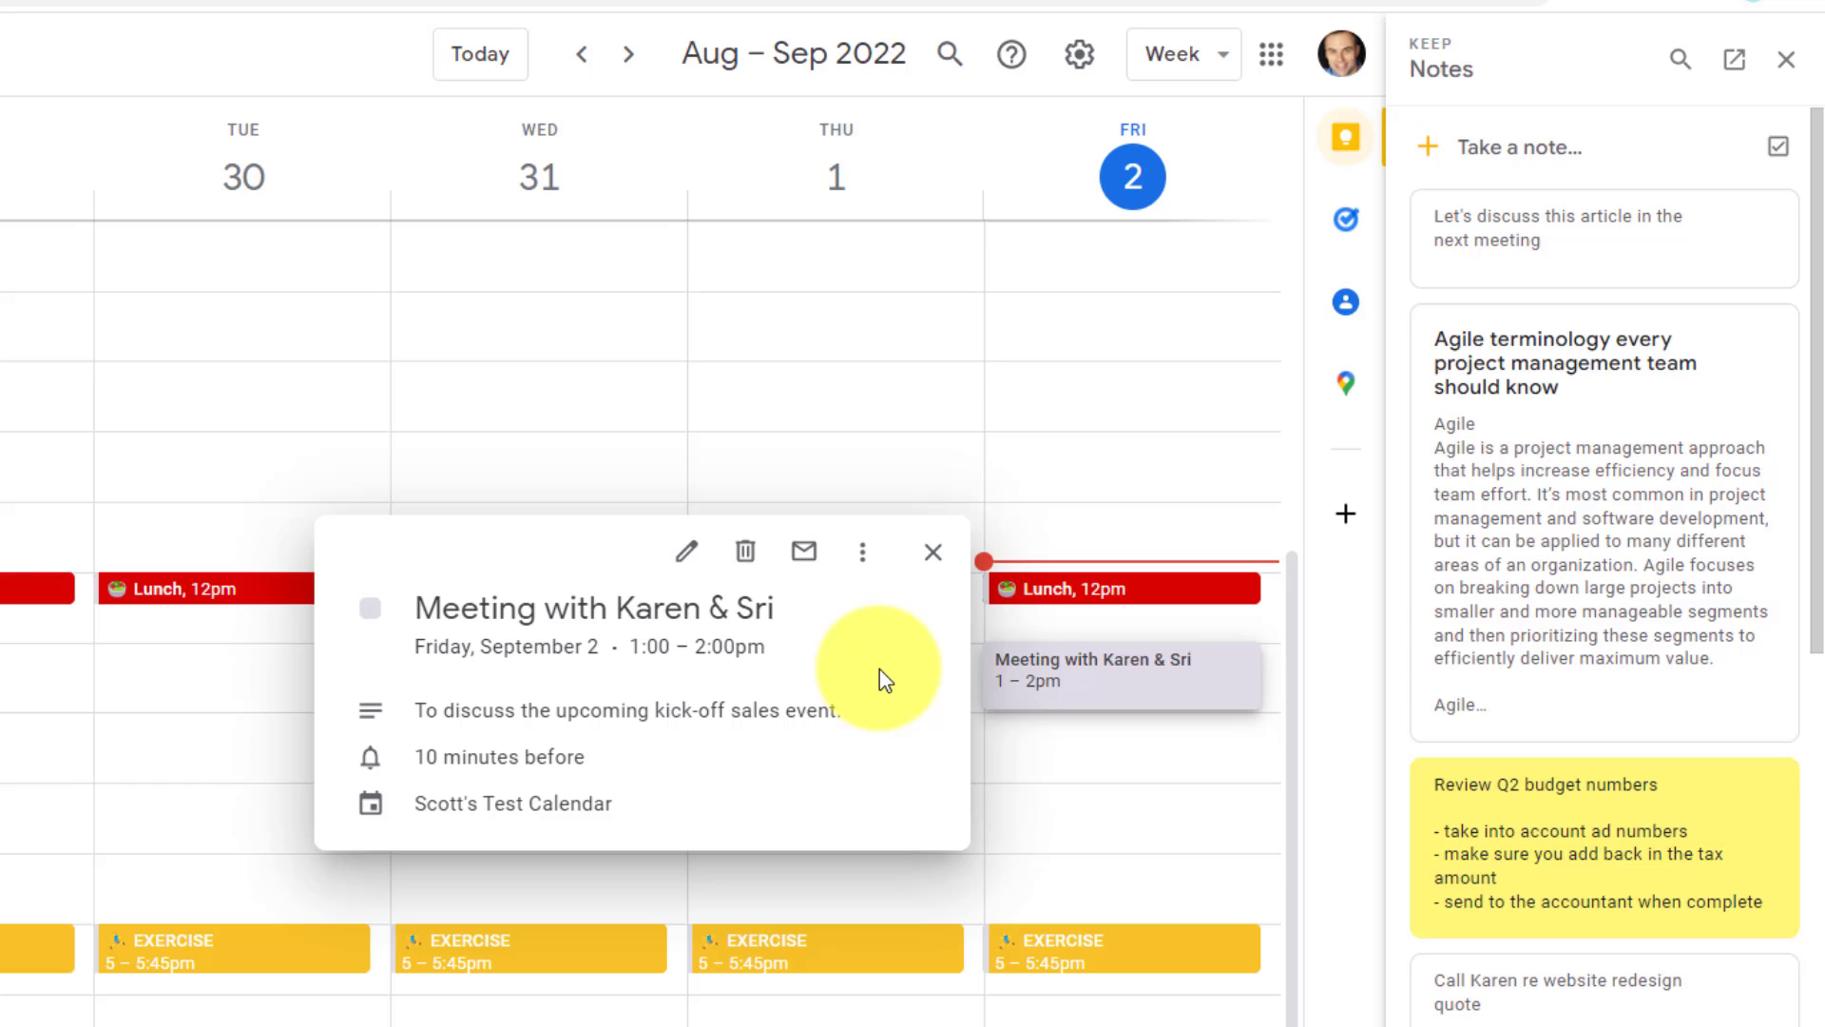
{"action": "left_click", "coordinate": [1533, 155]}
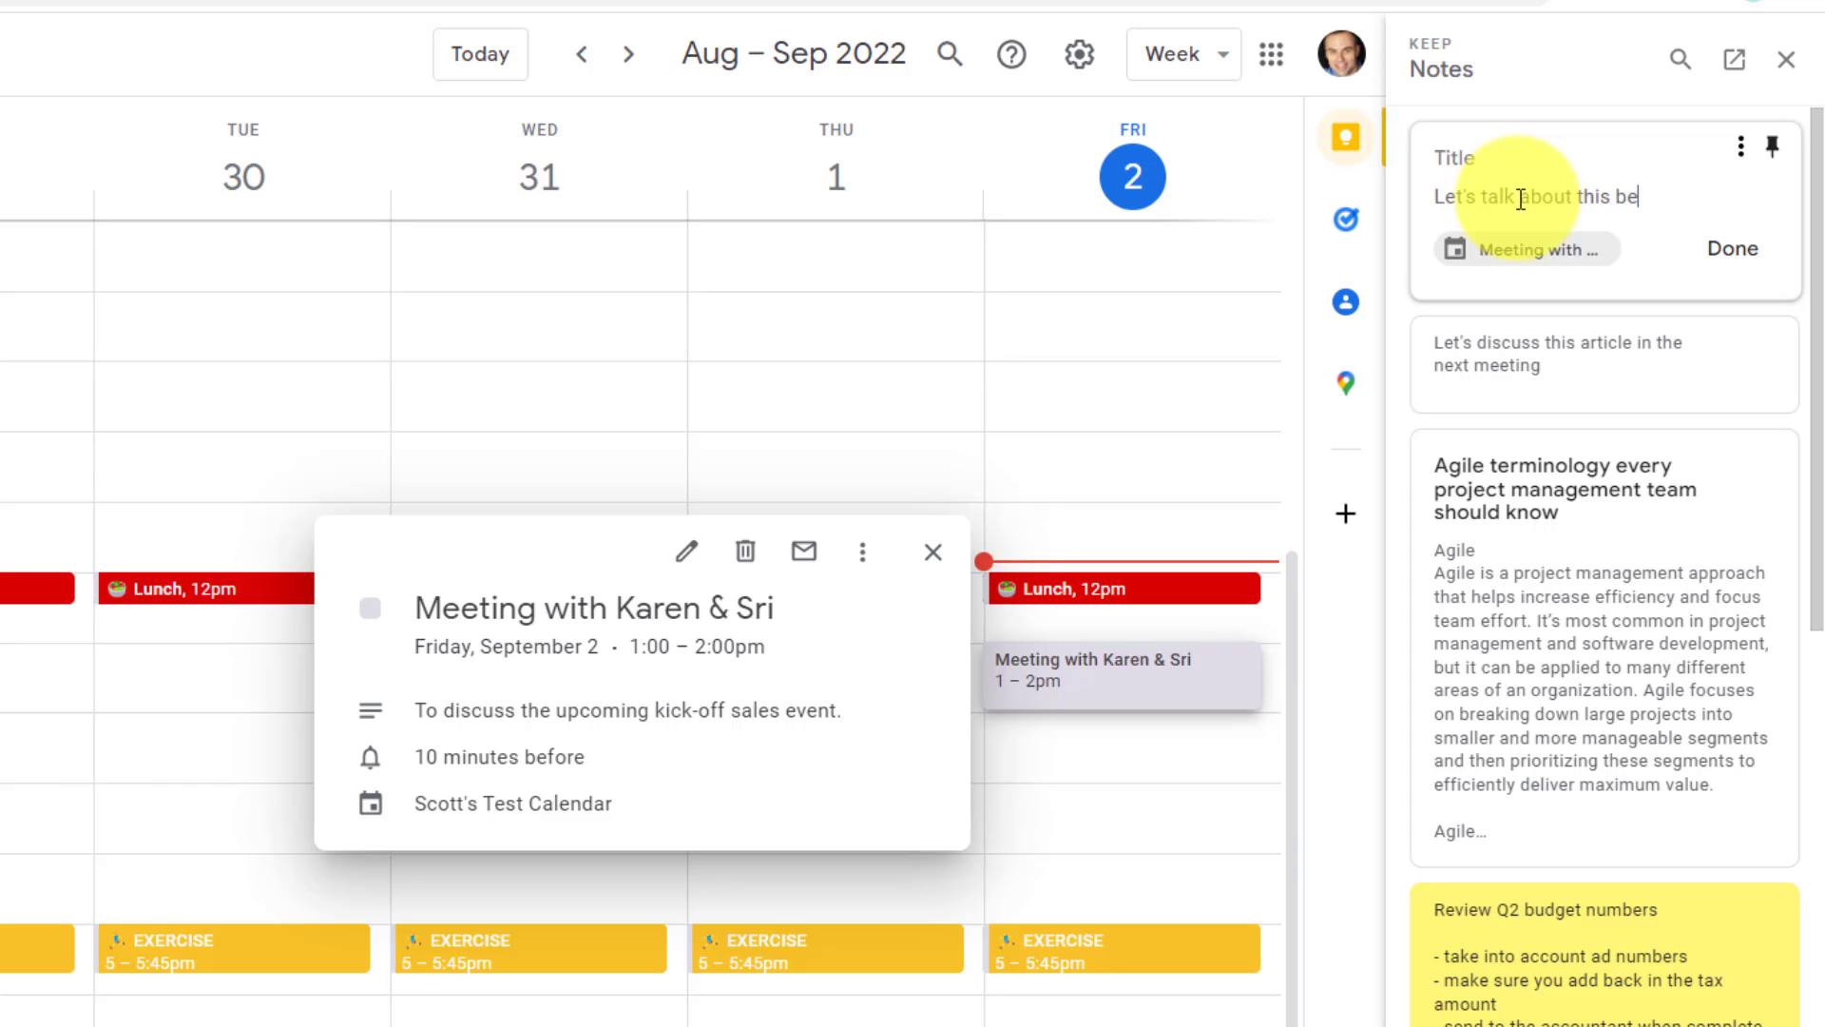
{"action": "type", "text": "g starts"}
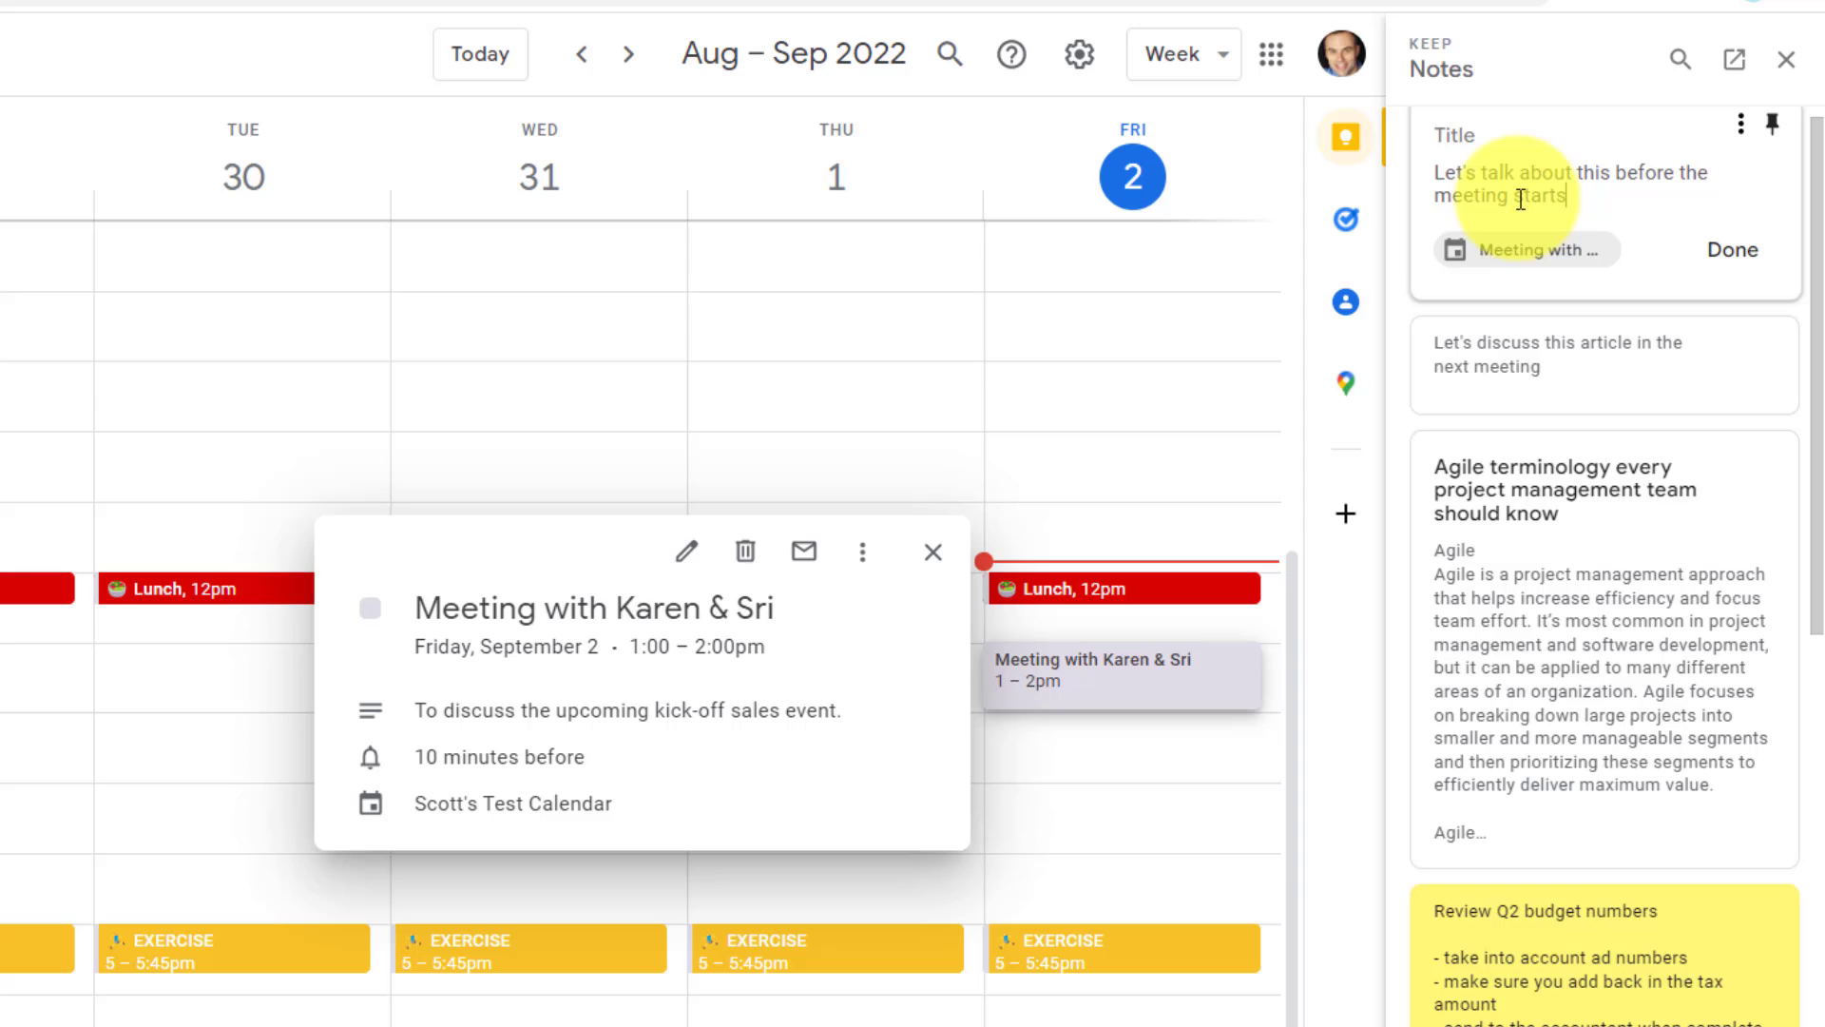
{"action": "left_click", "coordinate": [1733, 249]}
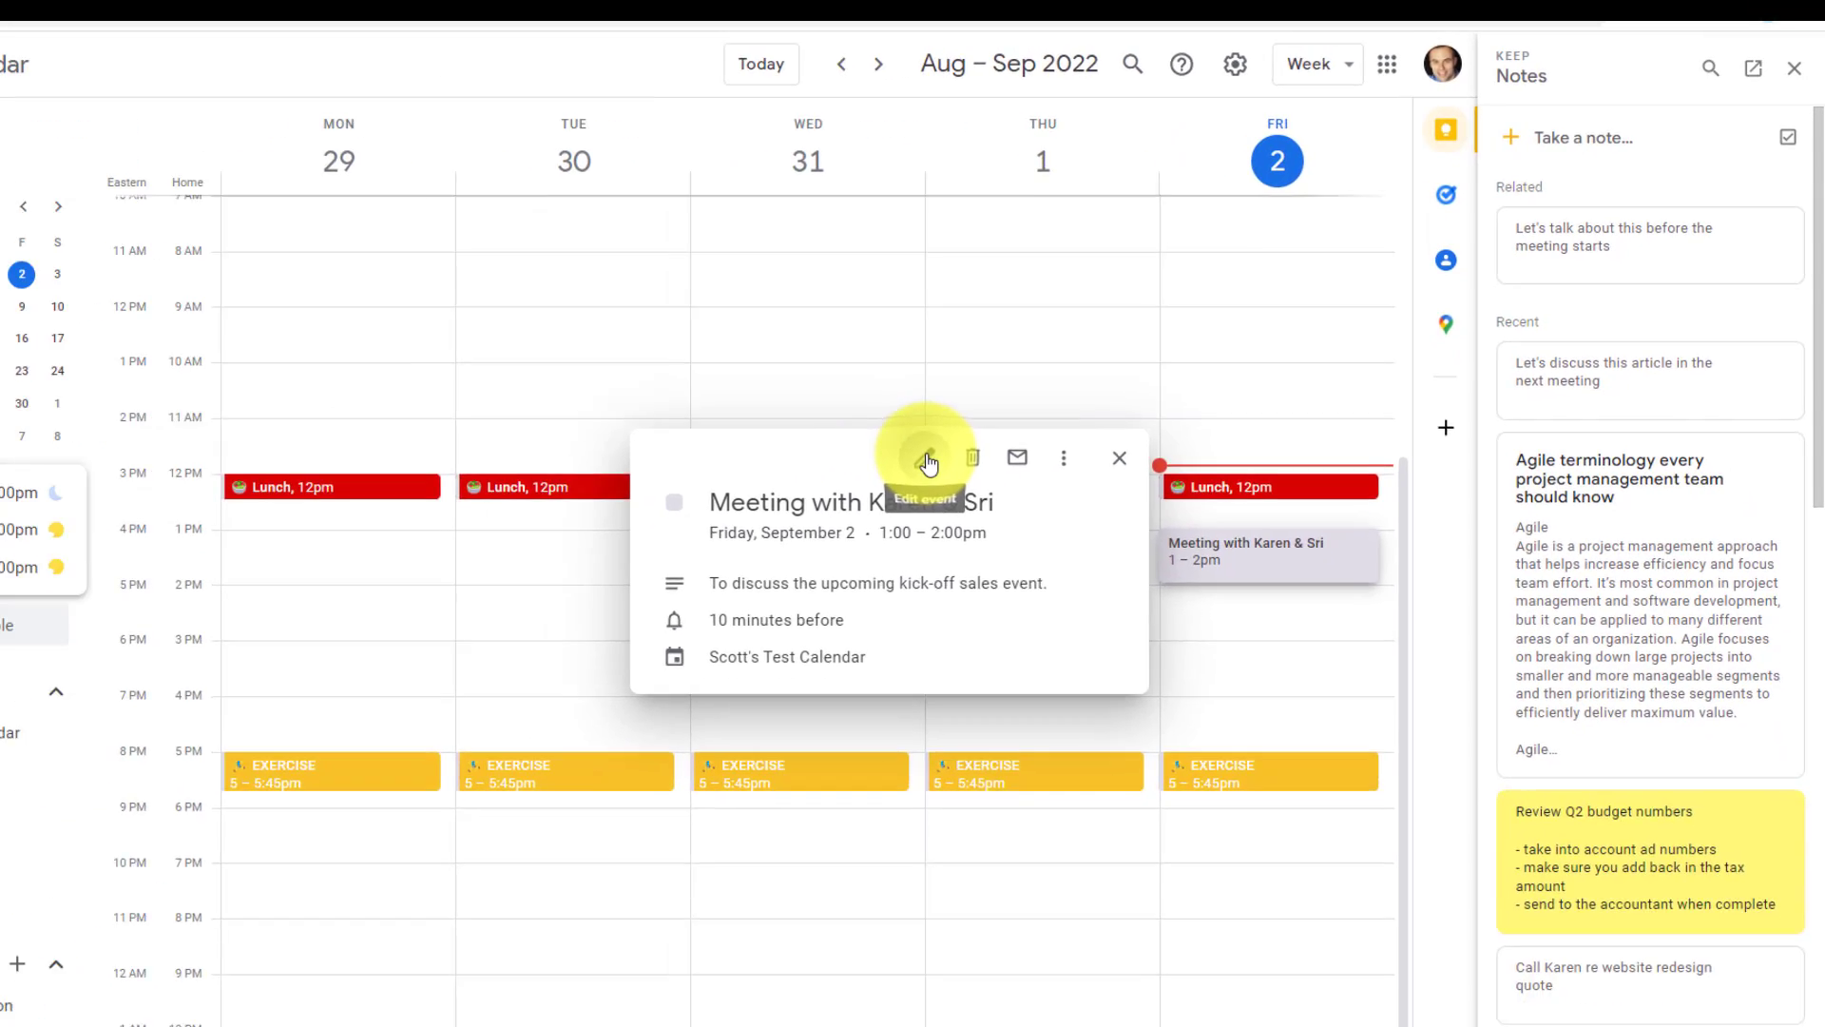
Step: Open the Friday 1–2pm meeting in the full event editor
{"action": "left_click", "coordinate": [929, 463]}
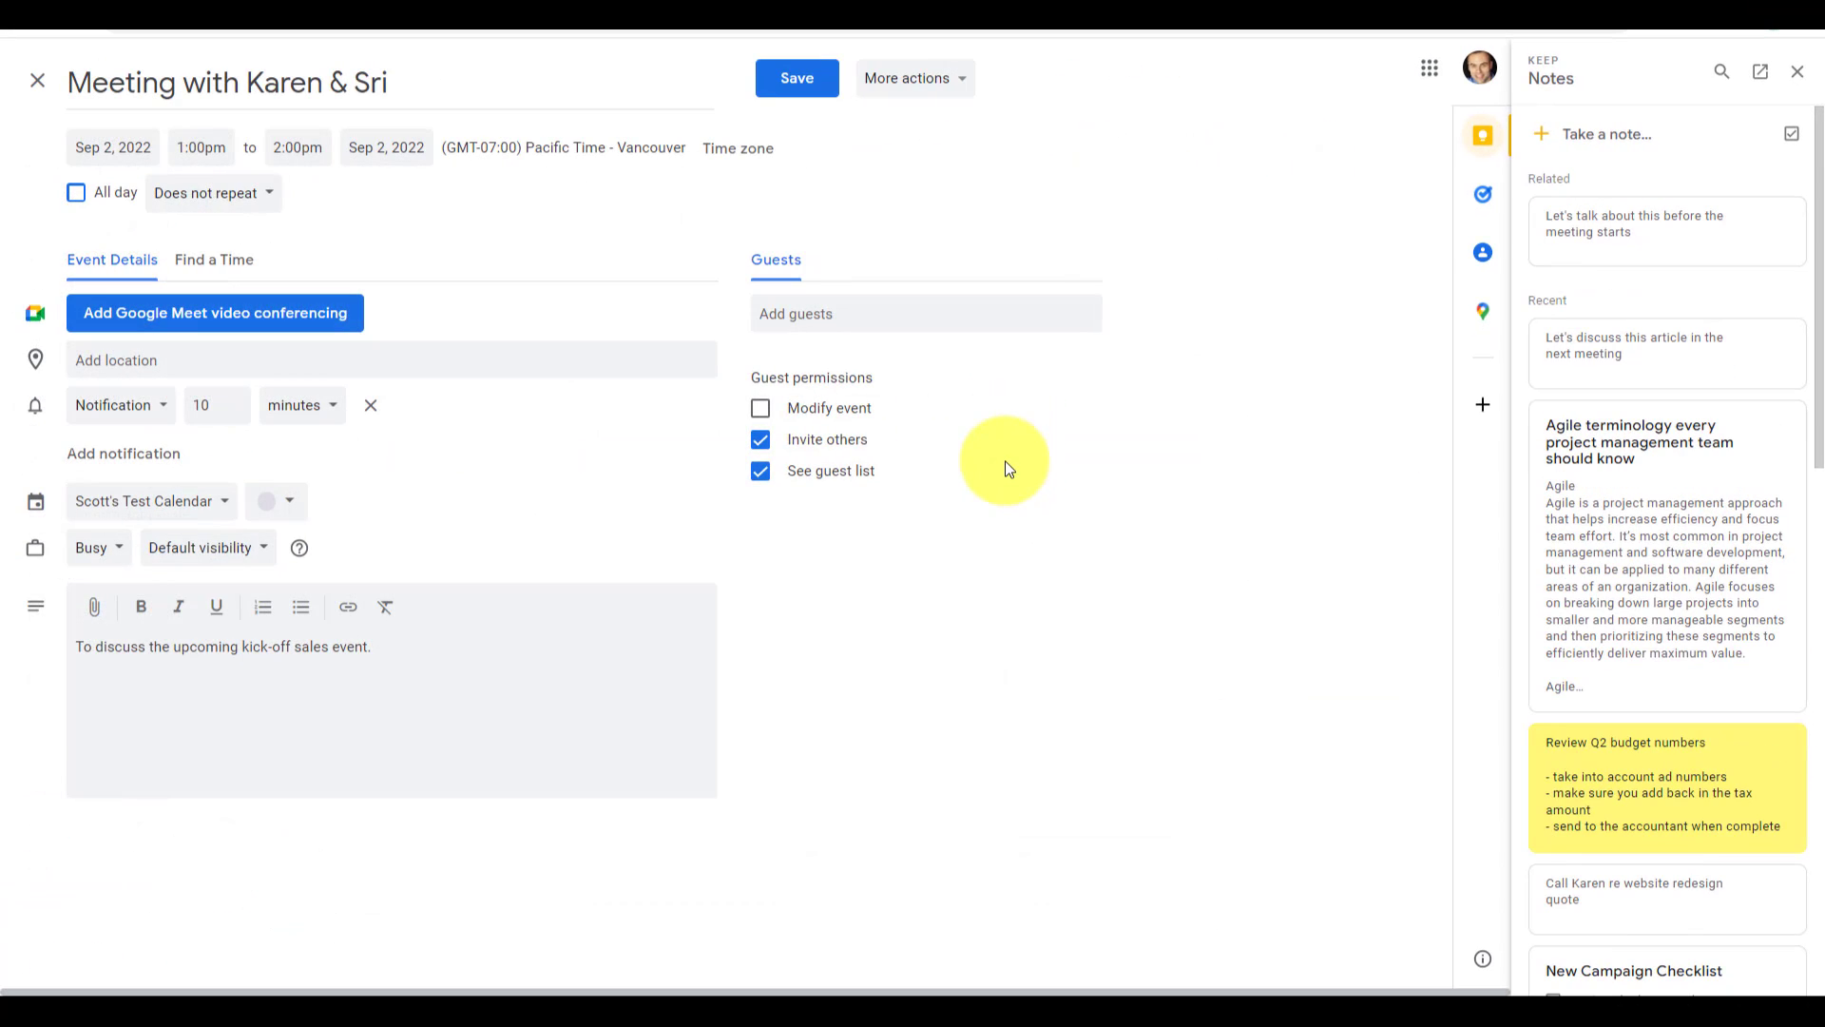